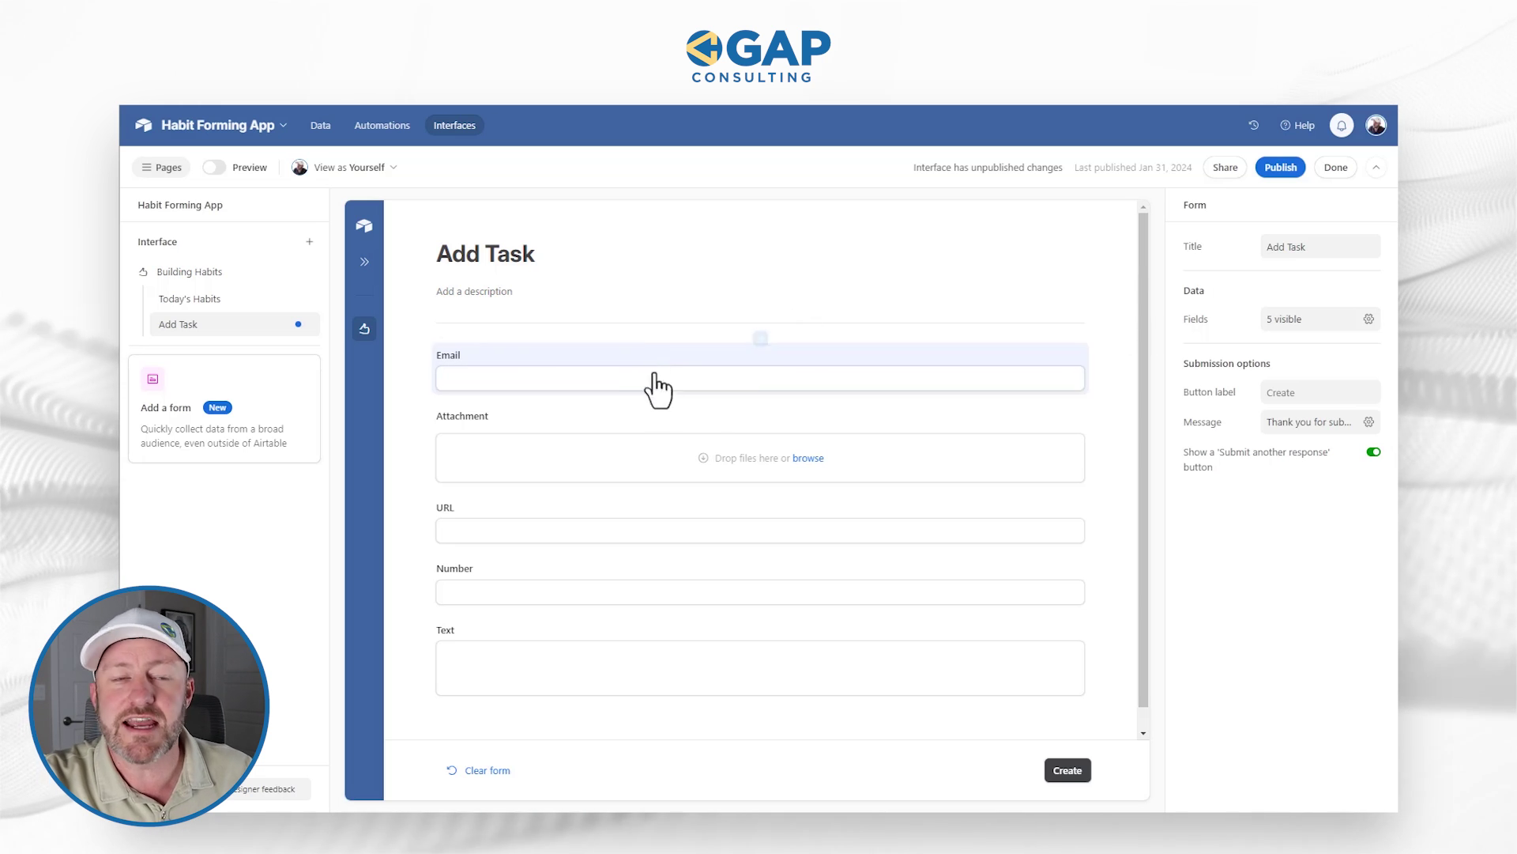
Step: Check the Email field's settings, then show the Attachment field's settings in the right panel
left_click(560, 370)
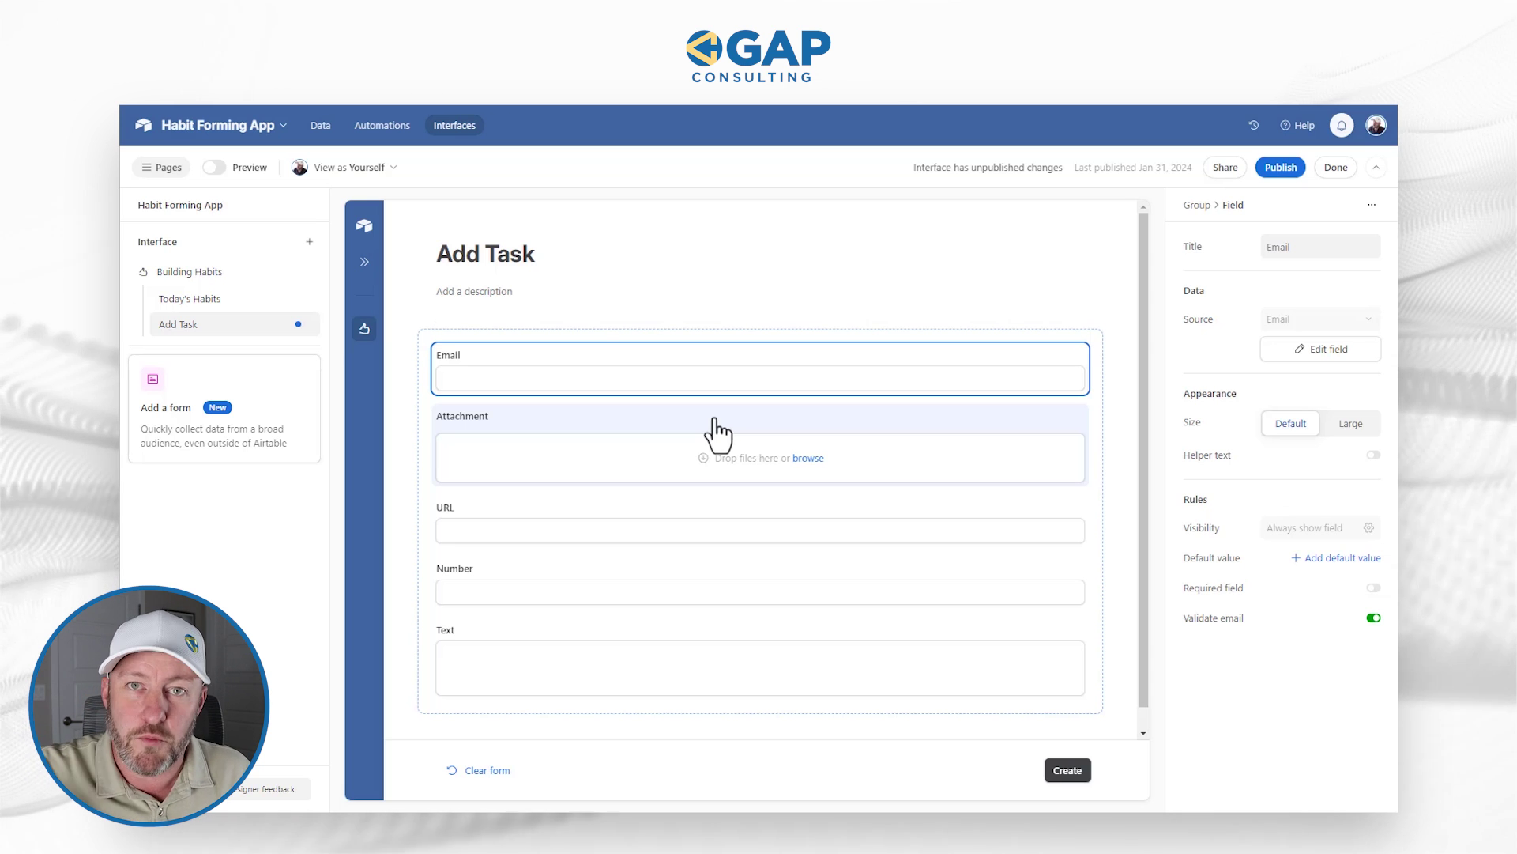
left_click(700, 444)
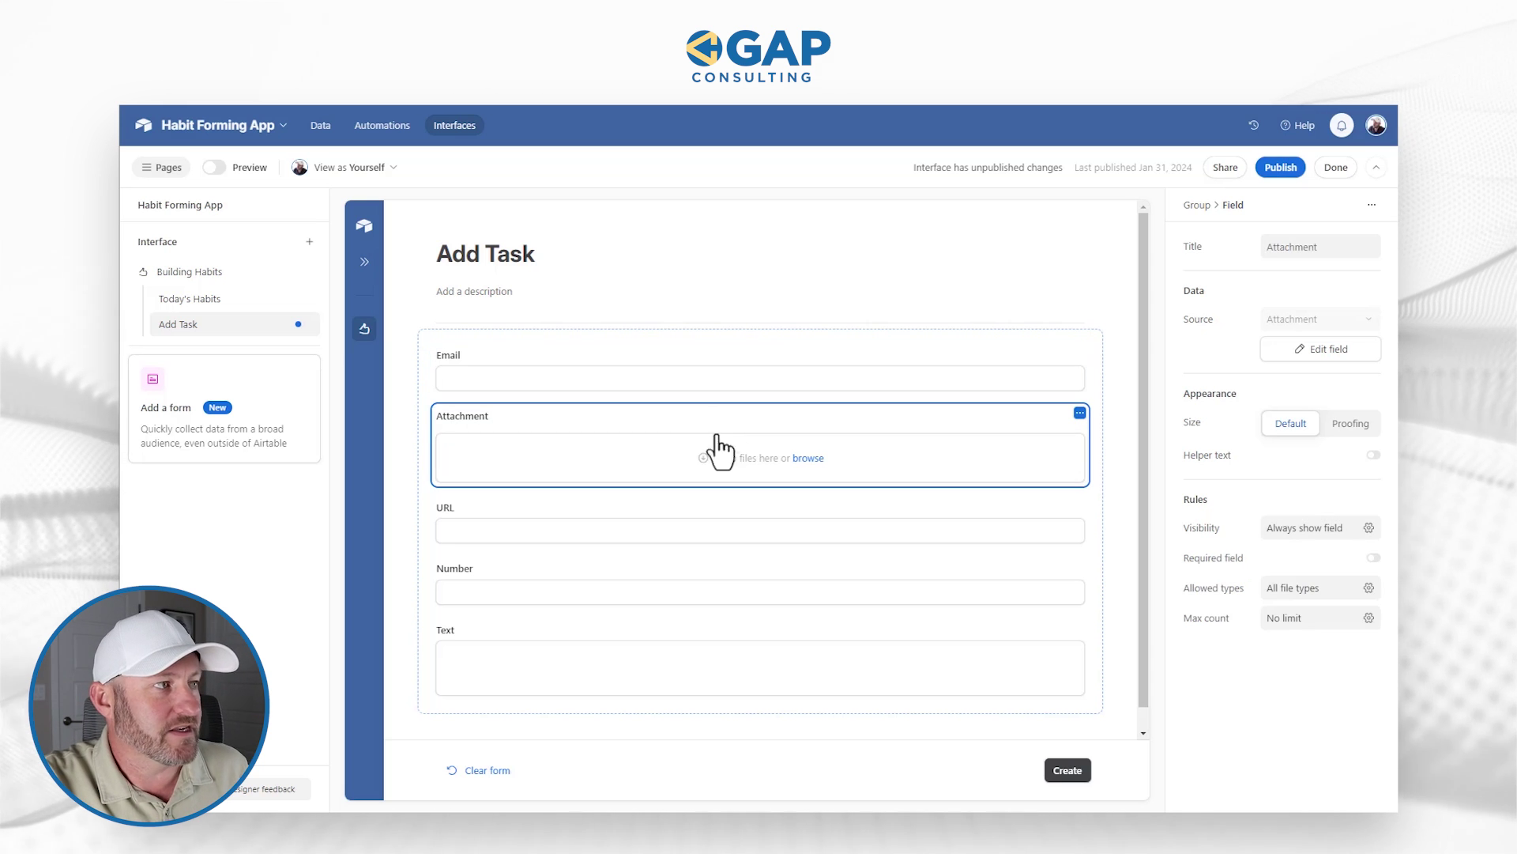
Step: Limit Attachment uploads to image/* files and begin setting a maximum count of 1
left_click(1297, 589)
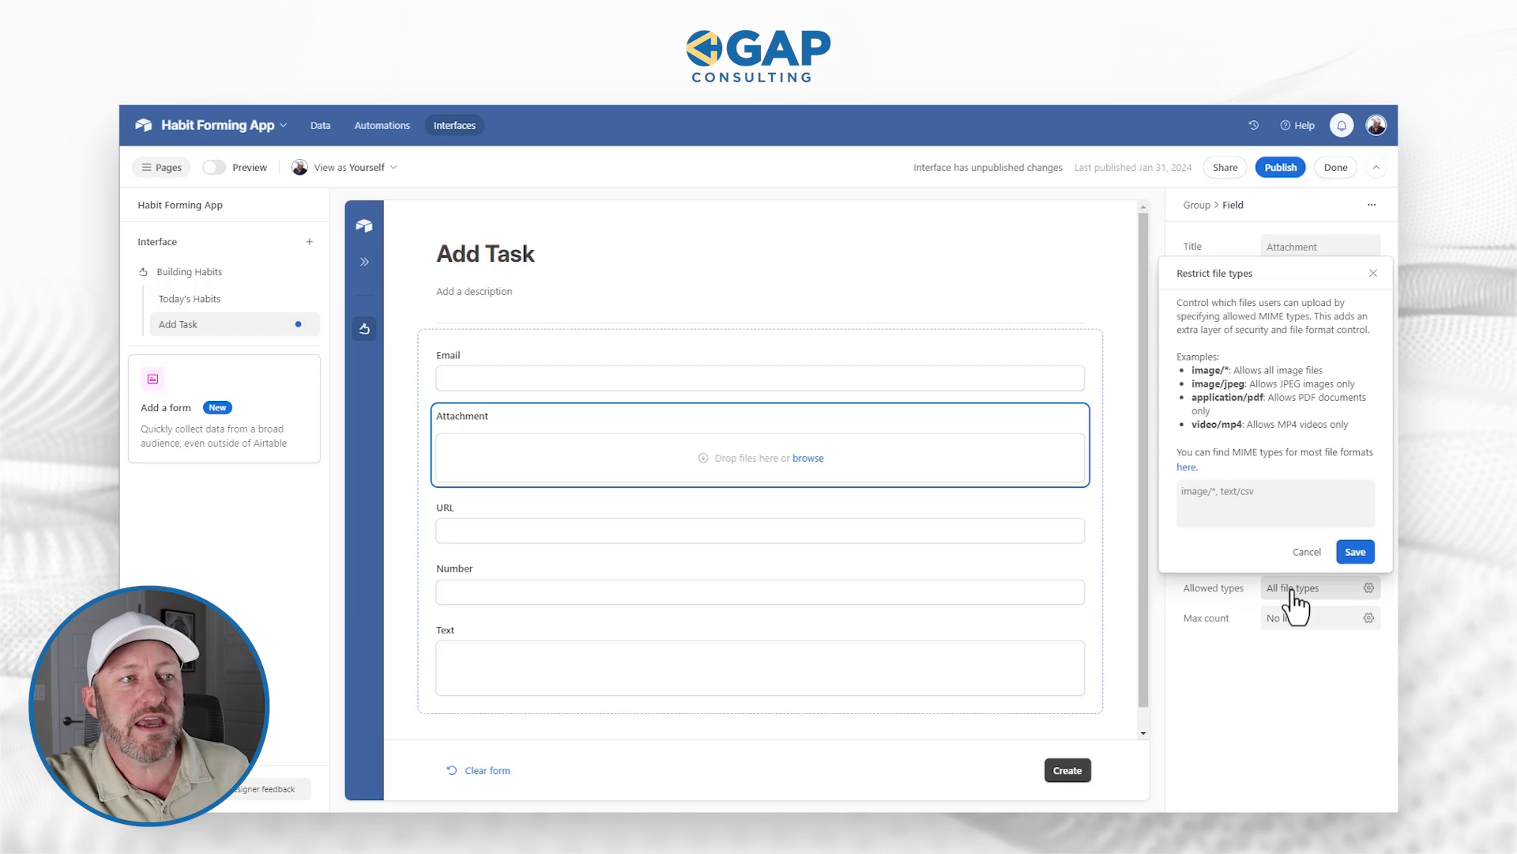
left_click(1239, 504)
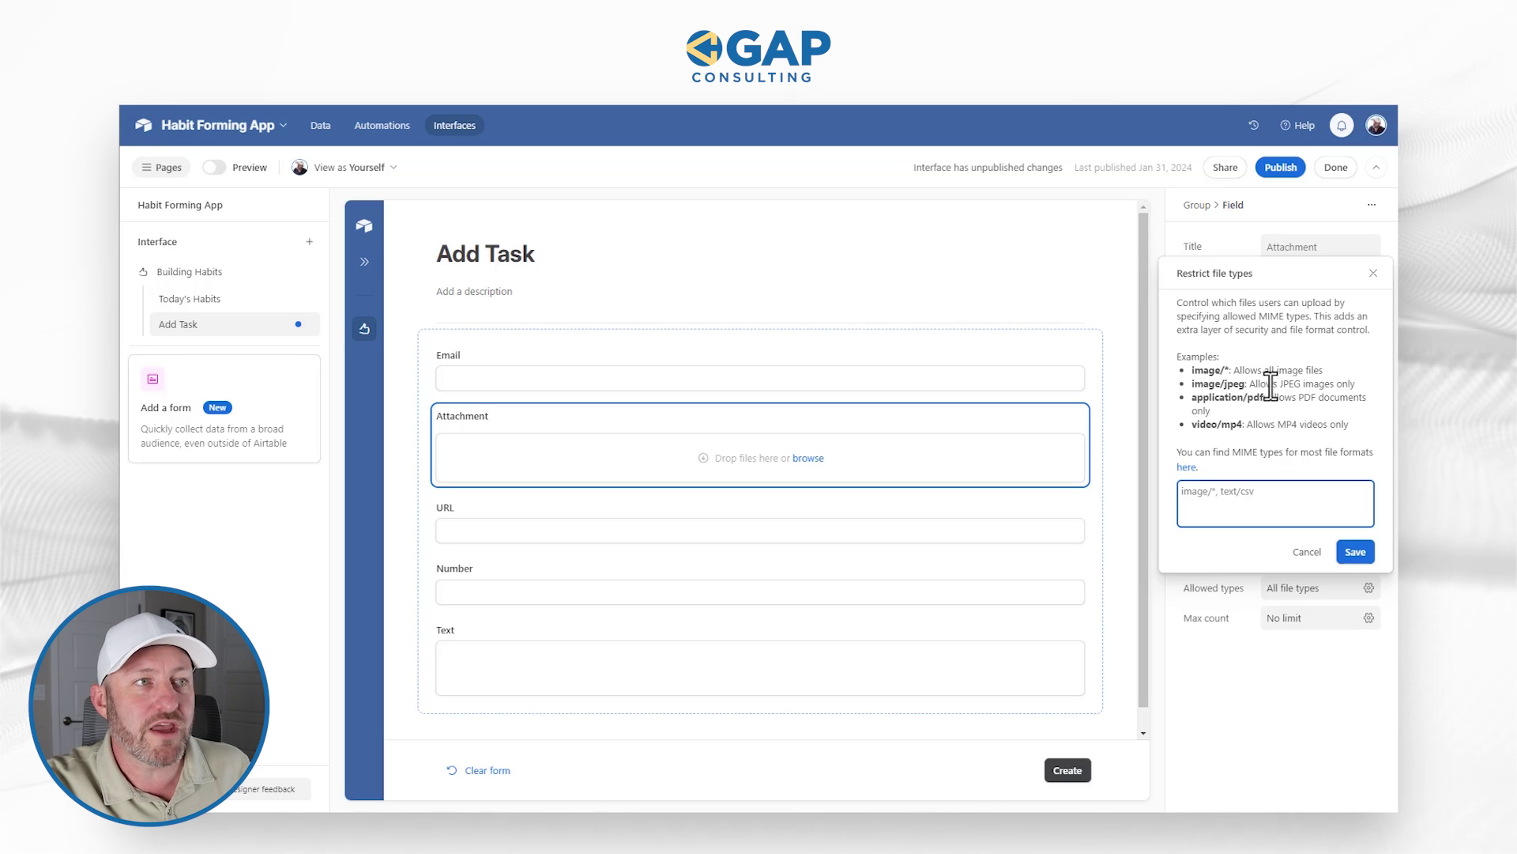
left_click_drag(1192, 385, 1246, 387)
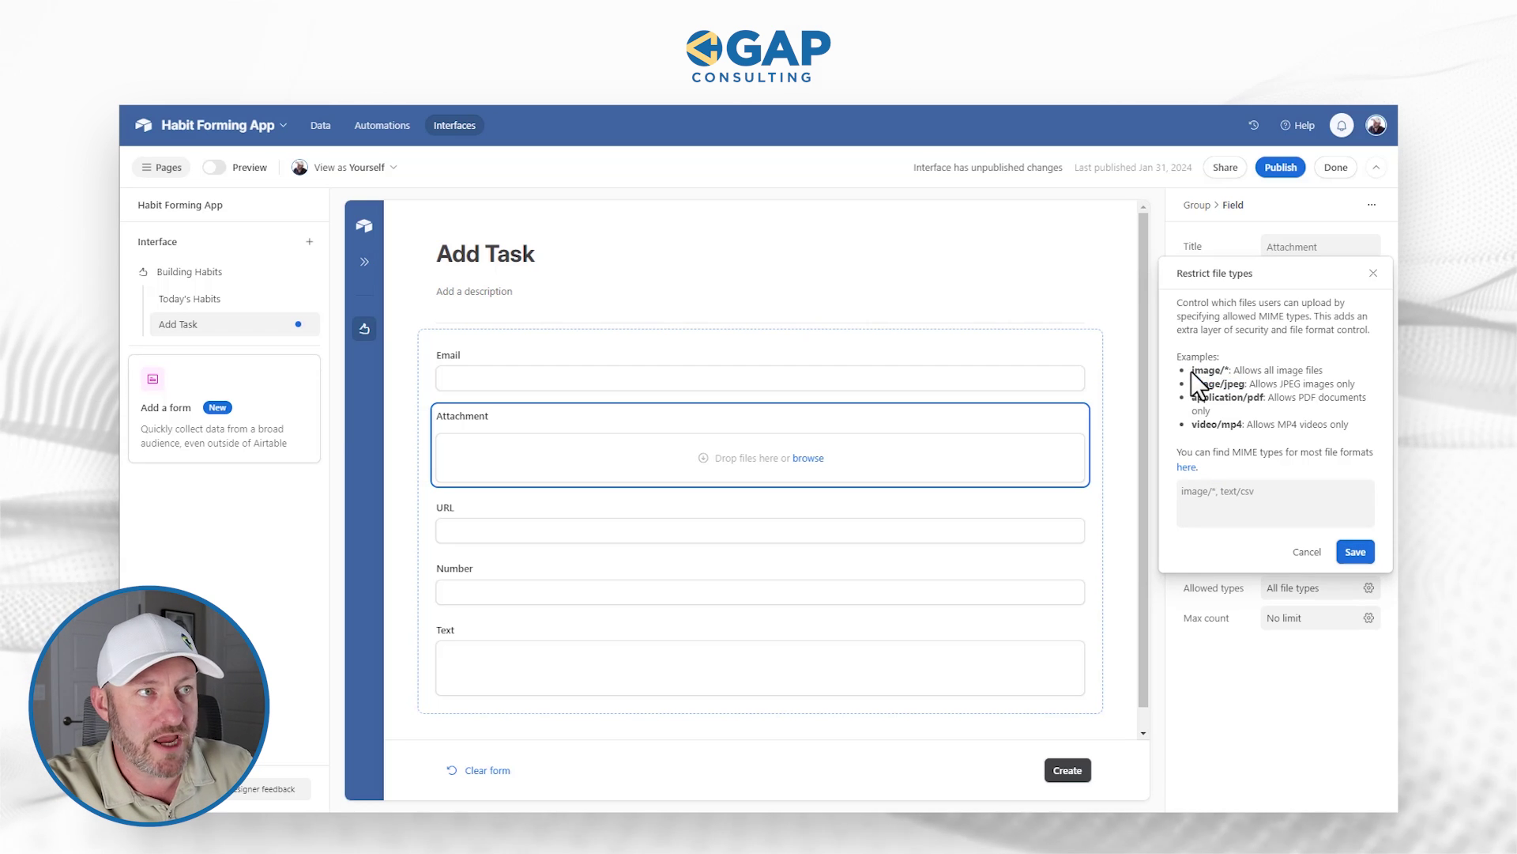
left_click_drag(1192, 370, 1226, 370)
key("ctrl+c")
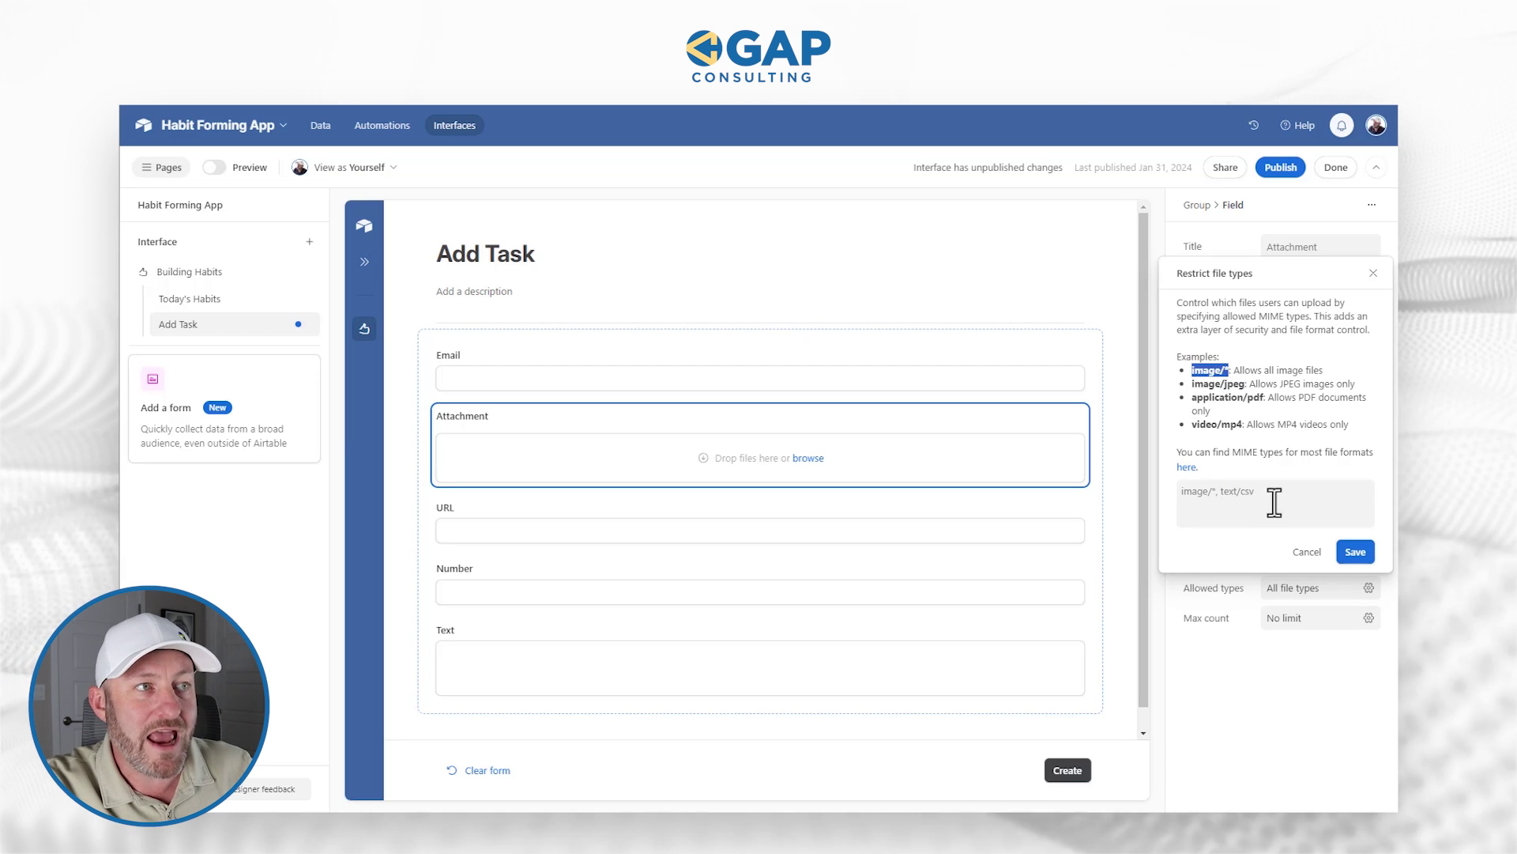
left_click(1268, 498)
key("ctrl+v")
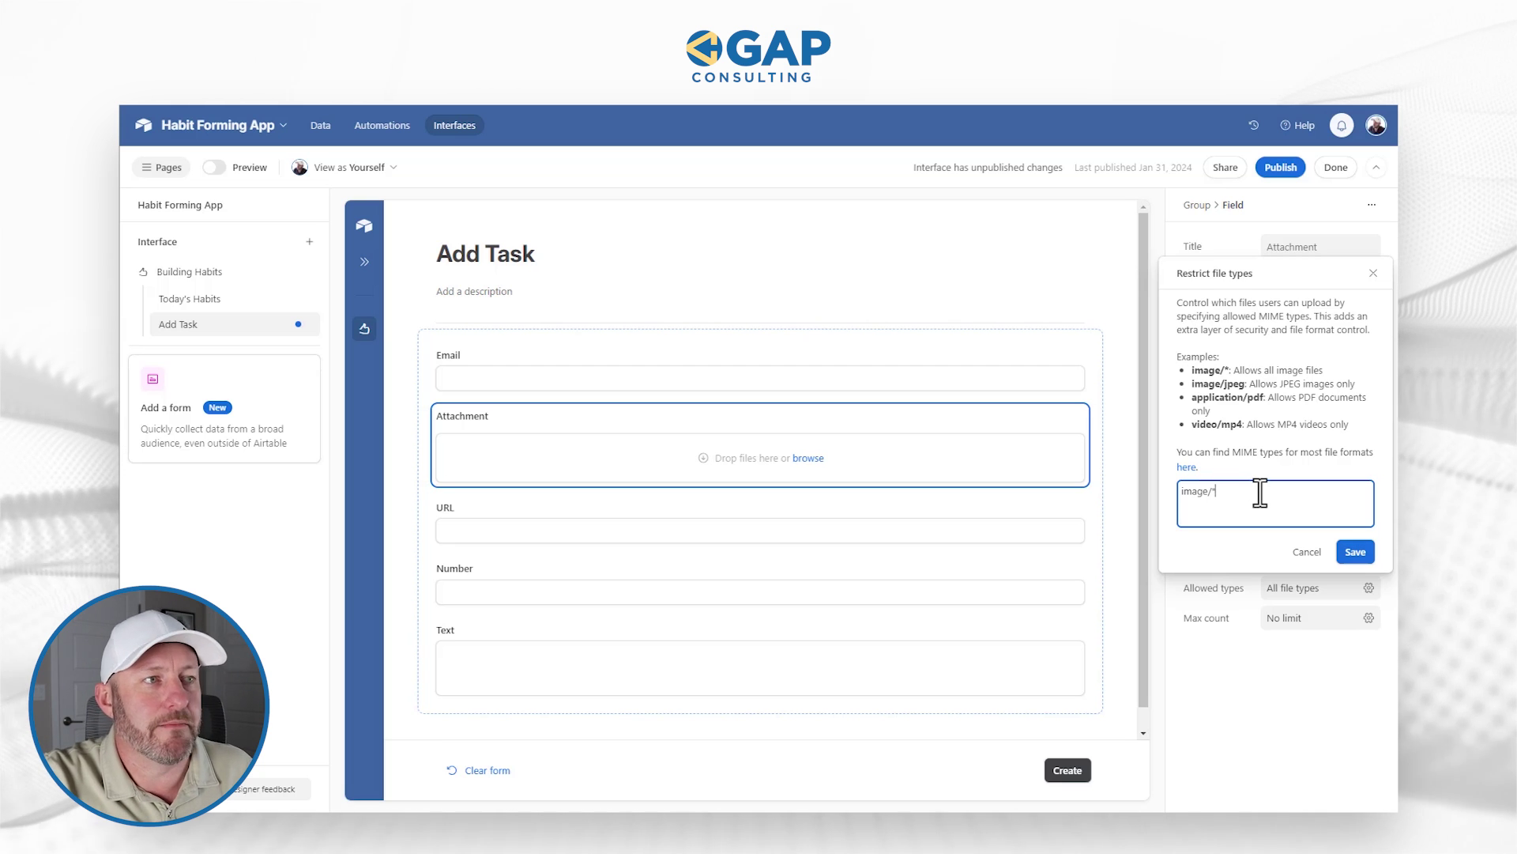
left_click(1354, 552)
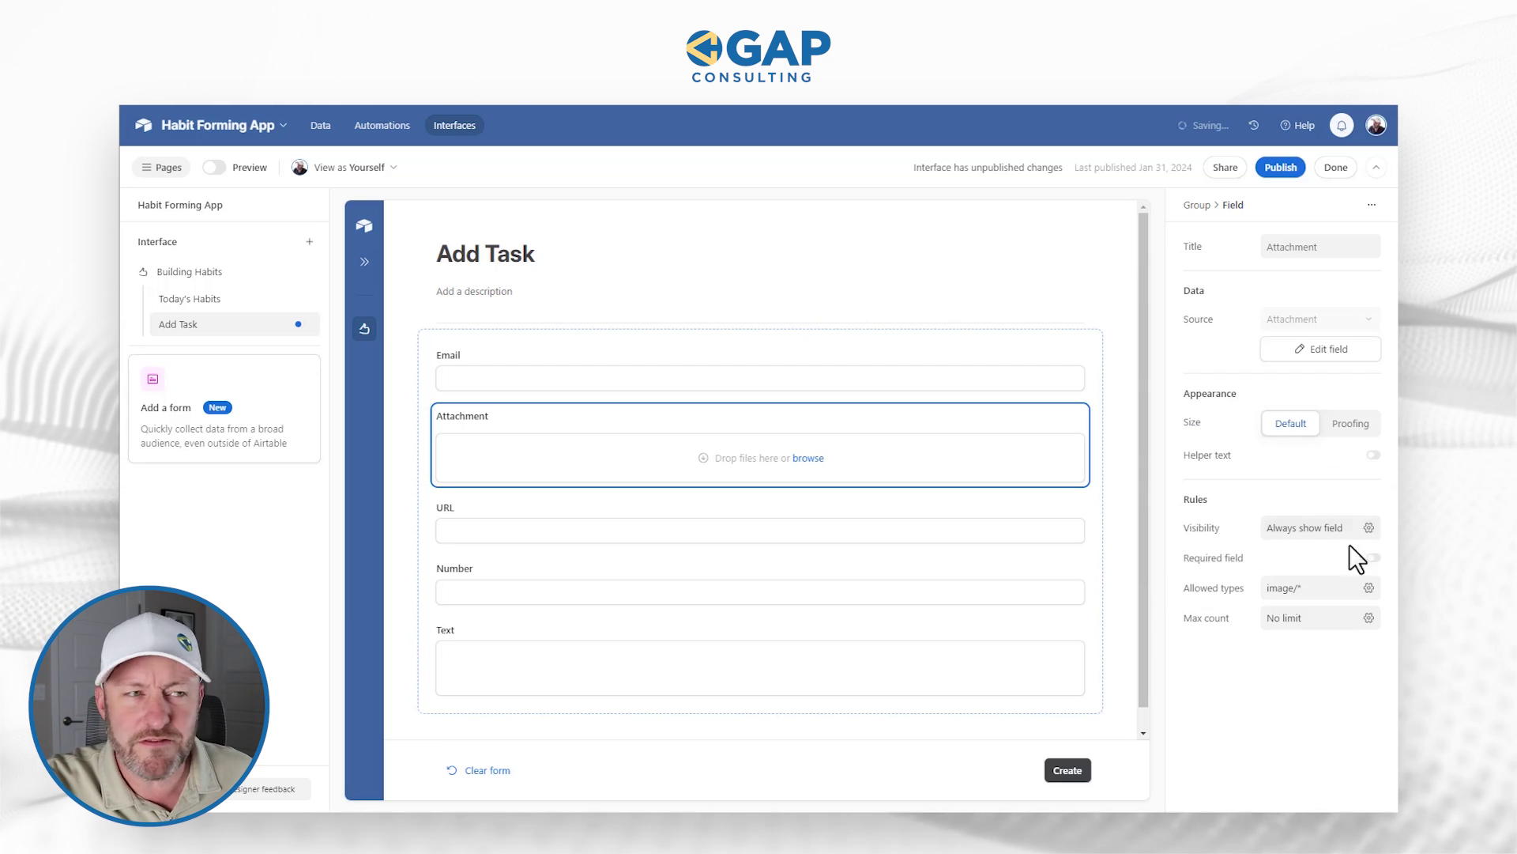
left_click(1314, 622)
left_click(1253, 544)
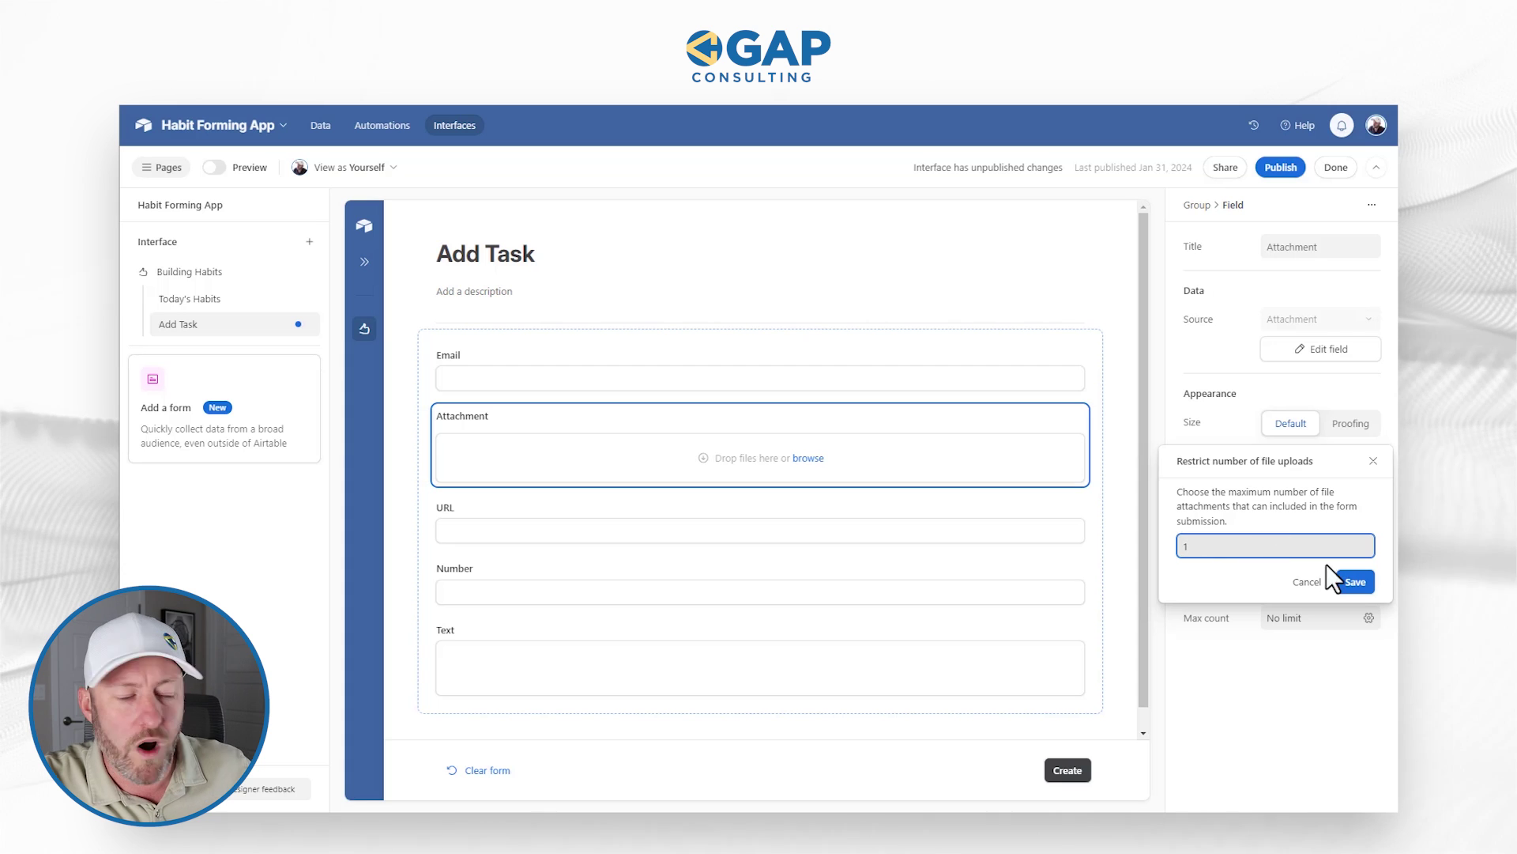
Step: Save the one-file upload limit and show the URL field's settings
left_click(1353, 585)
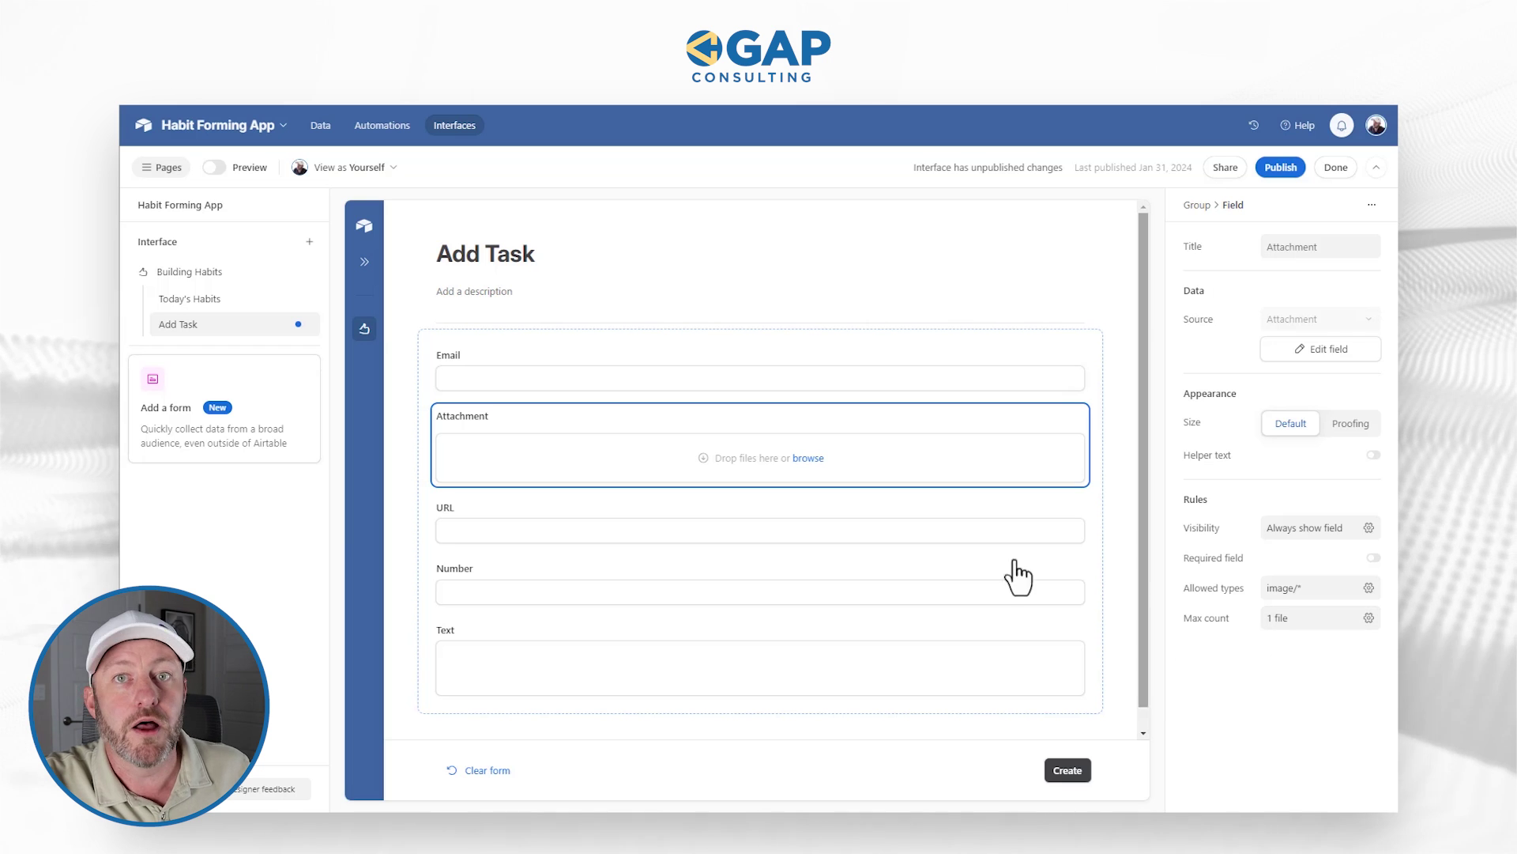
left_click(914, 525)
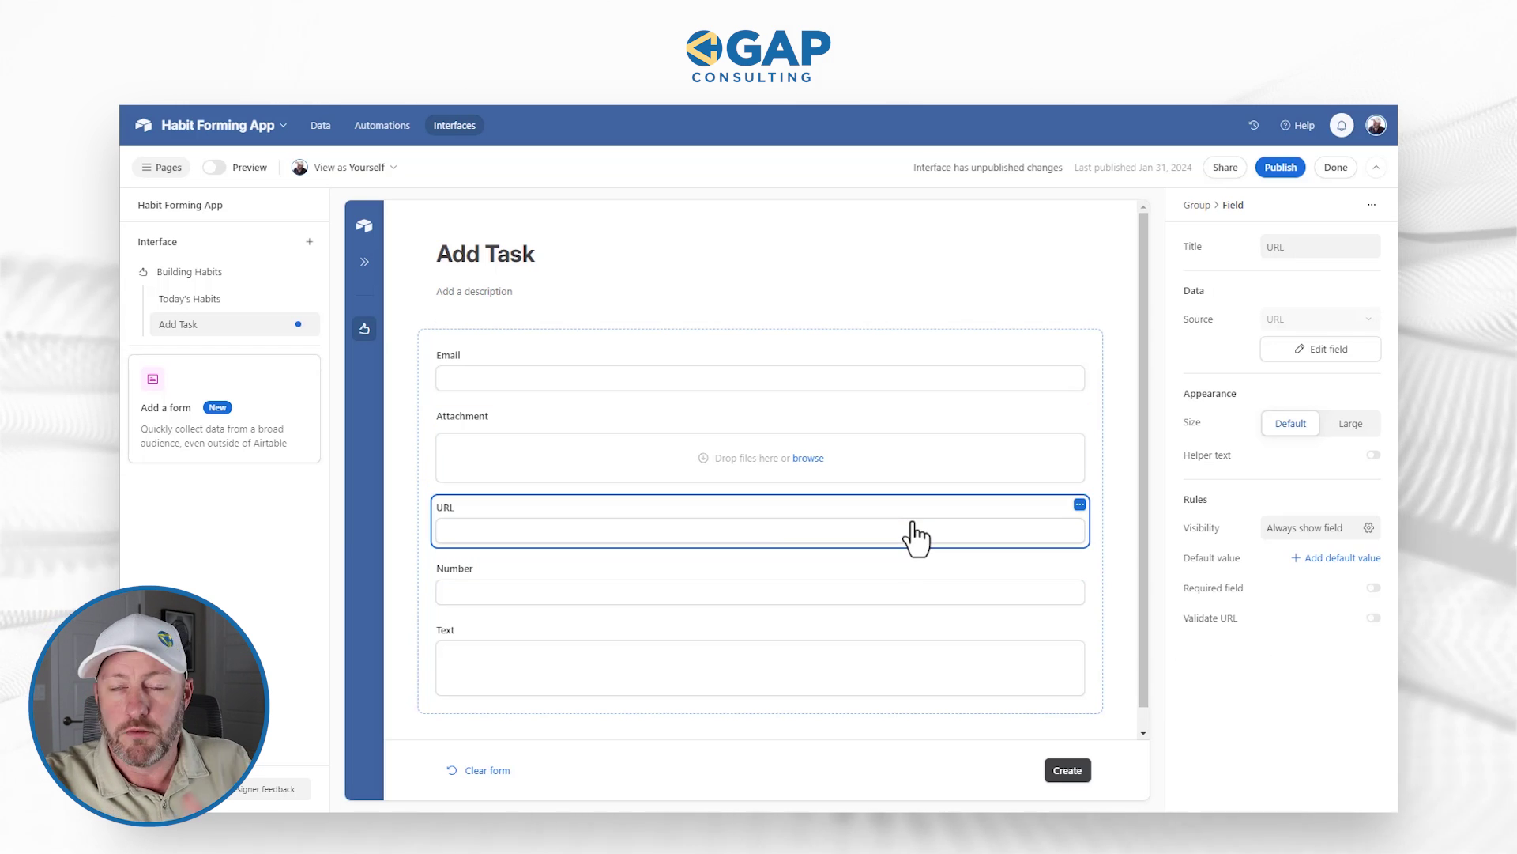
Step: Turn on Validate URL for the URL field, then show the Number field's settings
left_click(1375, 620)
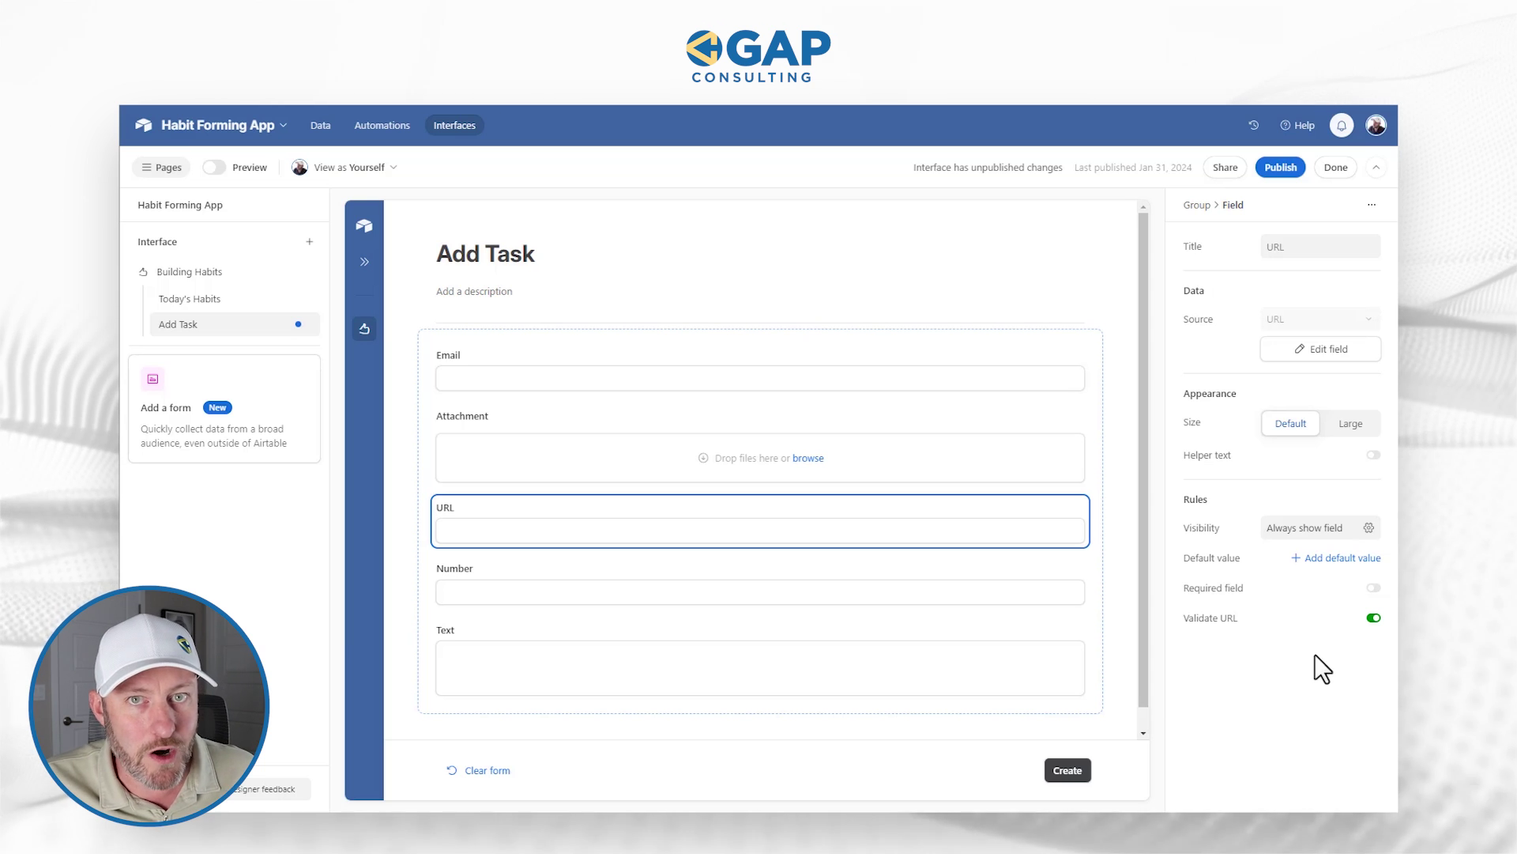
left_click(879, 591)
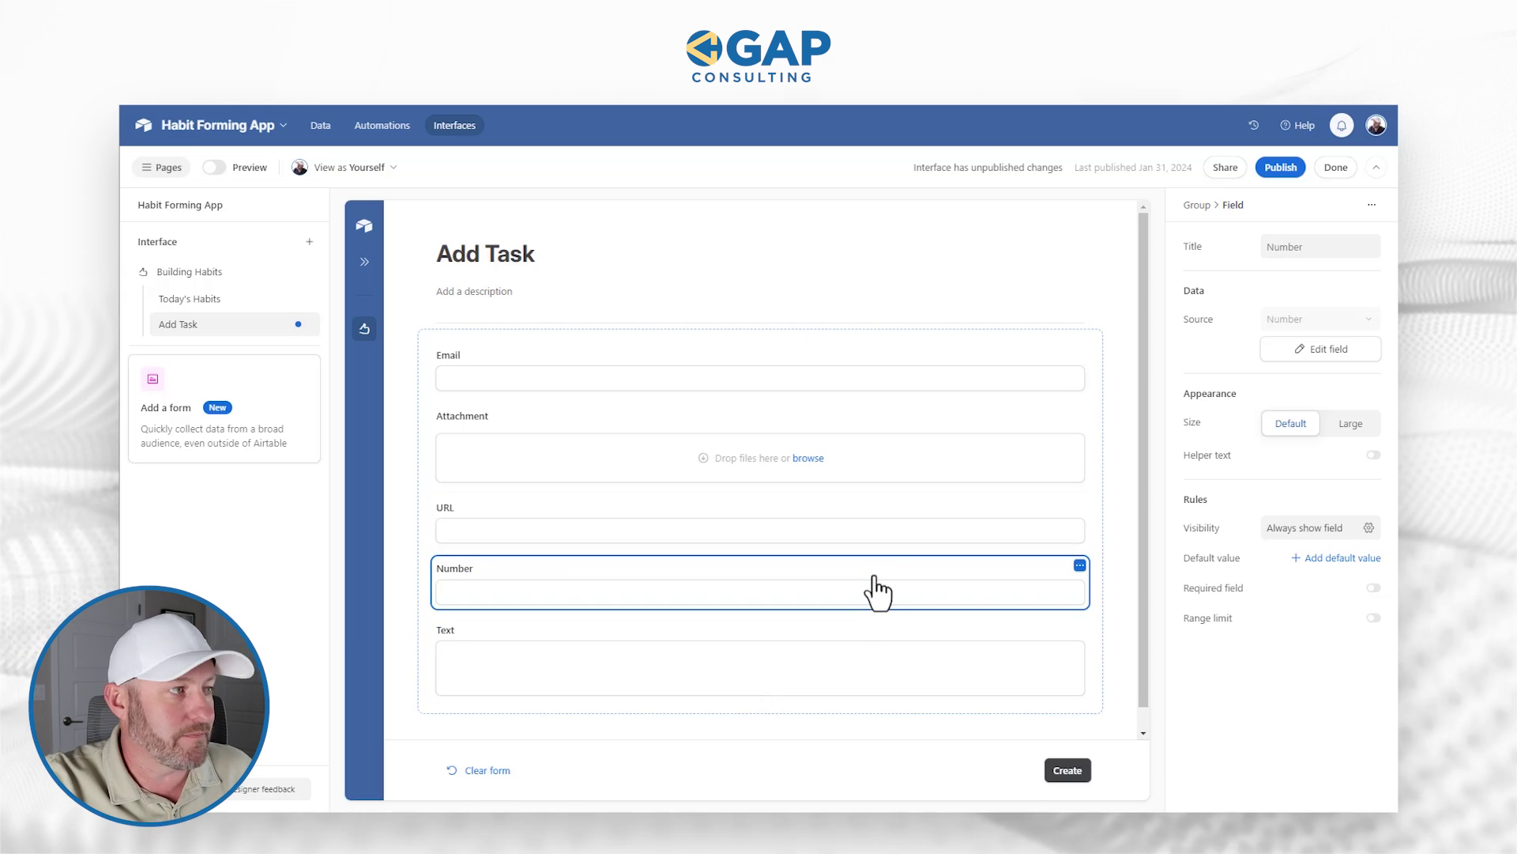
Step: Give the Number field a range limit of minimum 0 and maximum 100
left_click(1375, 620)
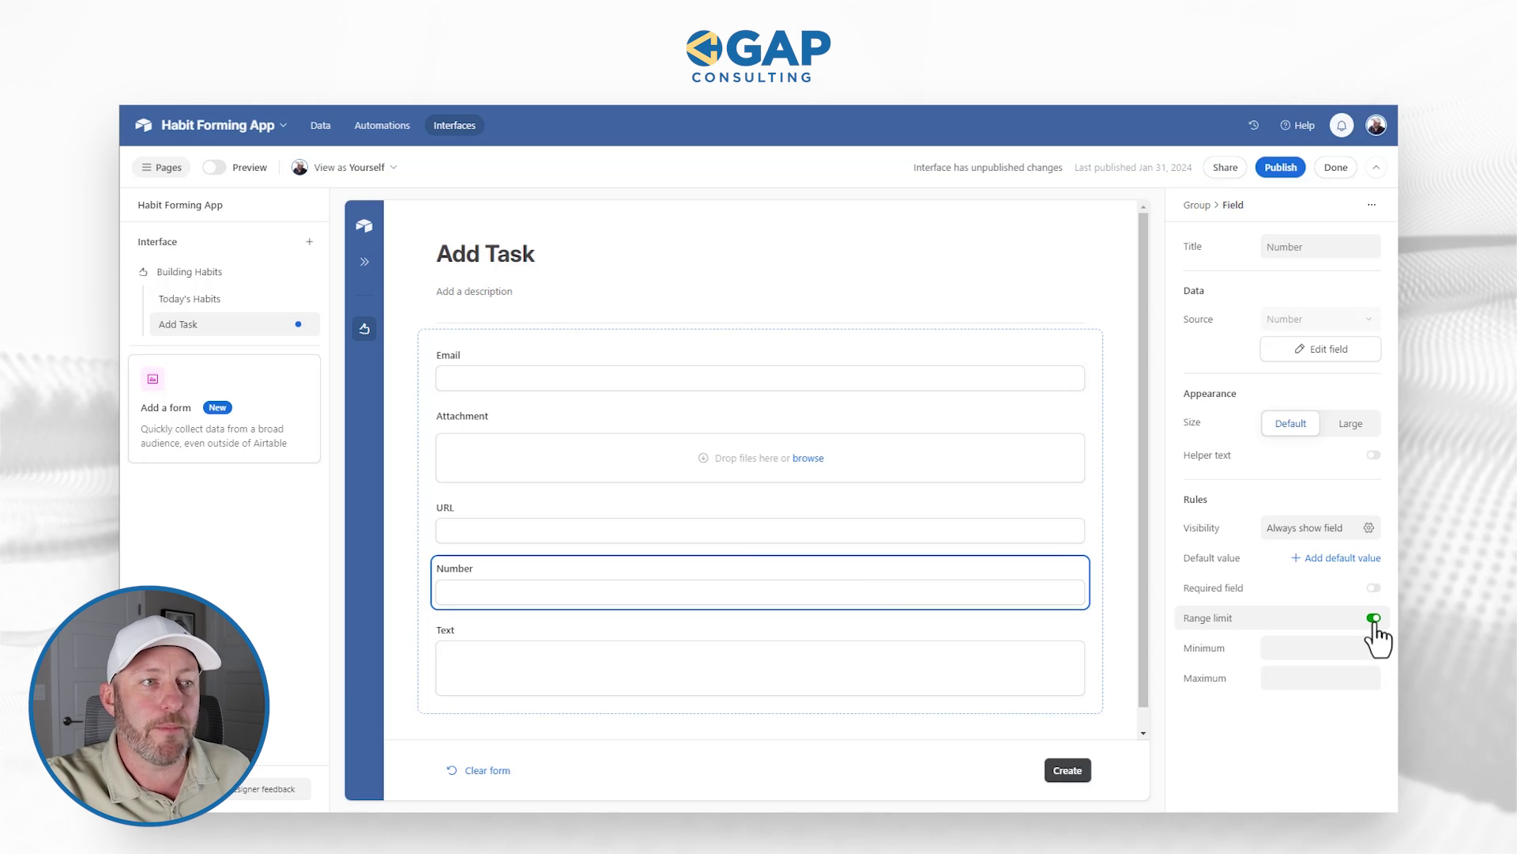
left_click(1331, 649)
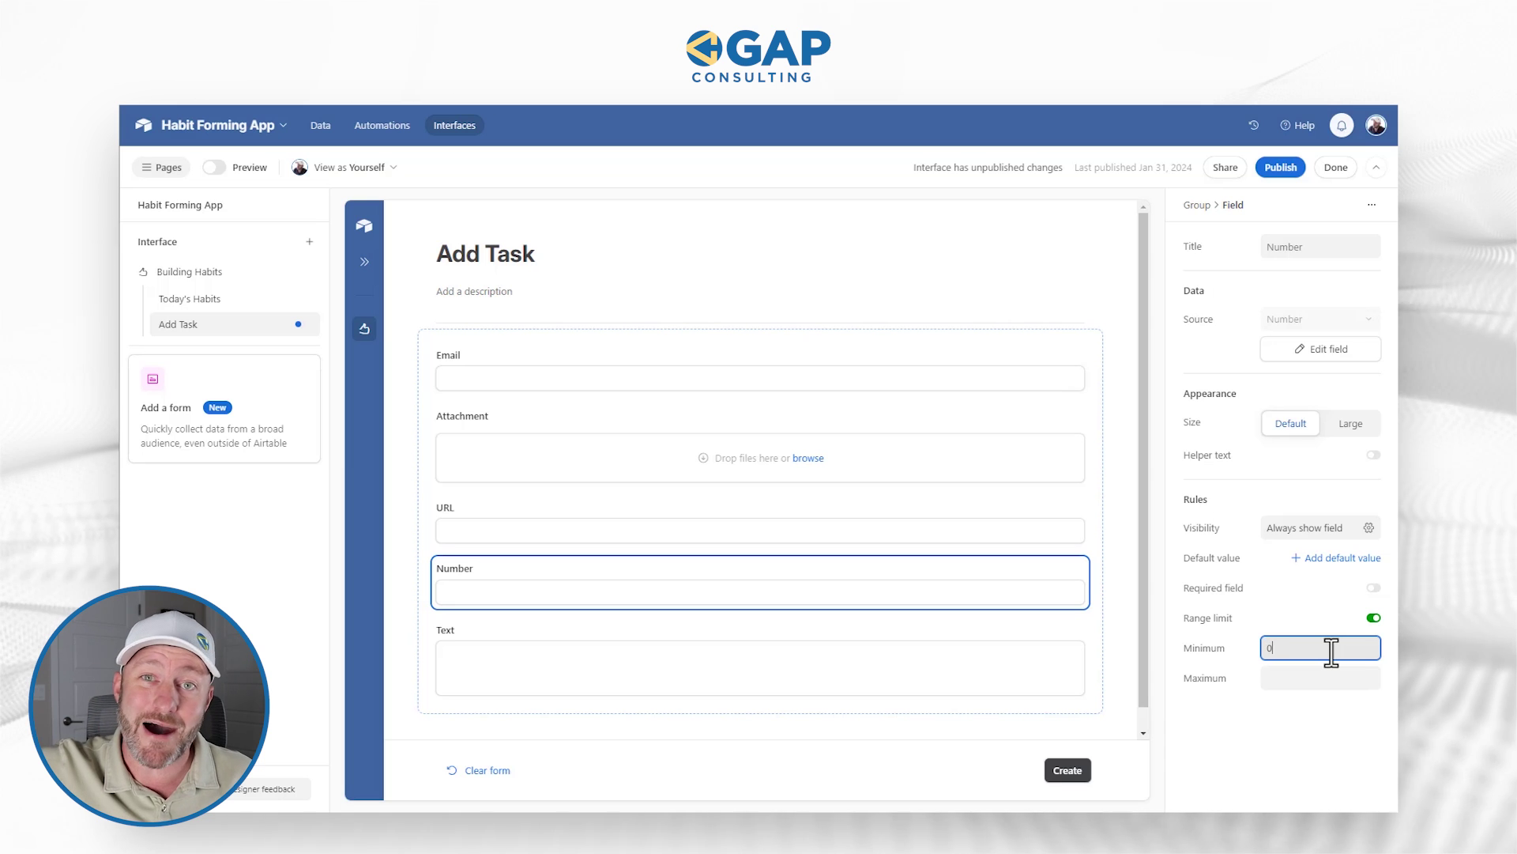
type("0")
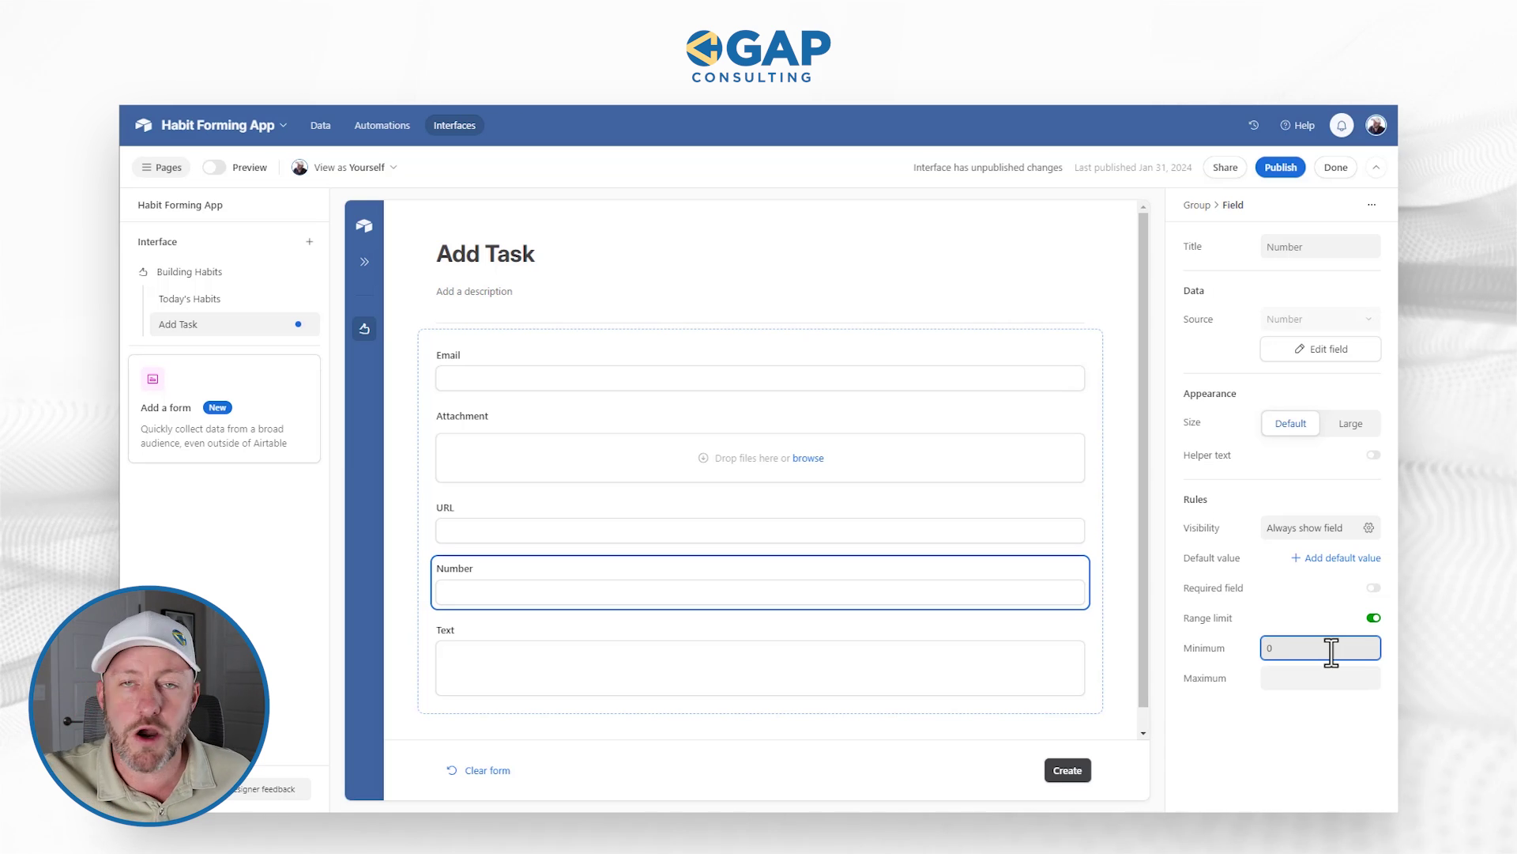
left_click(1310, 674)
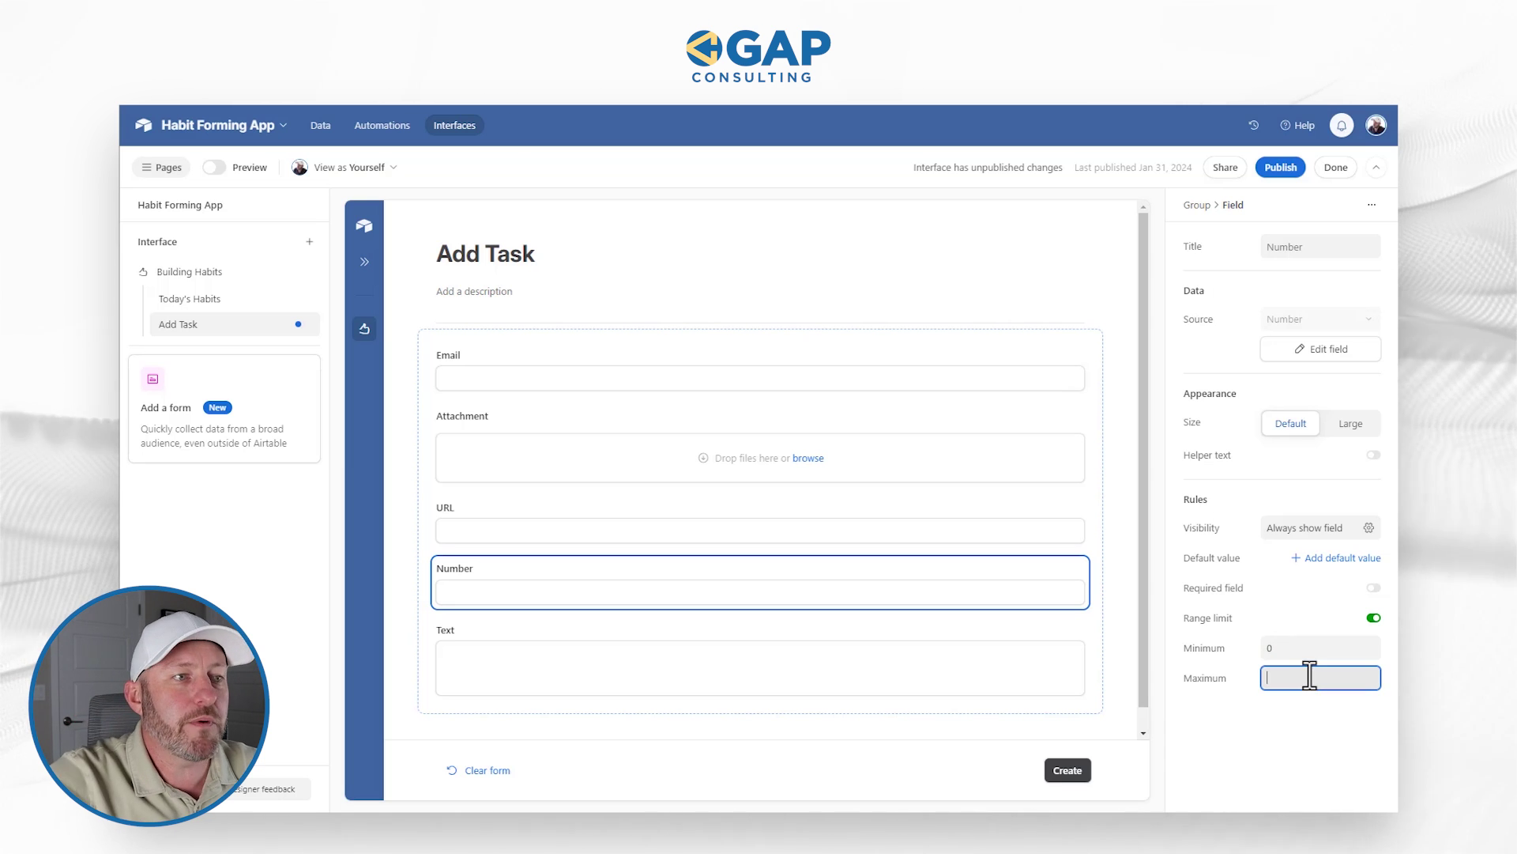
type("10")
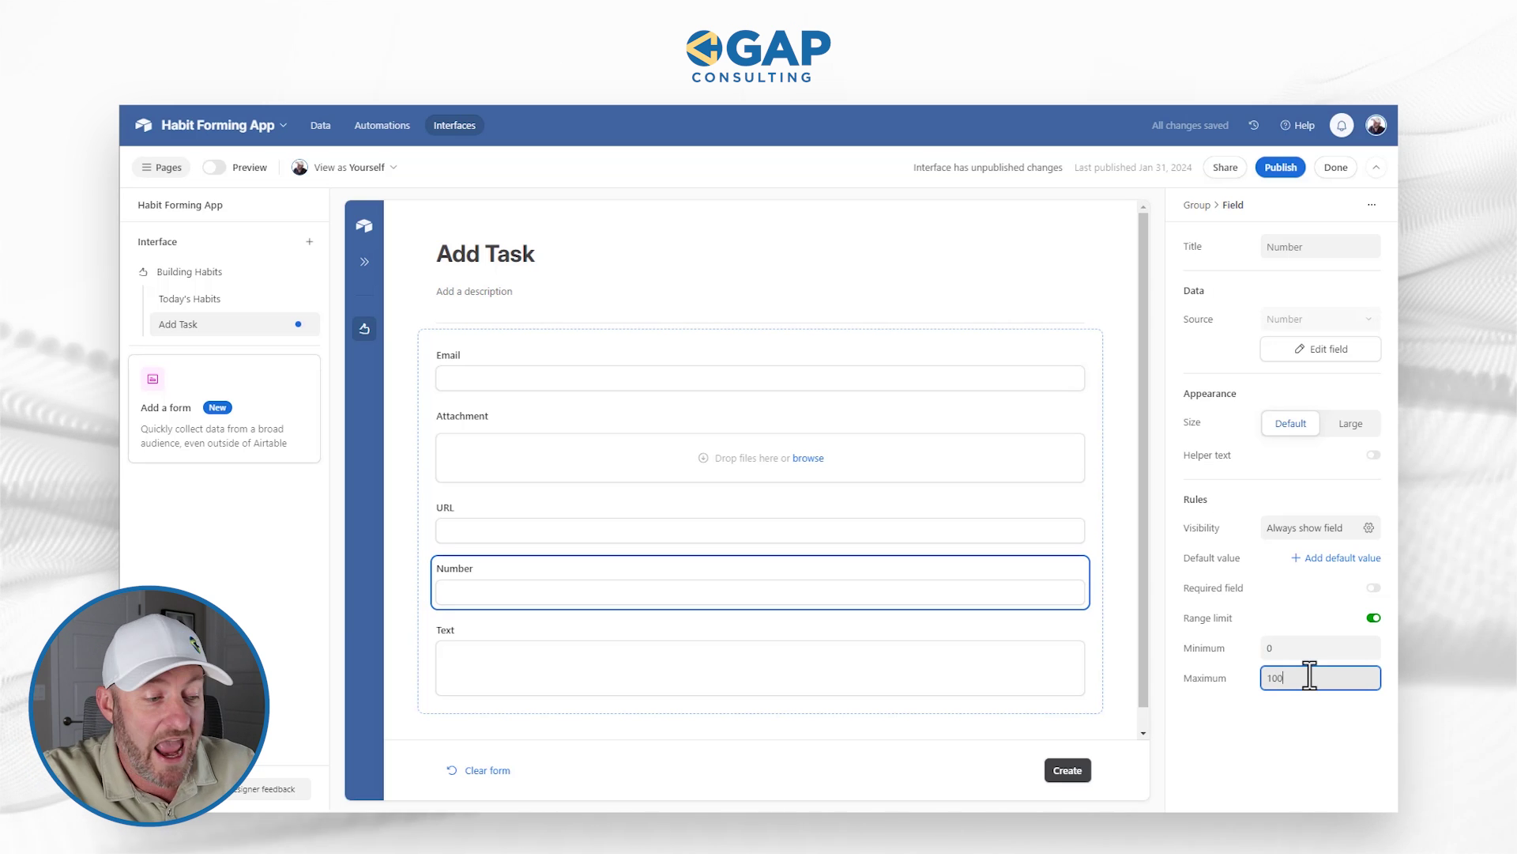
type("0")
left_click(1310, 719)
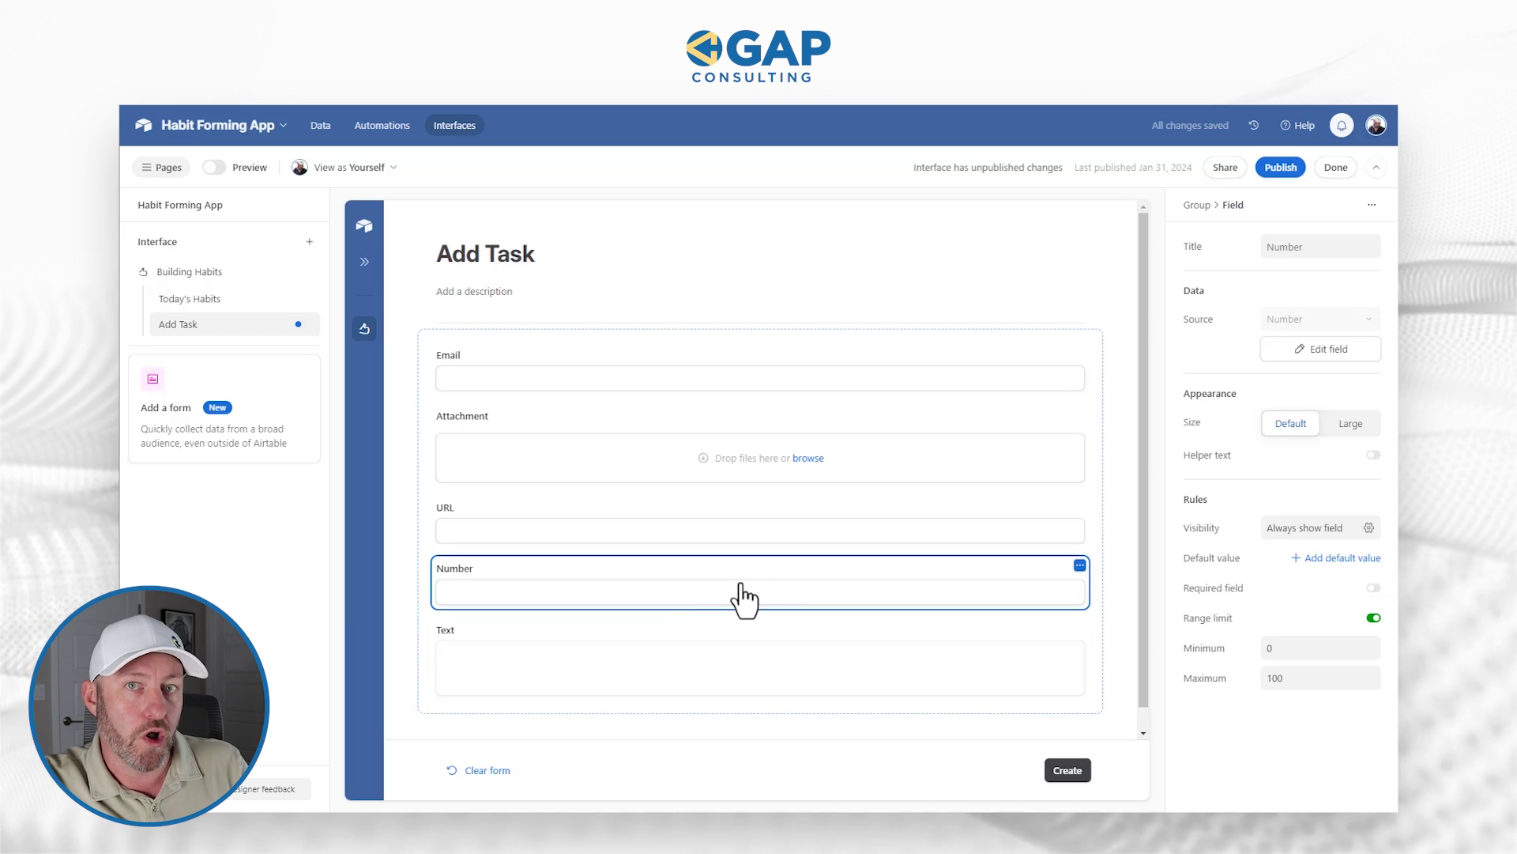
left_click(702, 636)
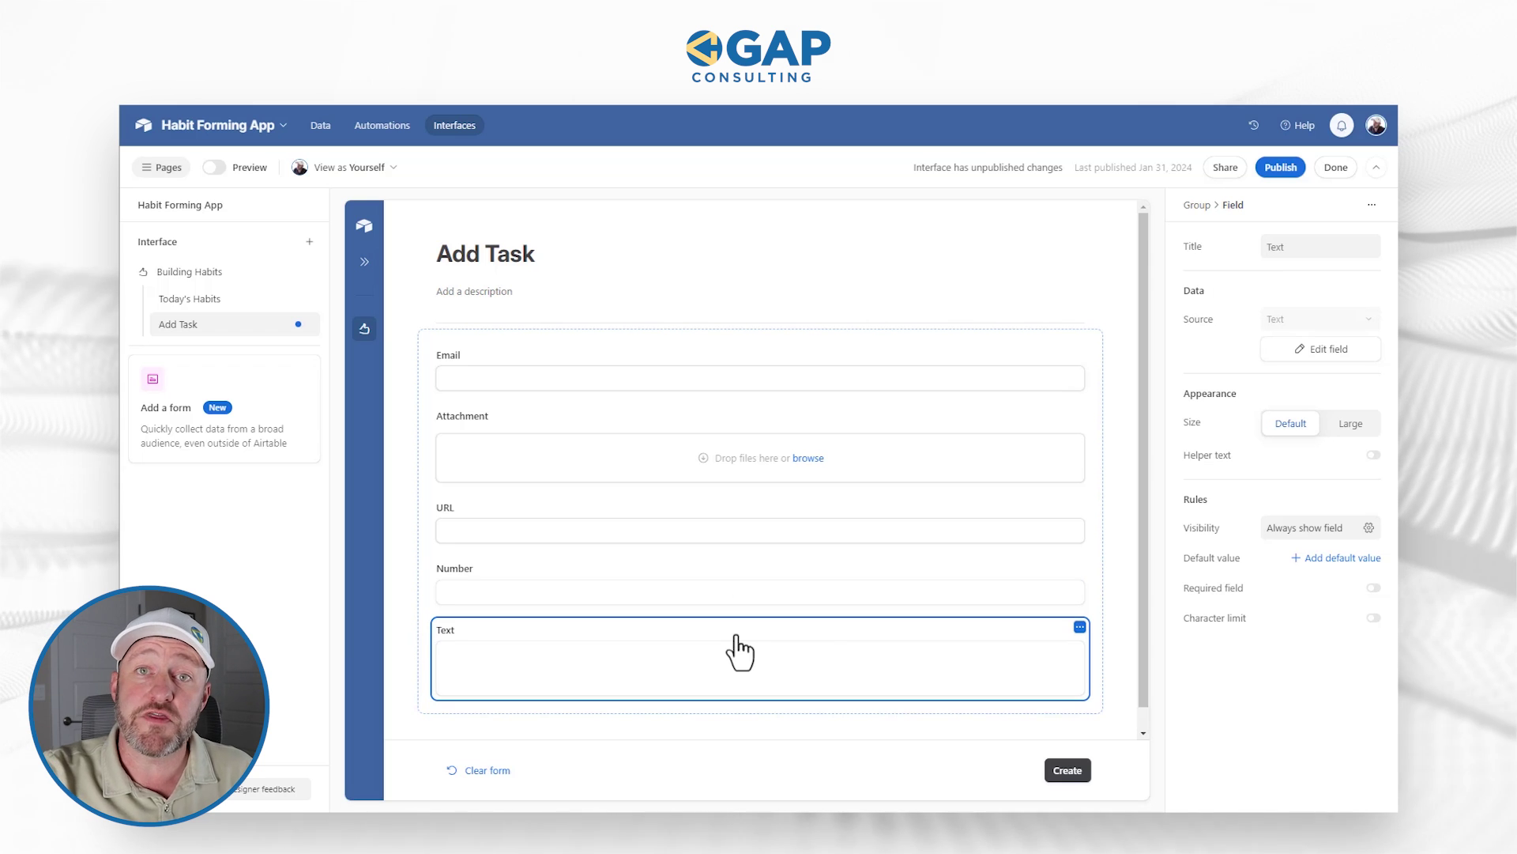
Step: Turn on the Text field's character limit with minimum 1 and maximum 100
left_click(1374, 618)
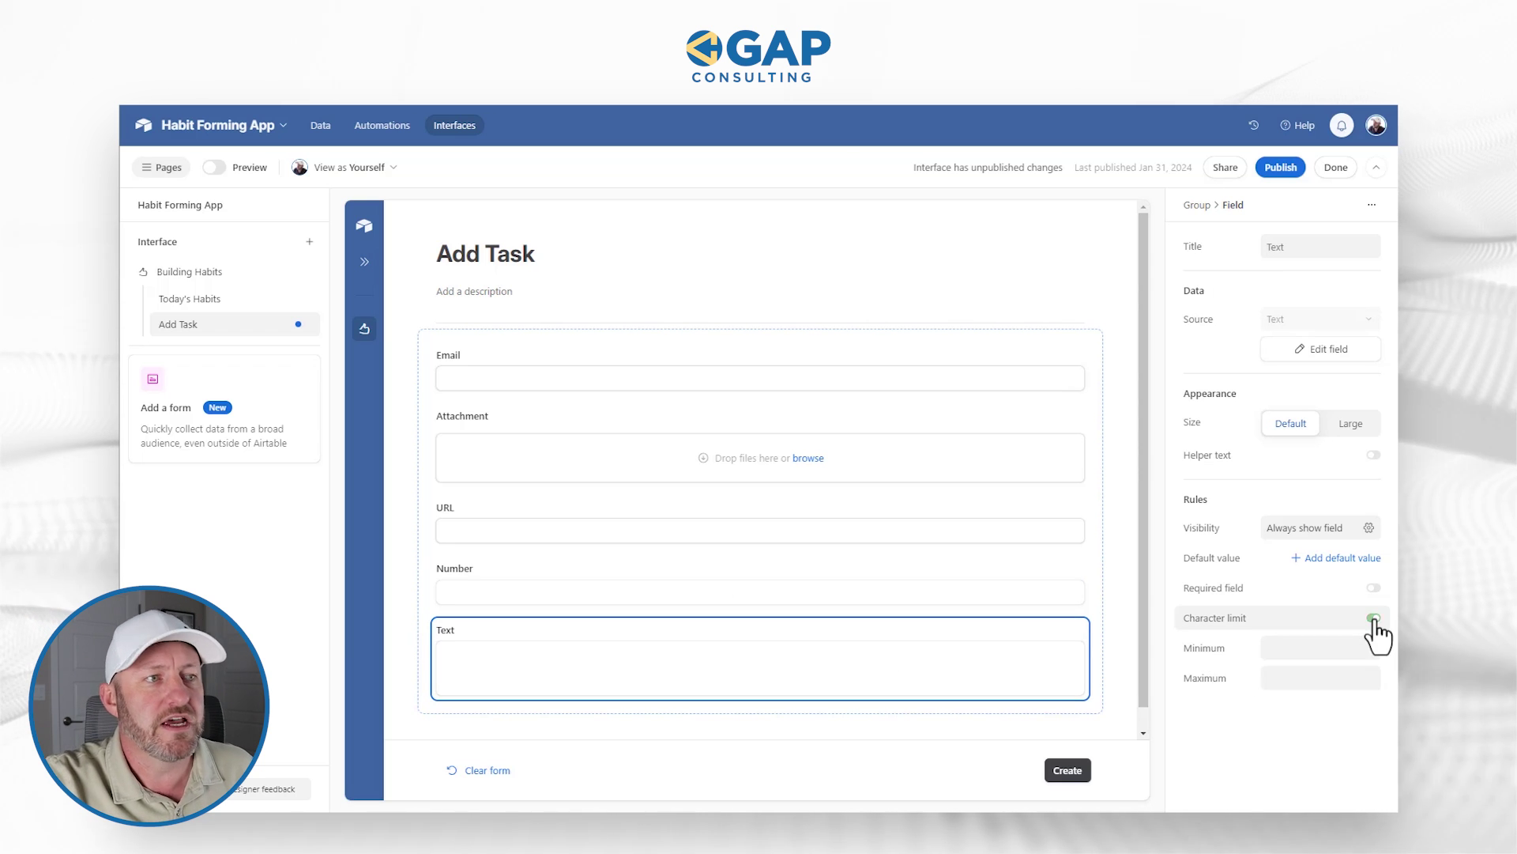
left_click(1319, 650)
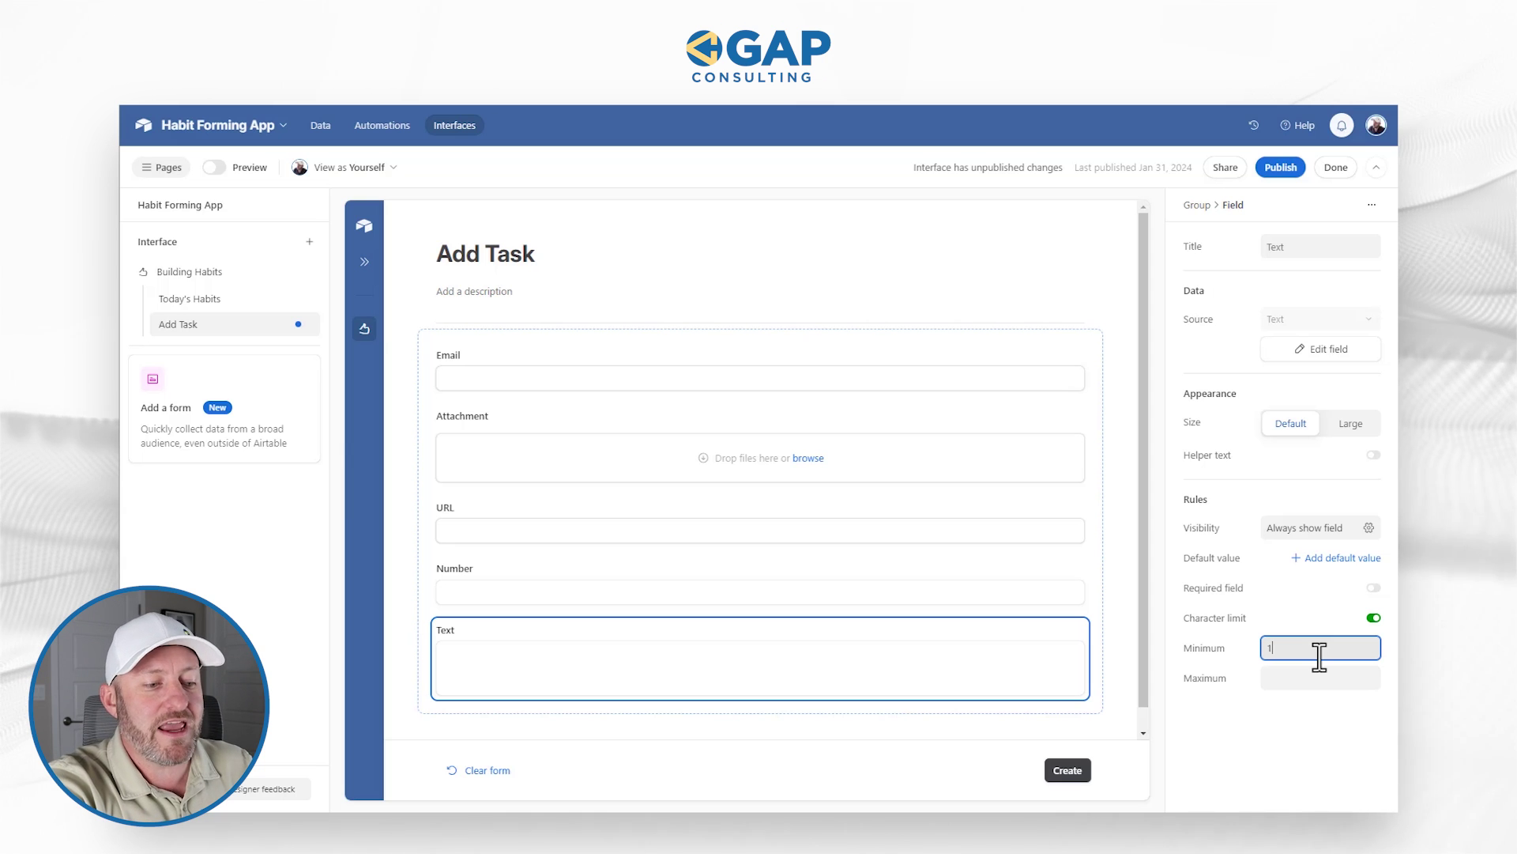
type("1")
key("Tab")
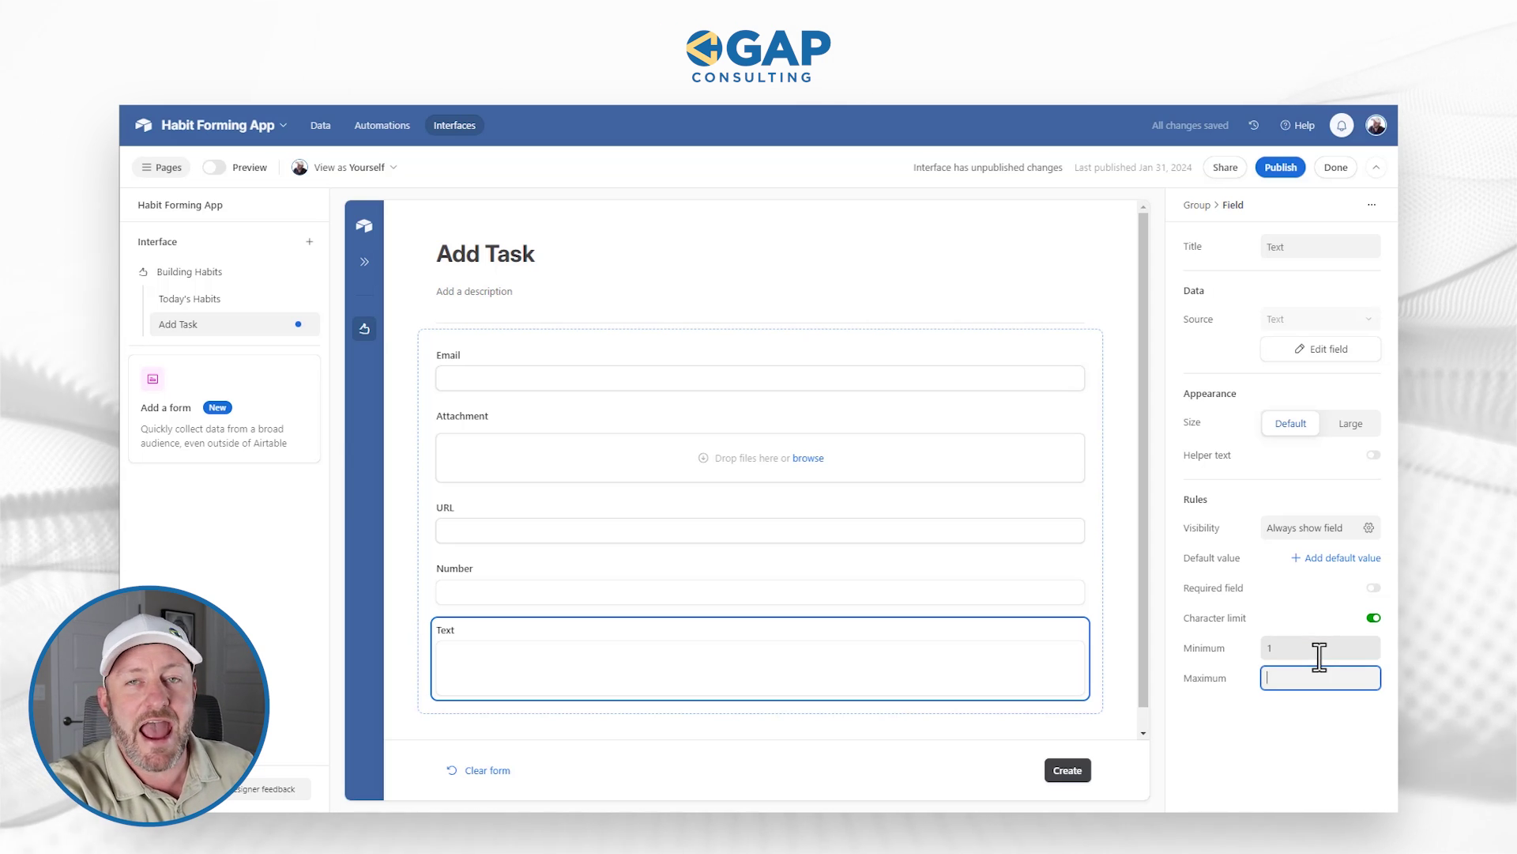
type("100")
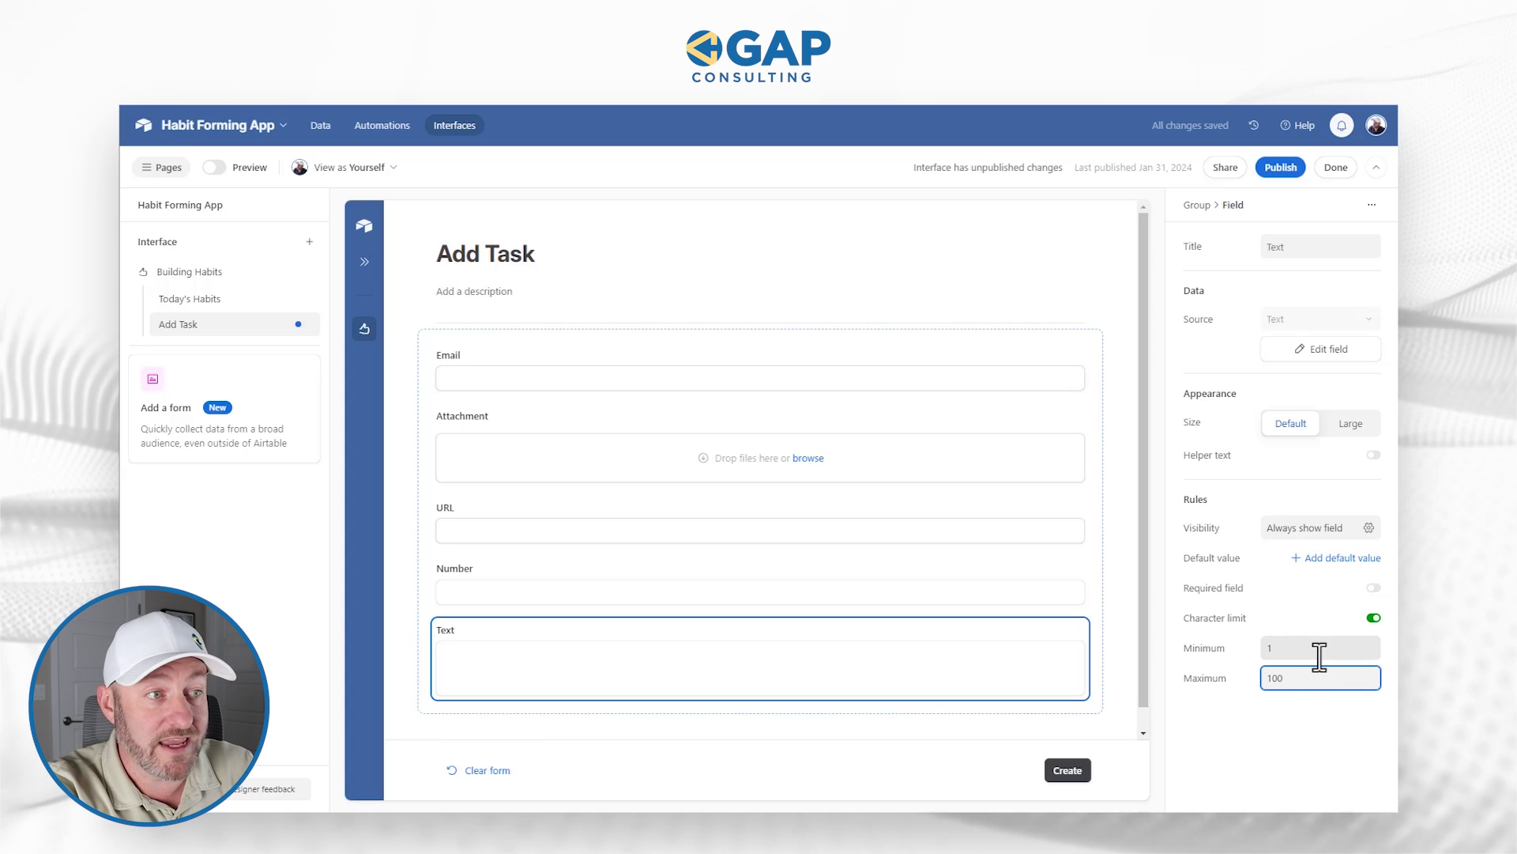
Step: Confirm the 100-character maximum and publish the Building Habits interface
left_click(1282, 727)
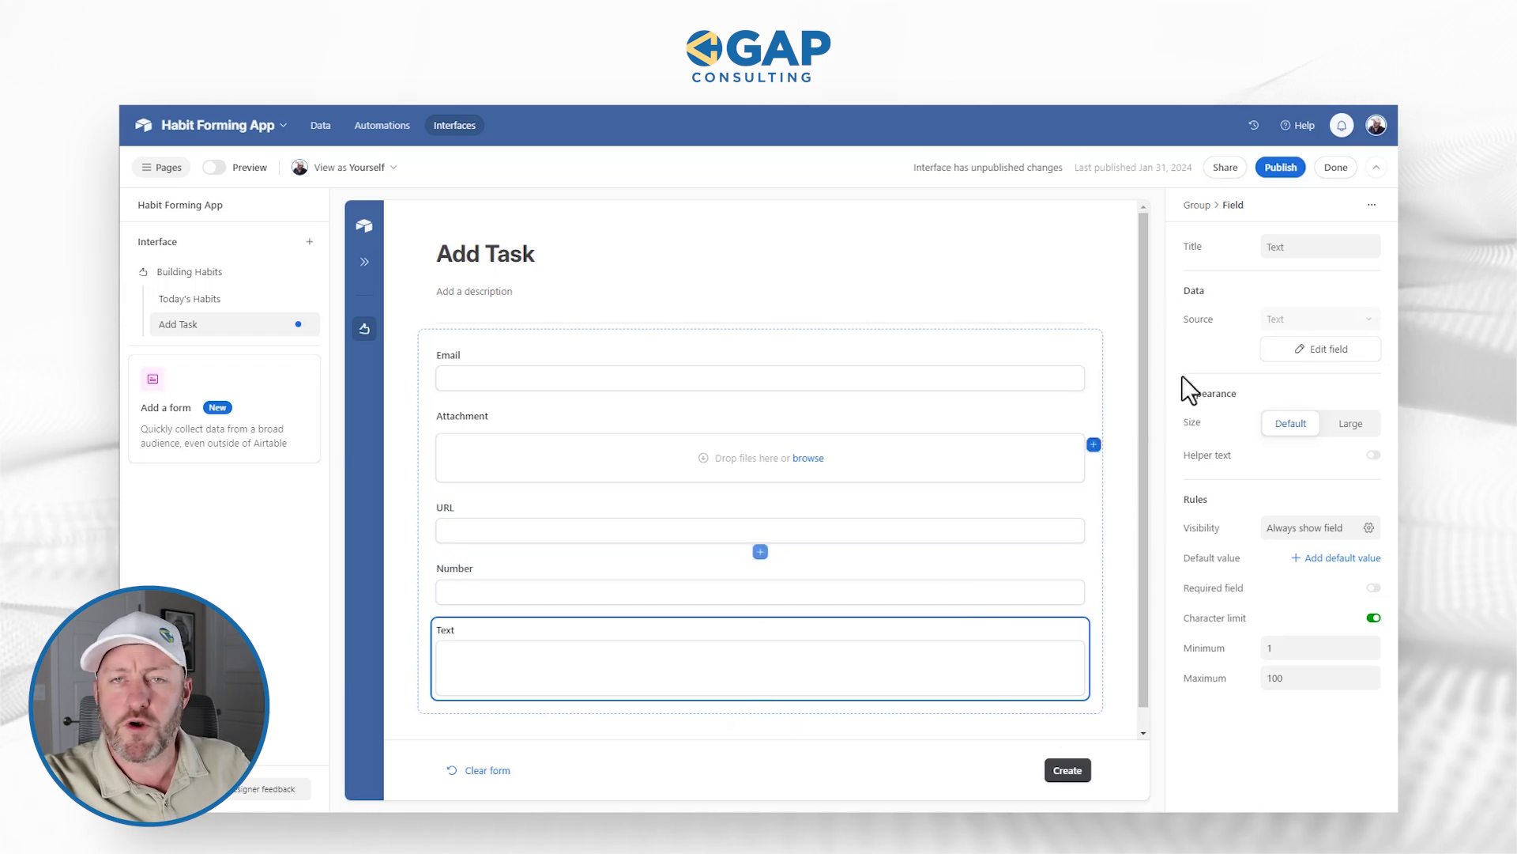
left_click(1279, 168)
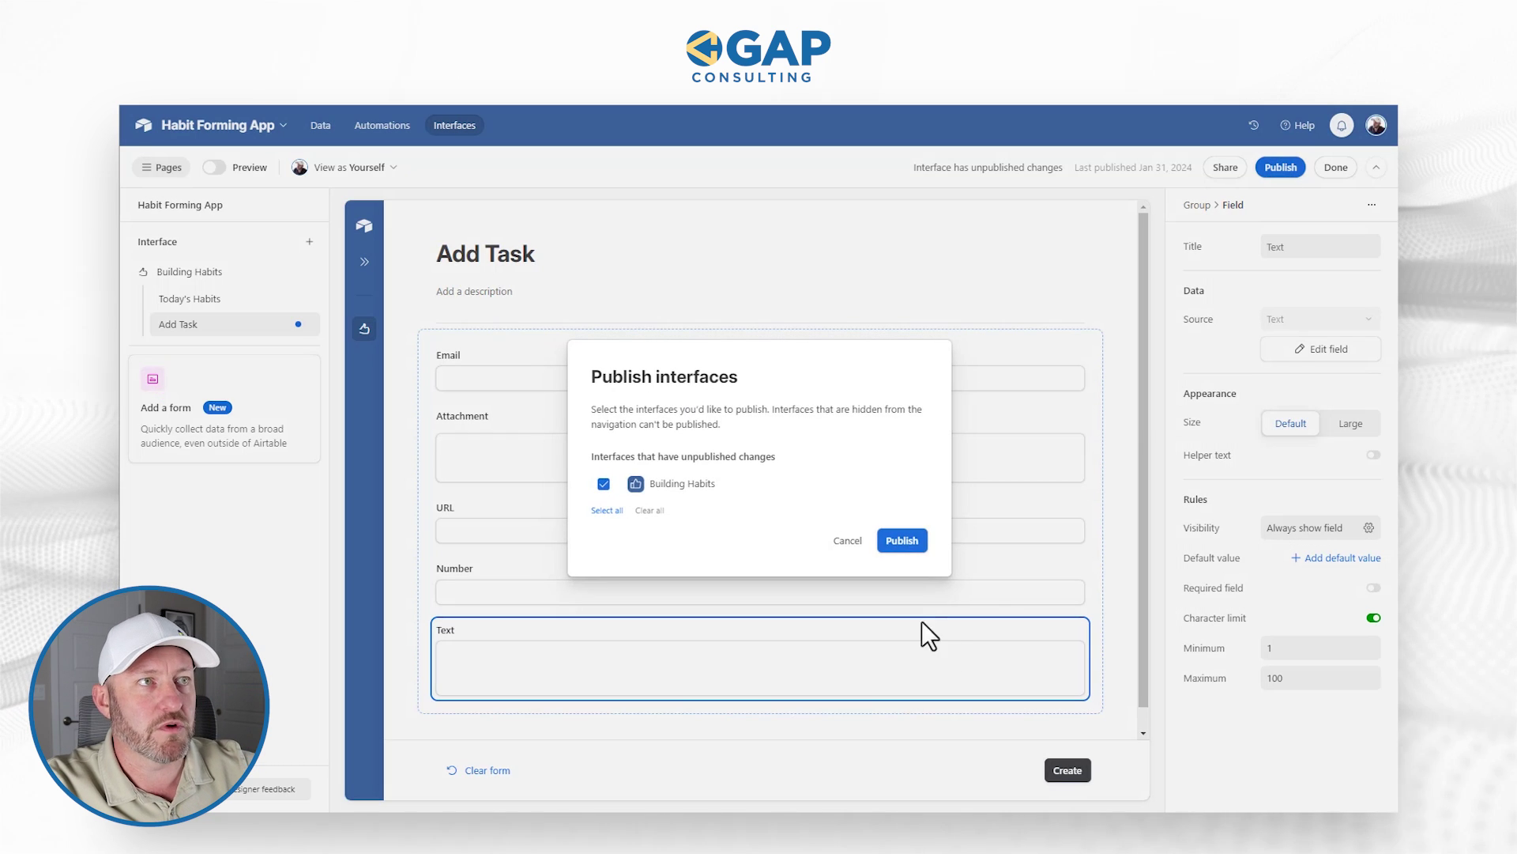
left_click(908, 541)
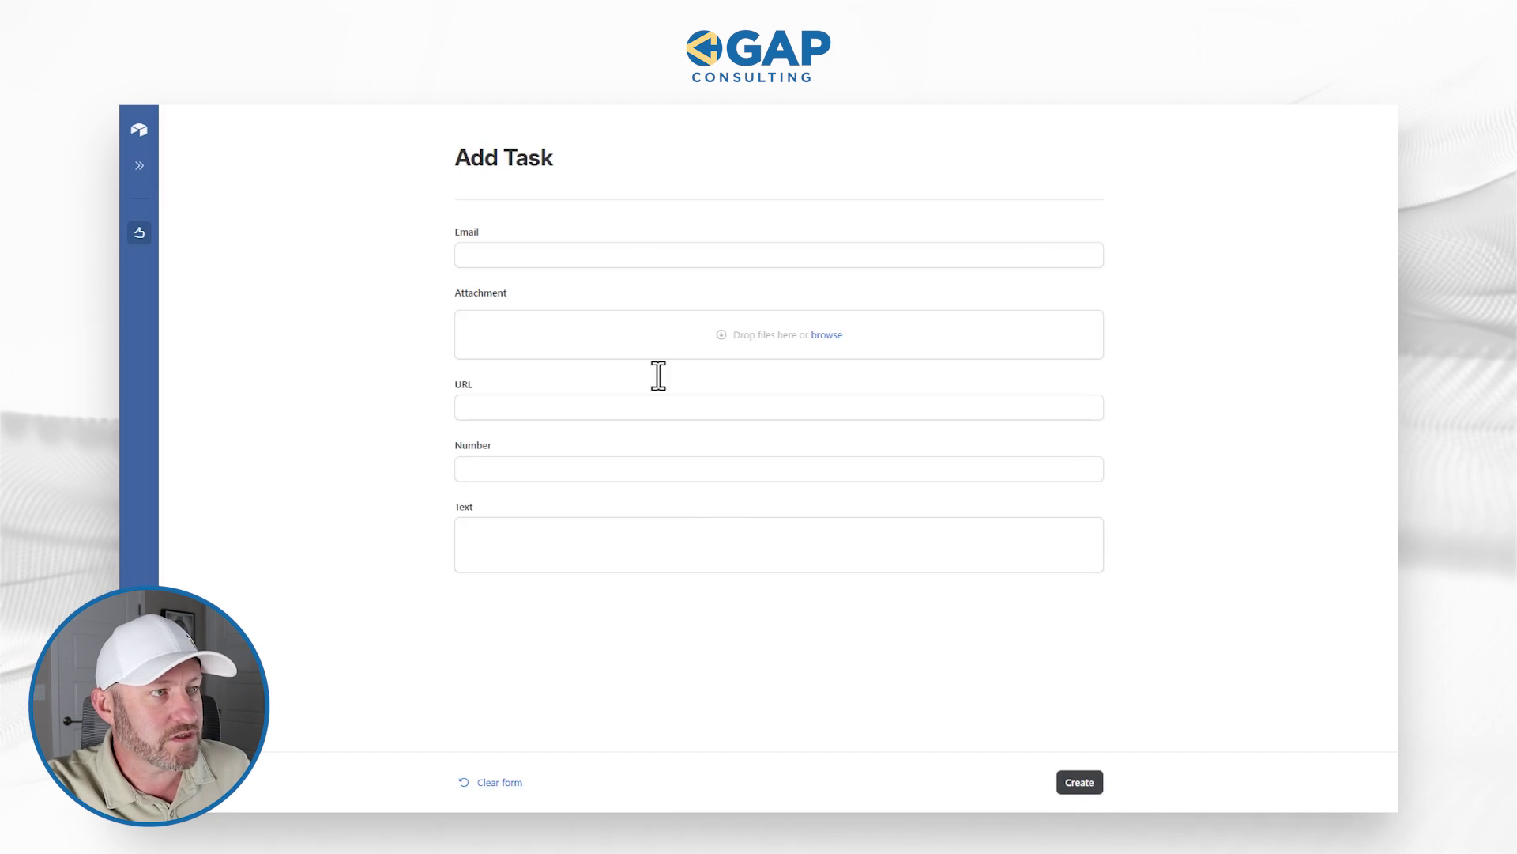
Step: Enter an email address missing .io, see it rejected, then append .io so it validates
left_click(572, 255)
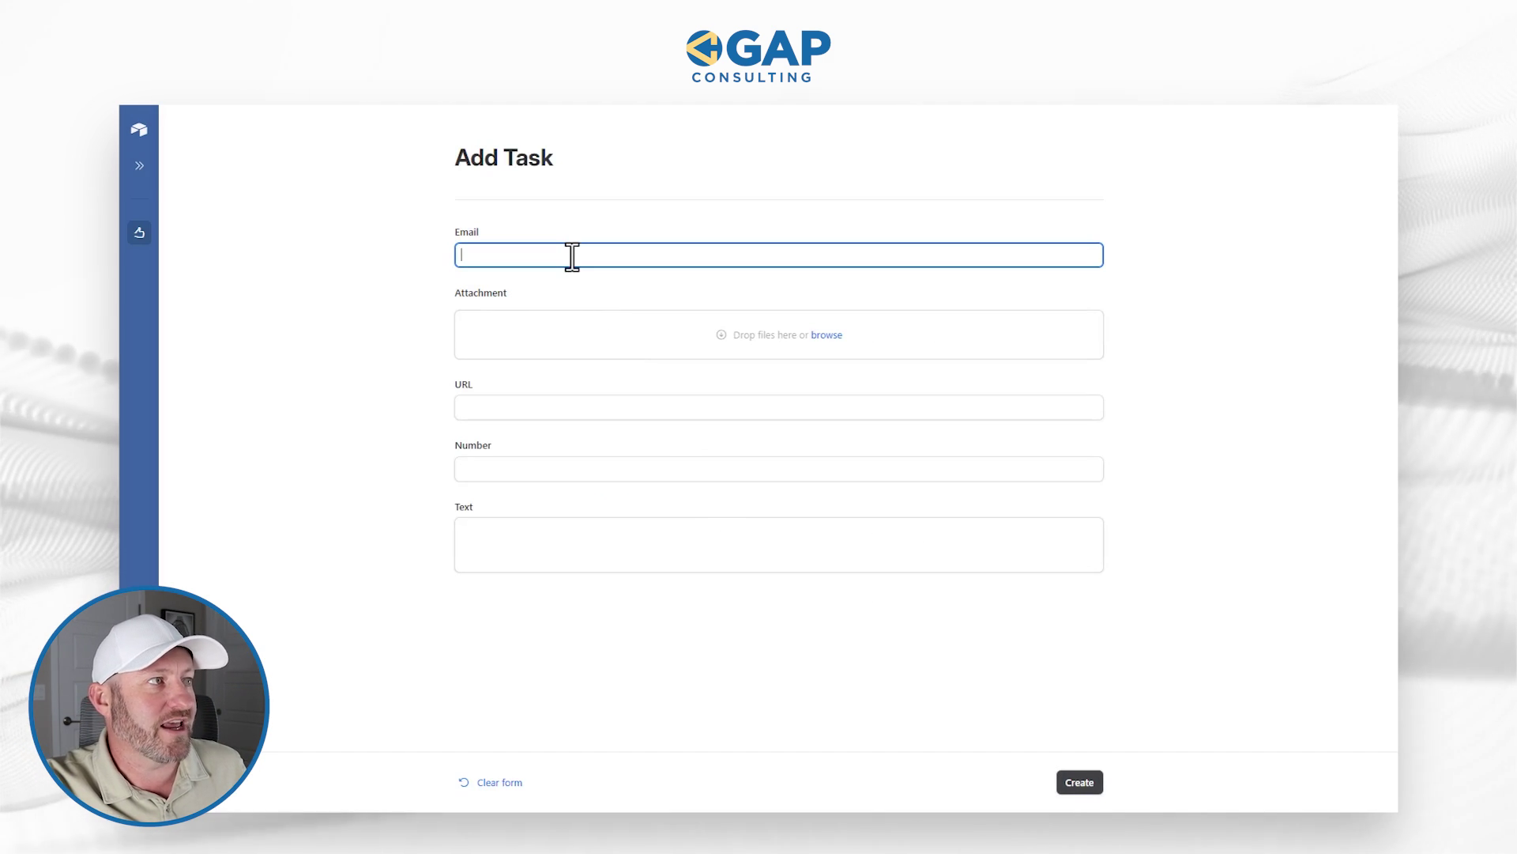
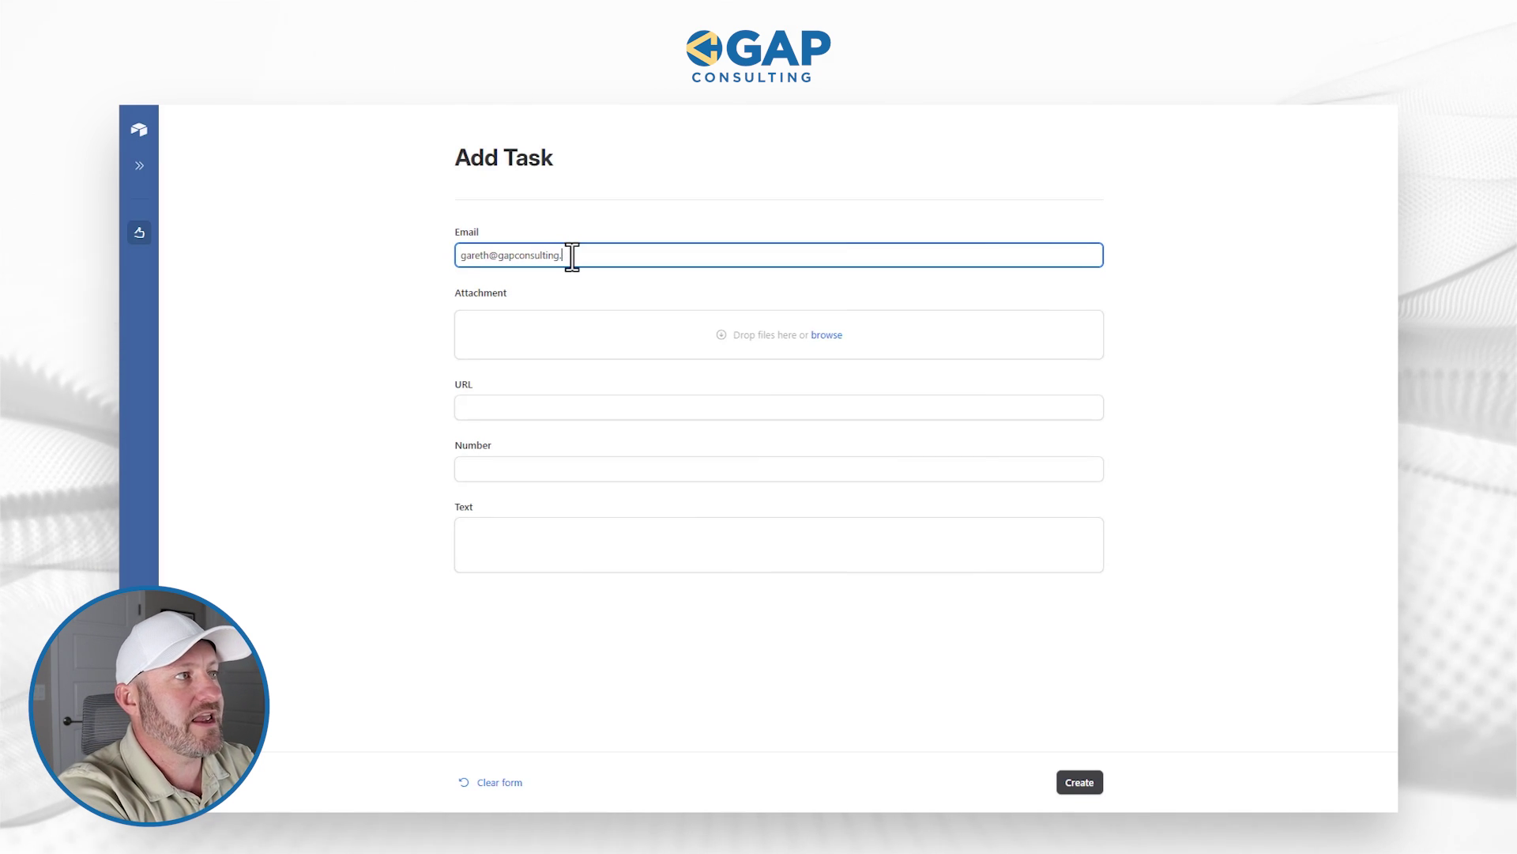
left_click(968, 220)
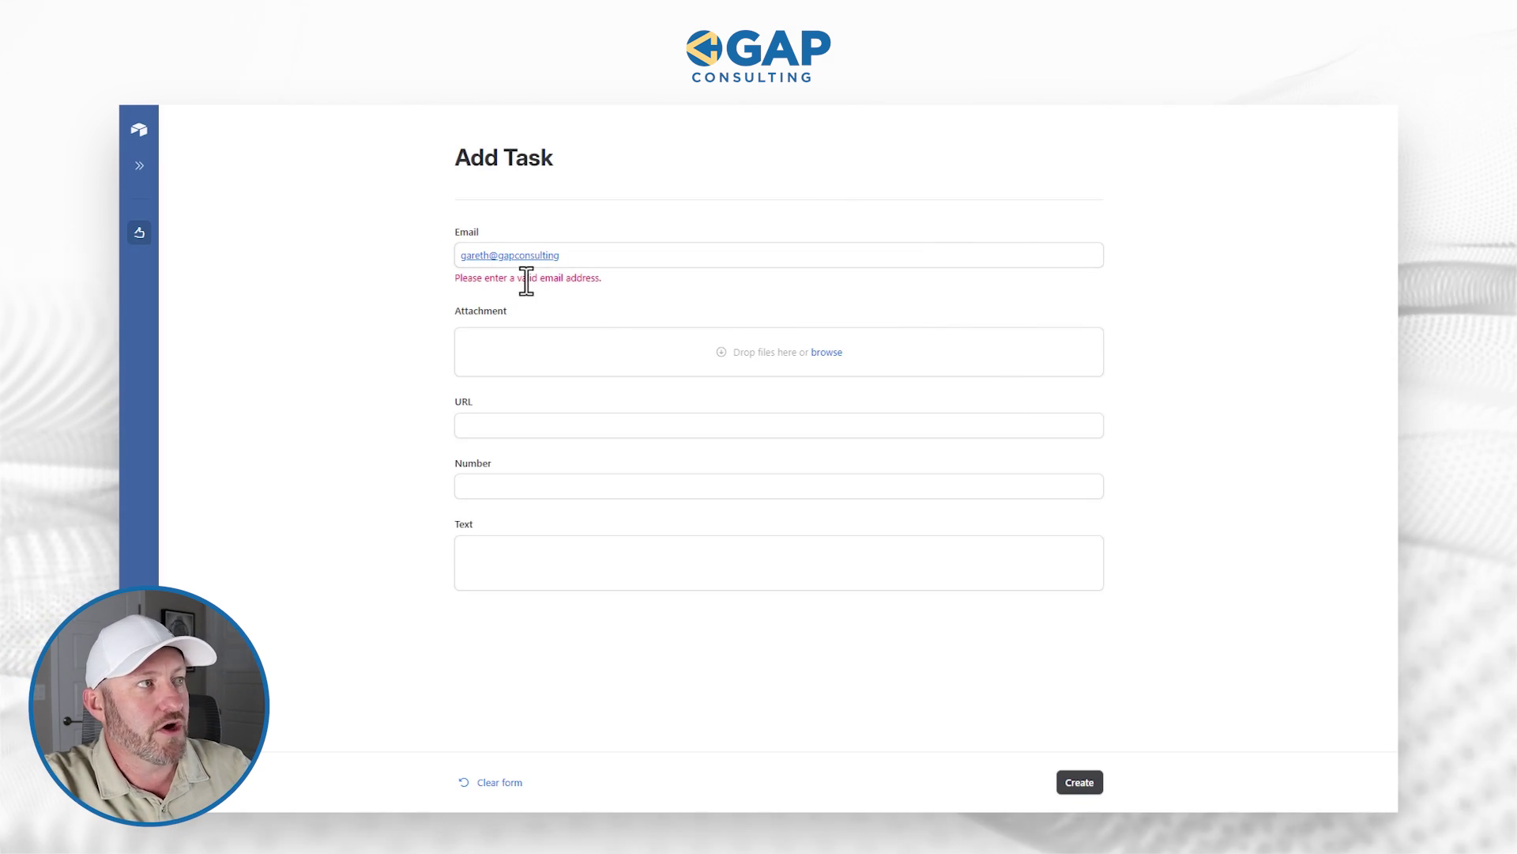
left_click(582, 253)
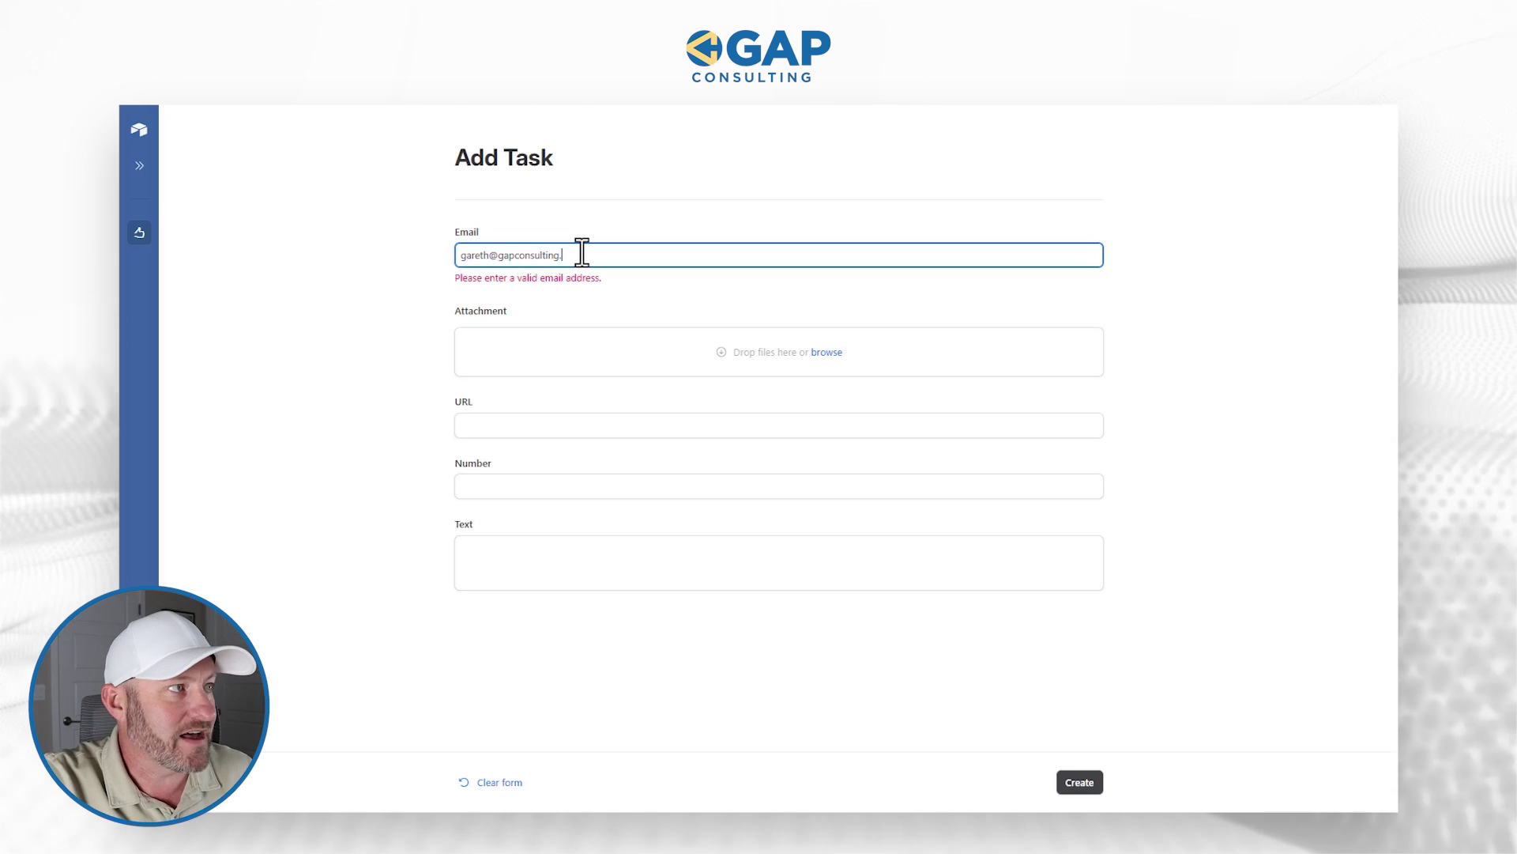
type(".io")
left_click(562, 346)
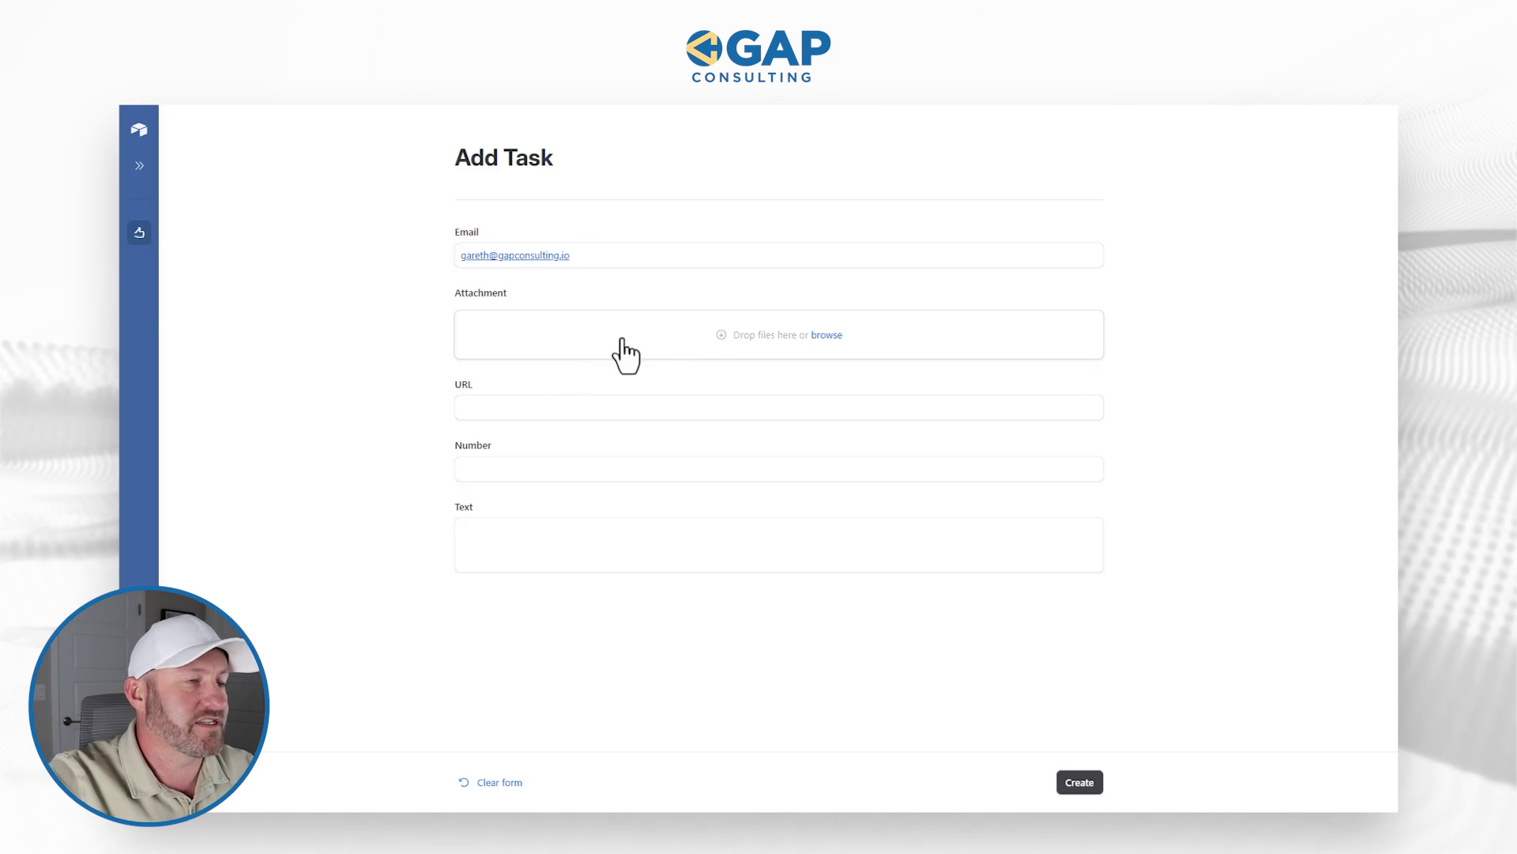
Step: Upload Screenshot 2024-01-31 135122.png to the Attachment field and close the reopened upload window
left_click(692, 338)
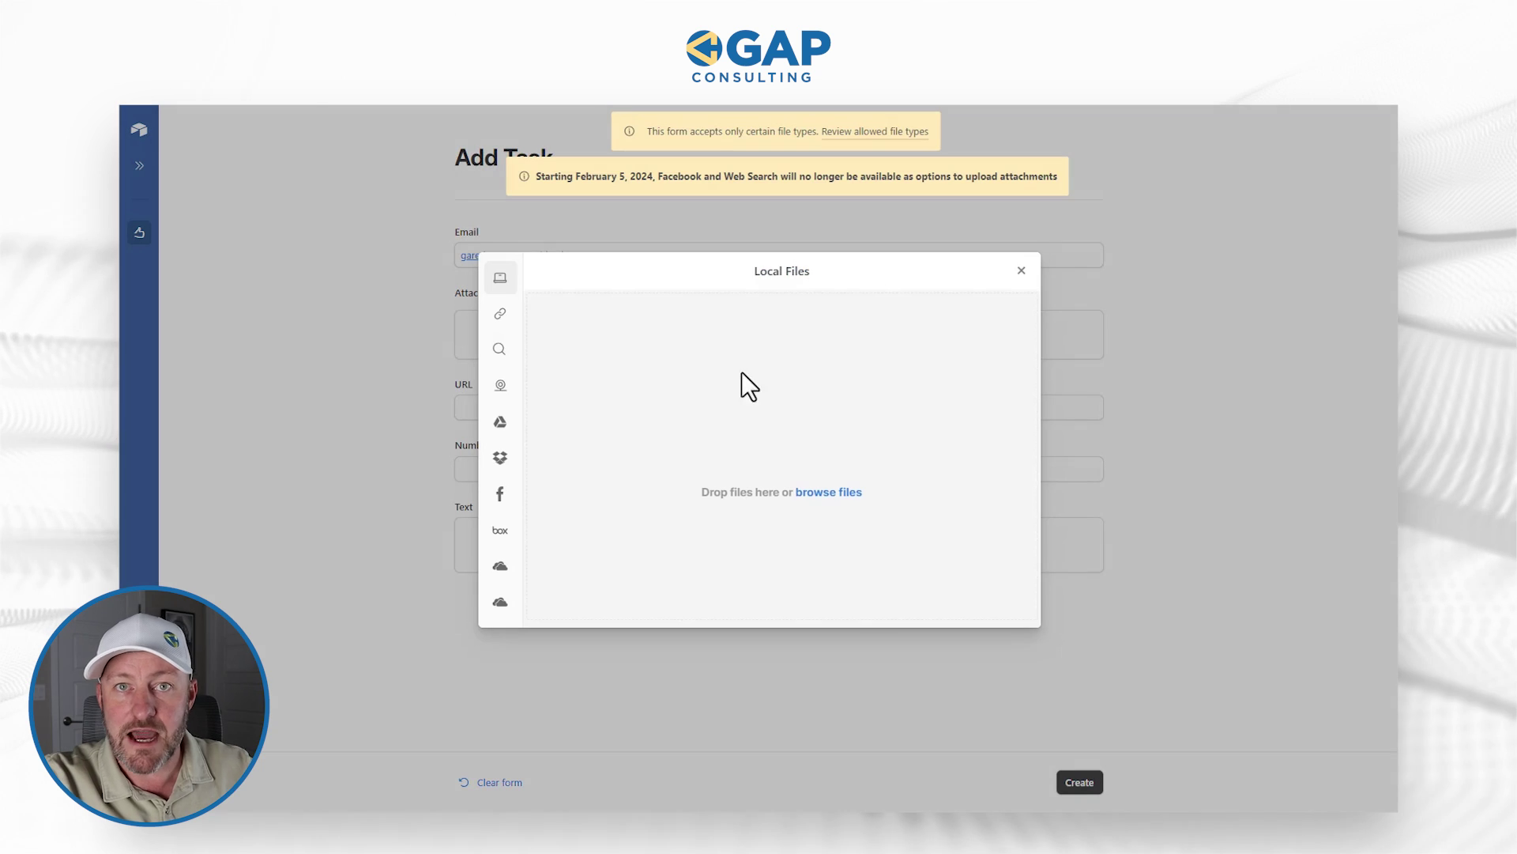
left_click(824, 490)
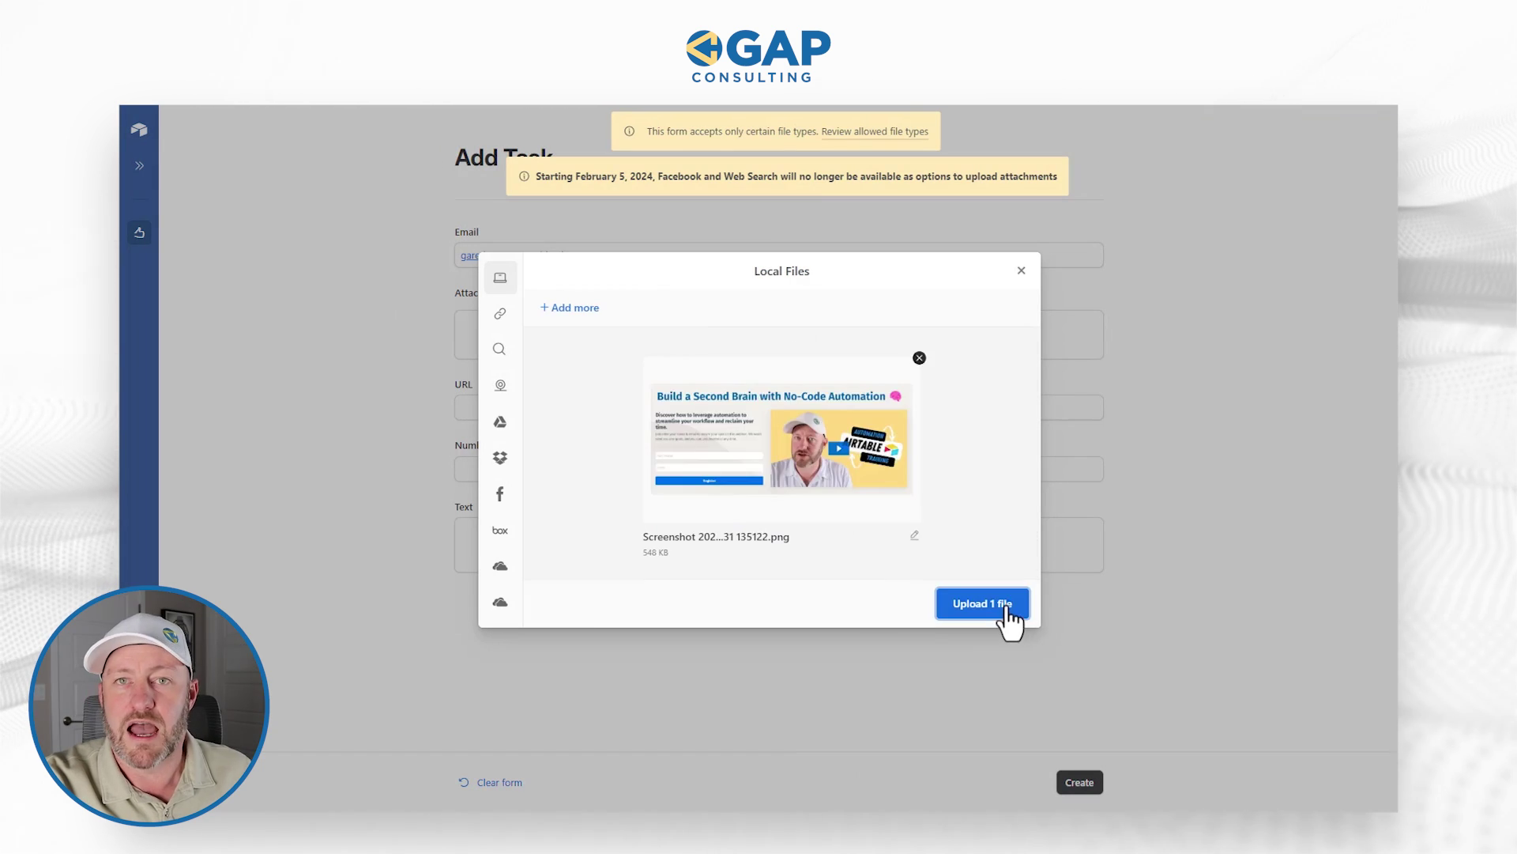
left_click(1002, 616)
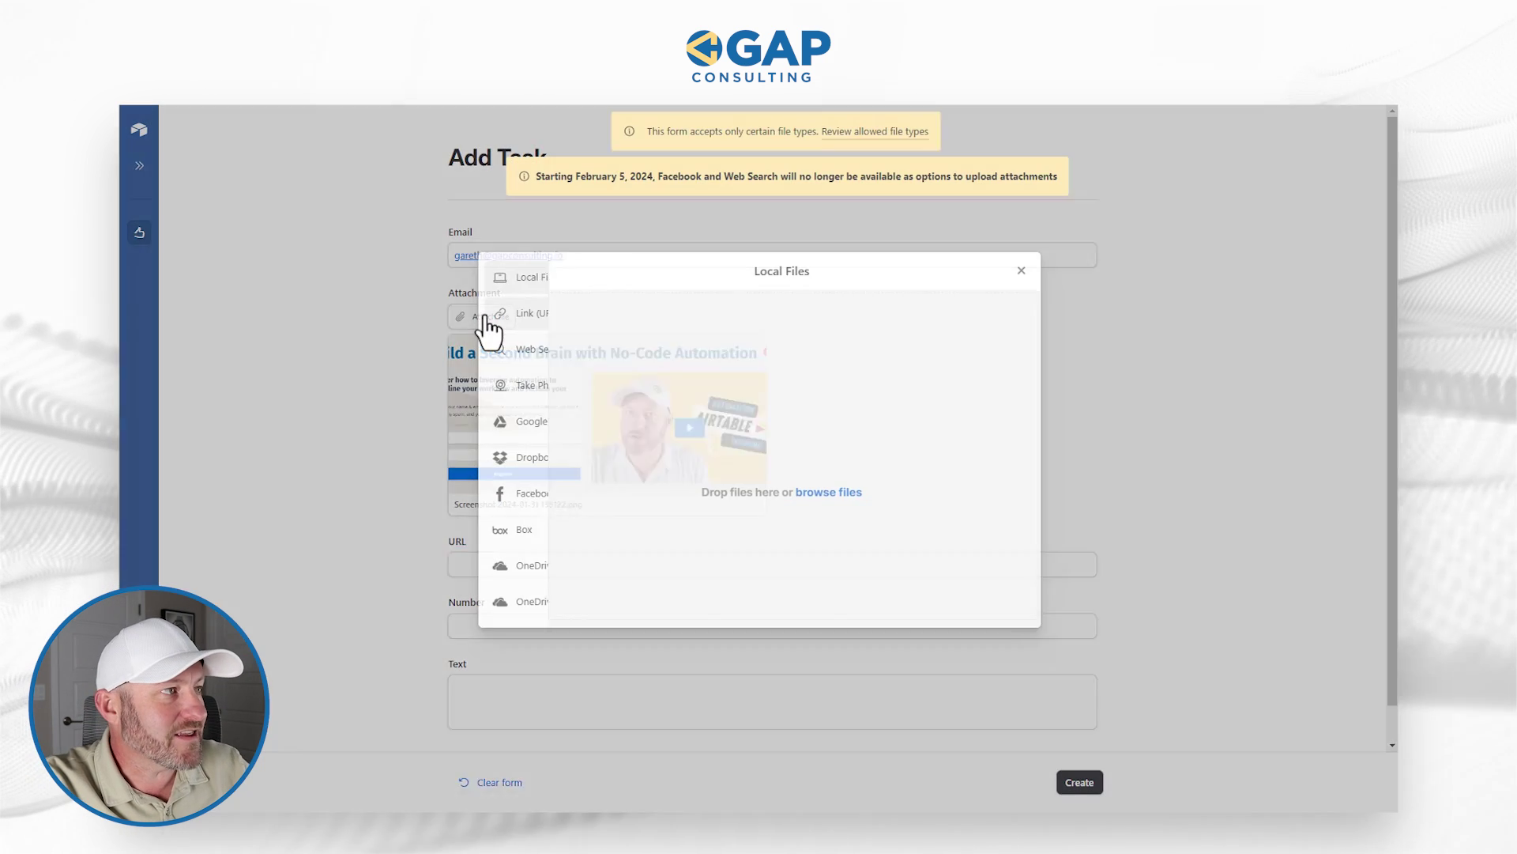
left_click(483, 316)
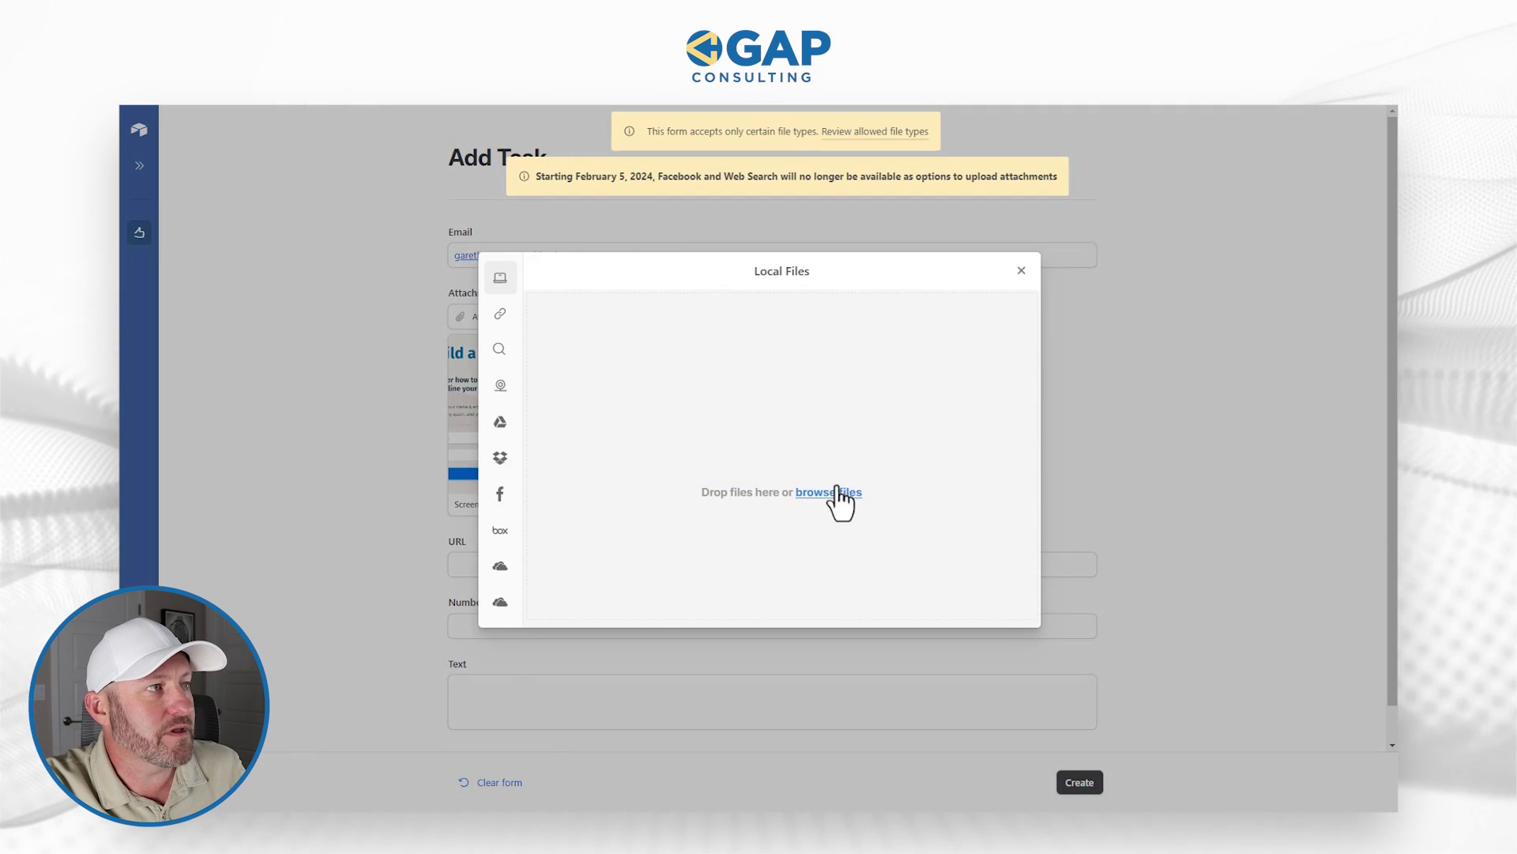
left_click(1022, 271)
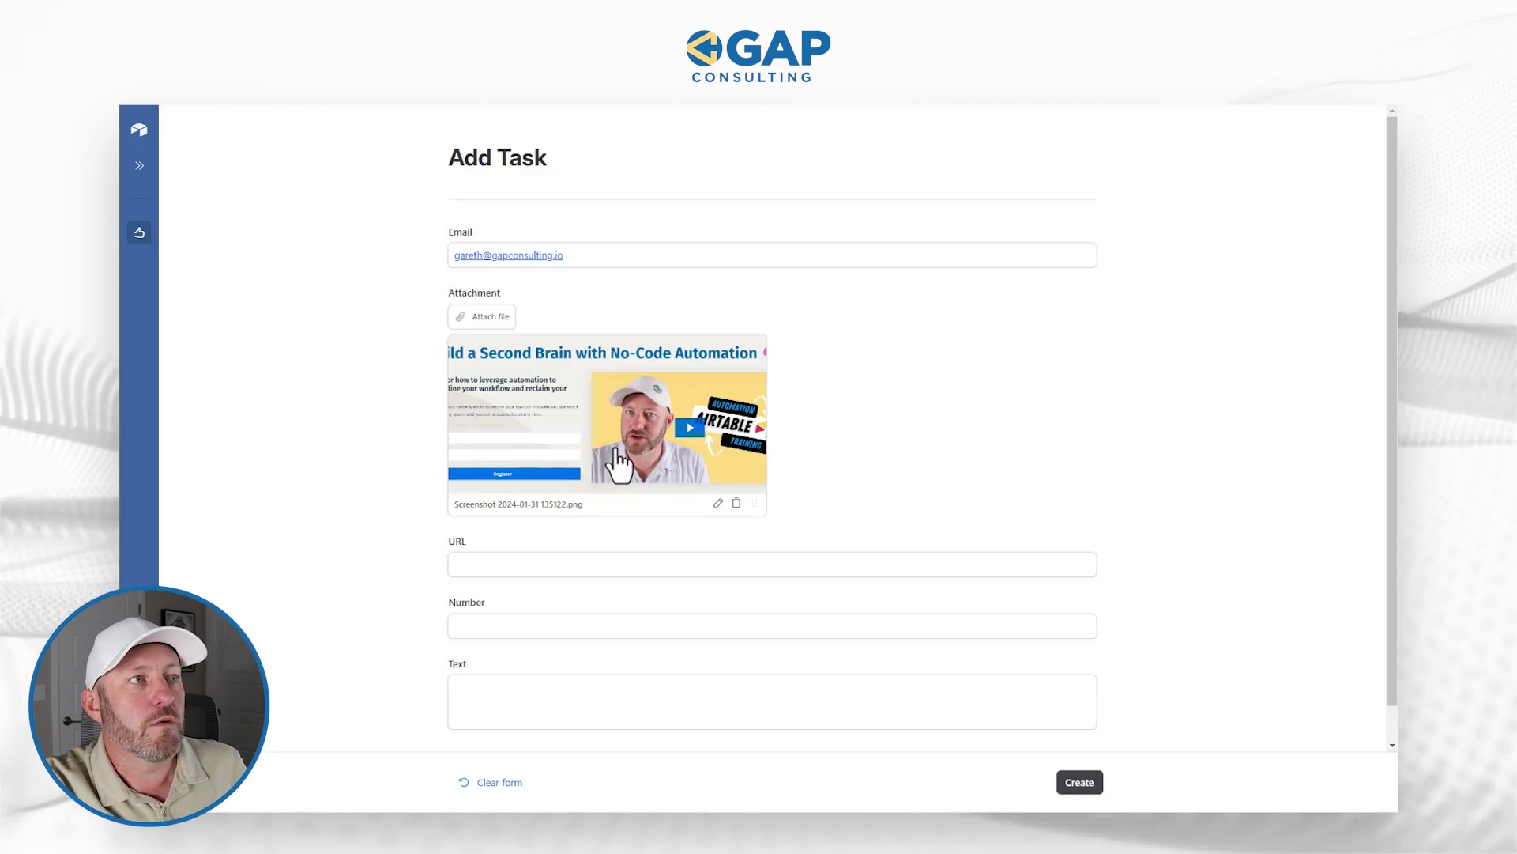
left_click(627, 569)
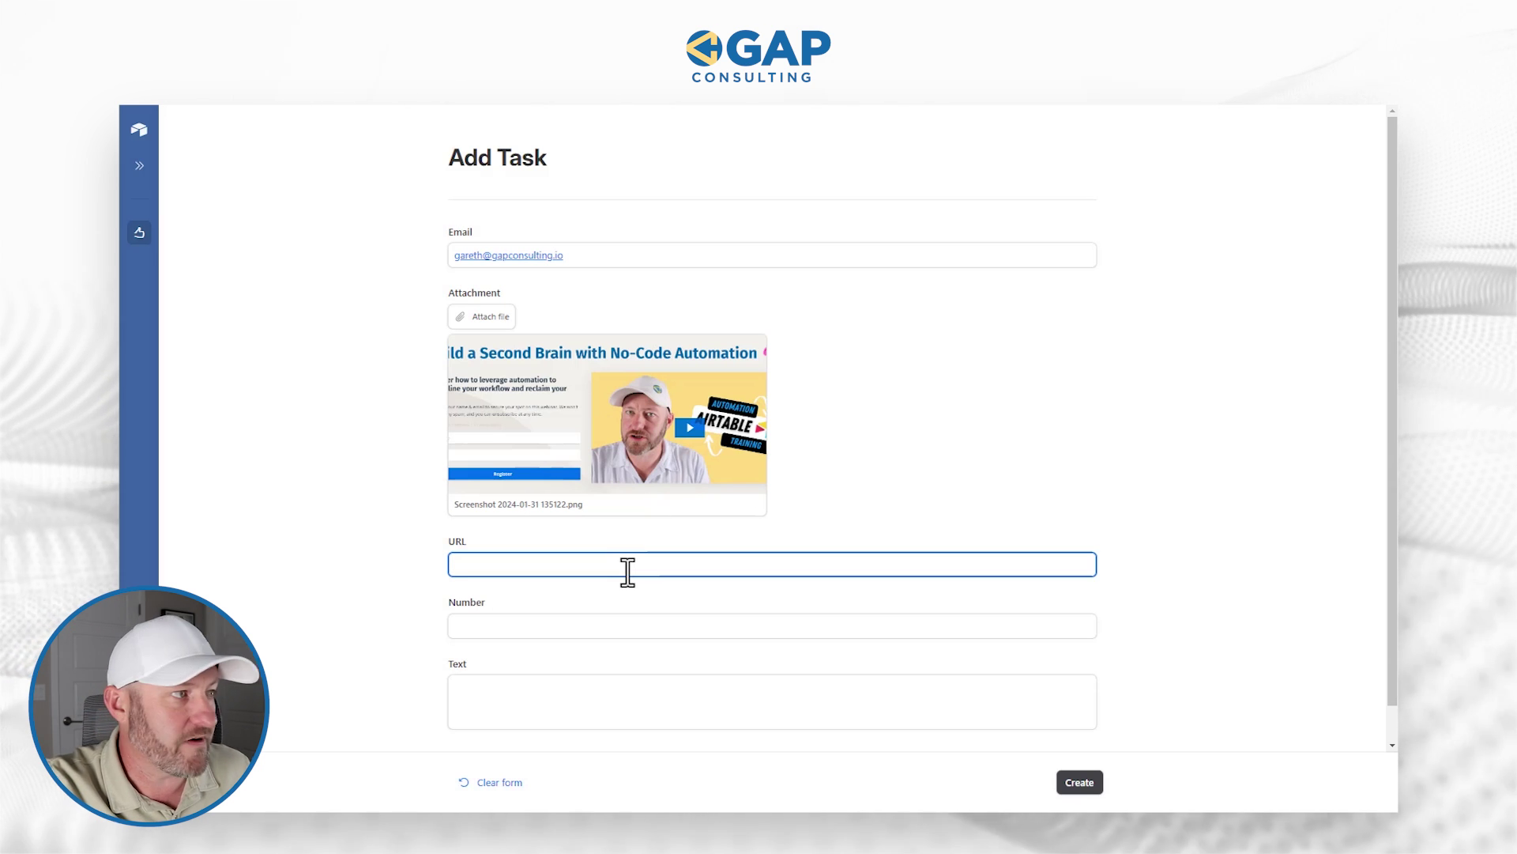
Step: Enter the bare value gapconsulting in the URL field to trigger the invalid URL error
type(";we")
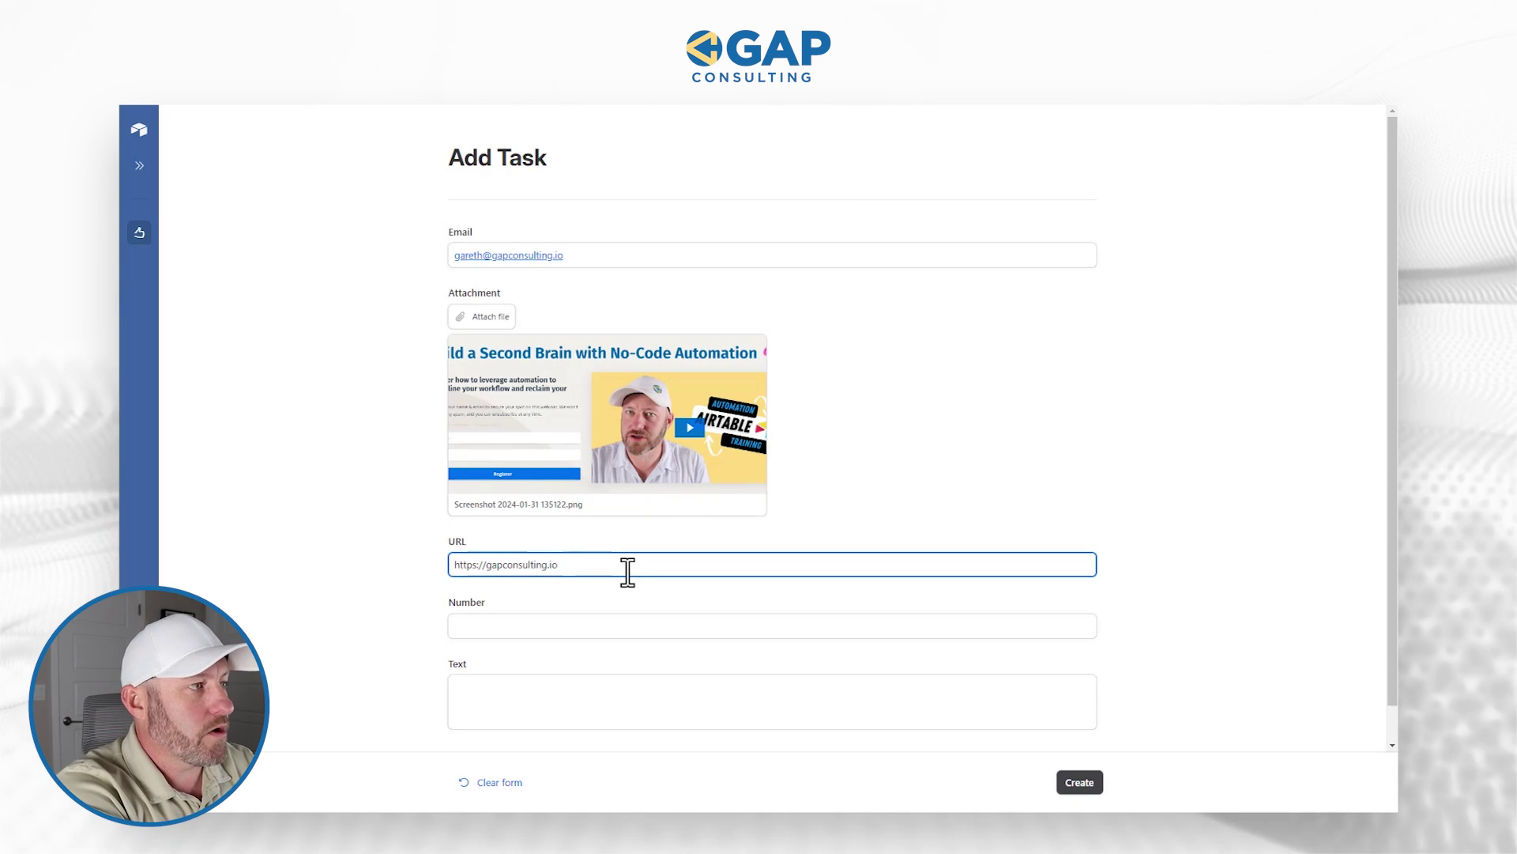
key("shift+Left")
key("shift+Left")
key("BackSpace")
key("BackSpace")
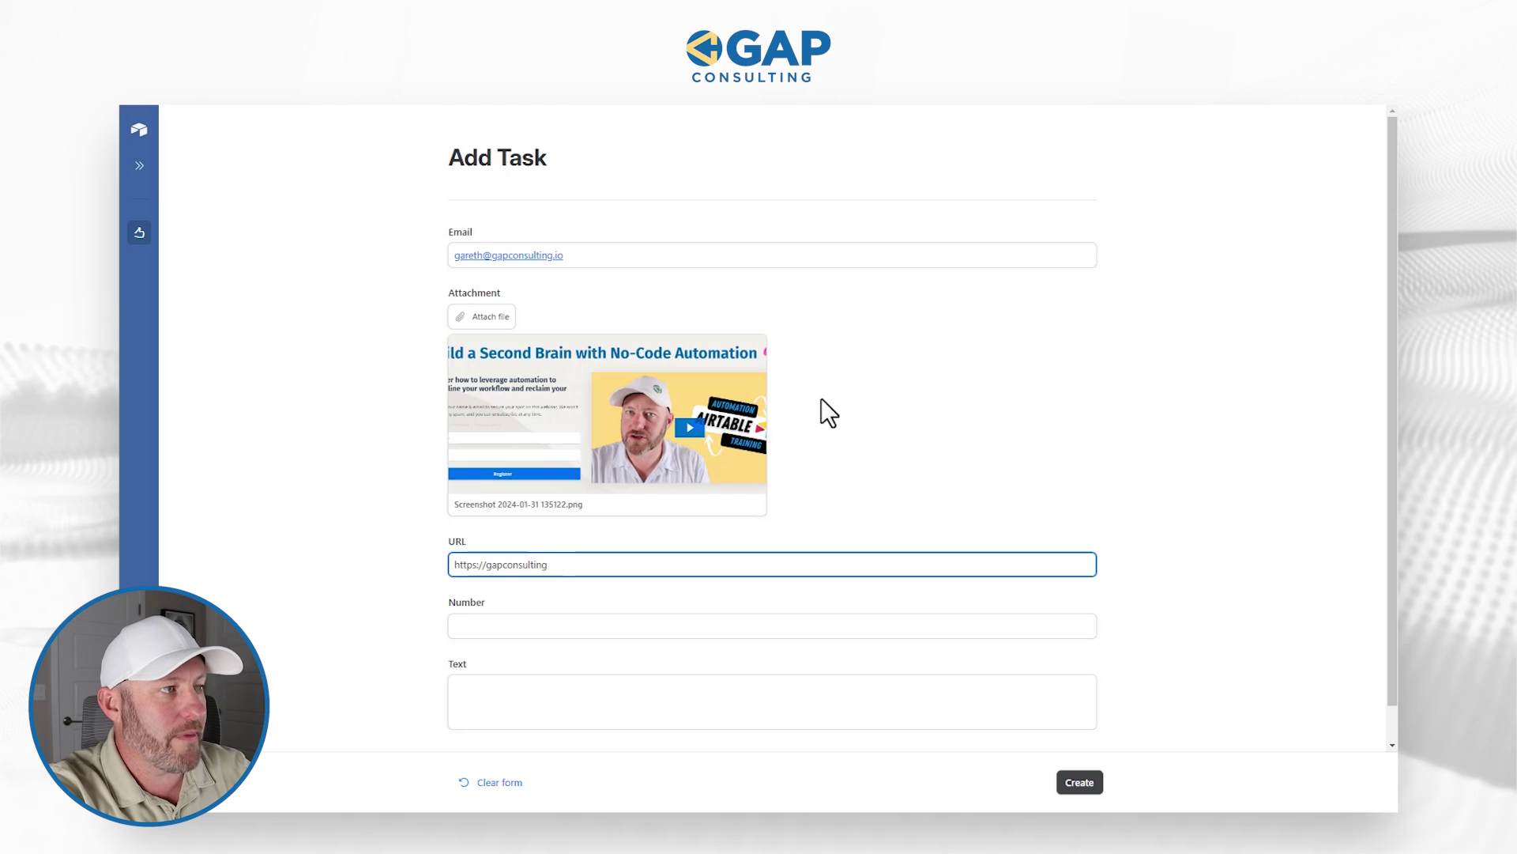
left_click(809, 433)
left_click(569, 564)
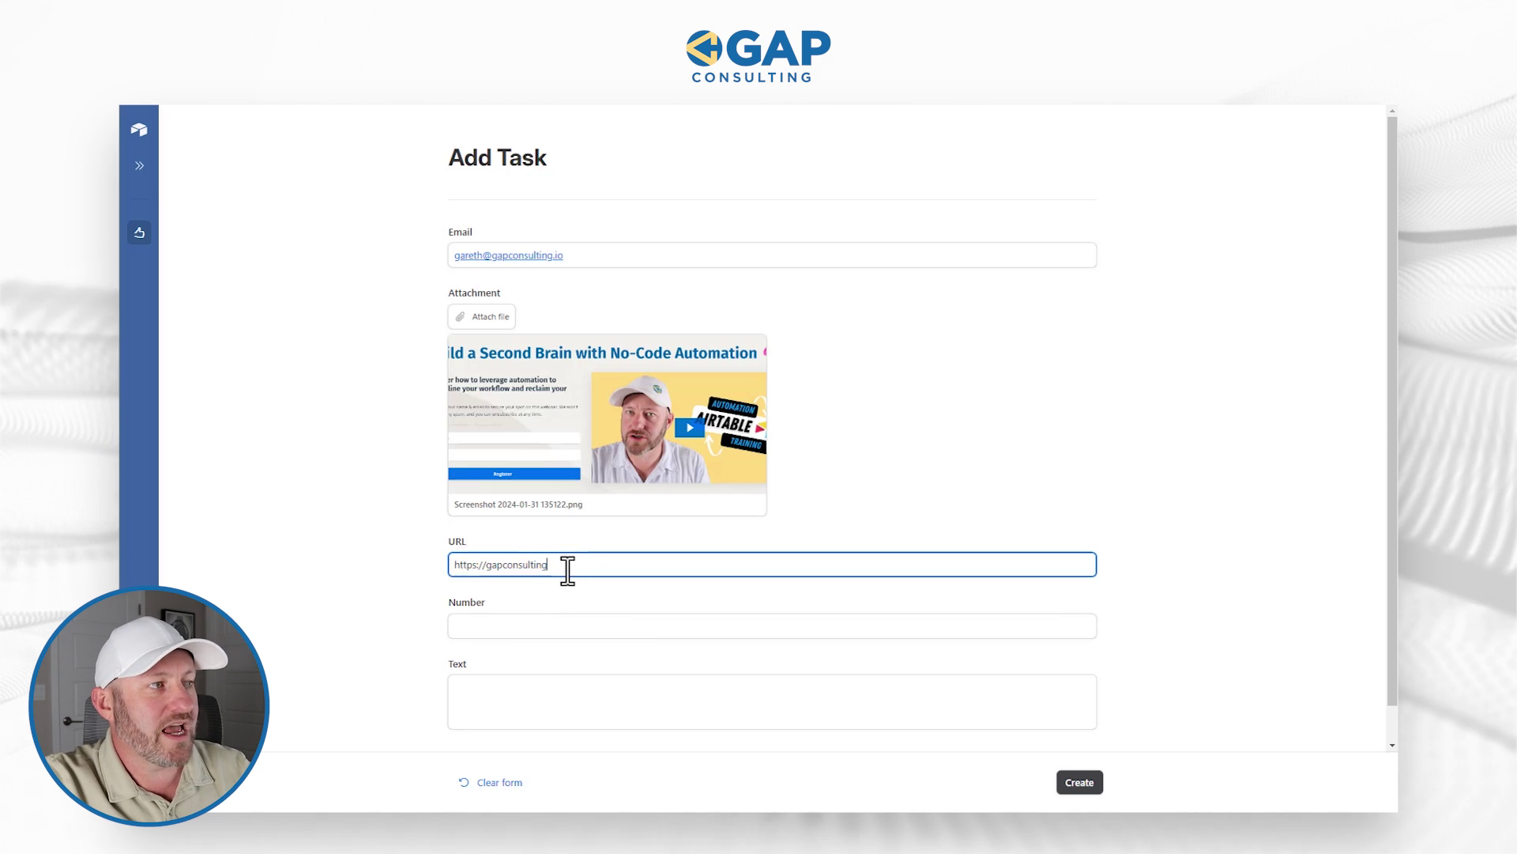
left_click_drag(569, 564, 440, 563)
key("BackSpace")
type("ga")
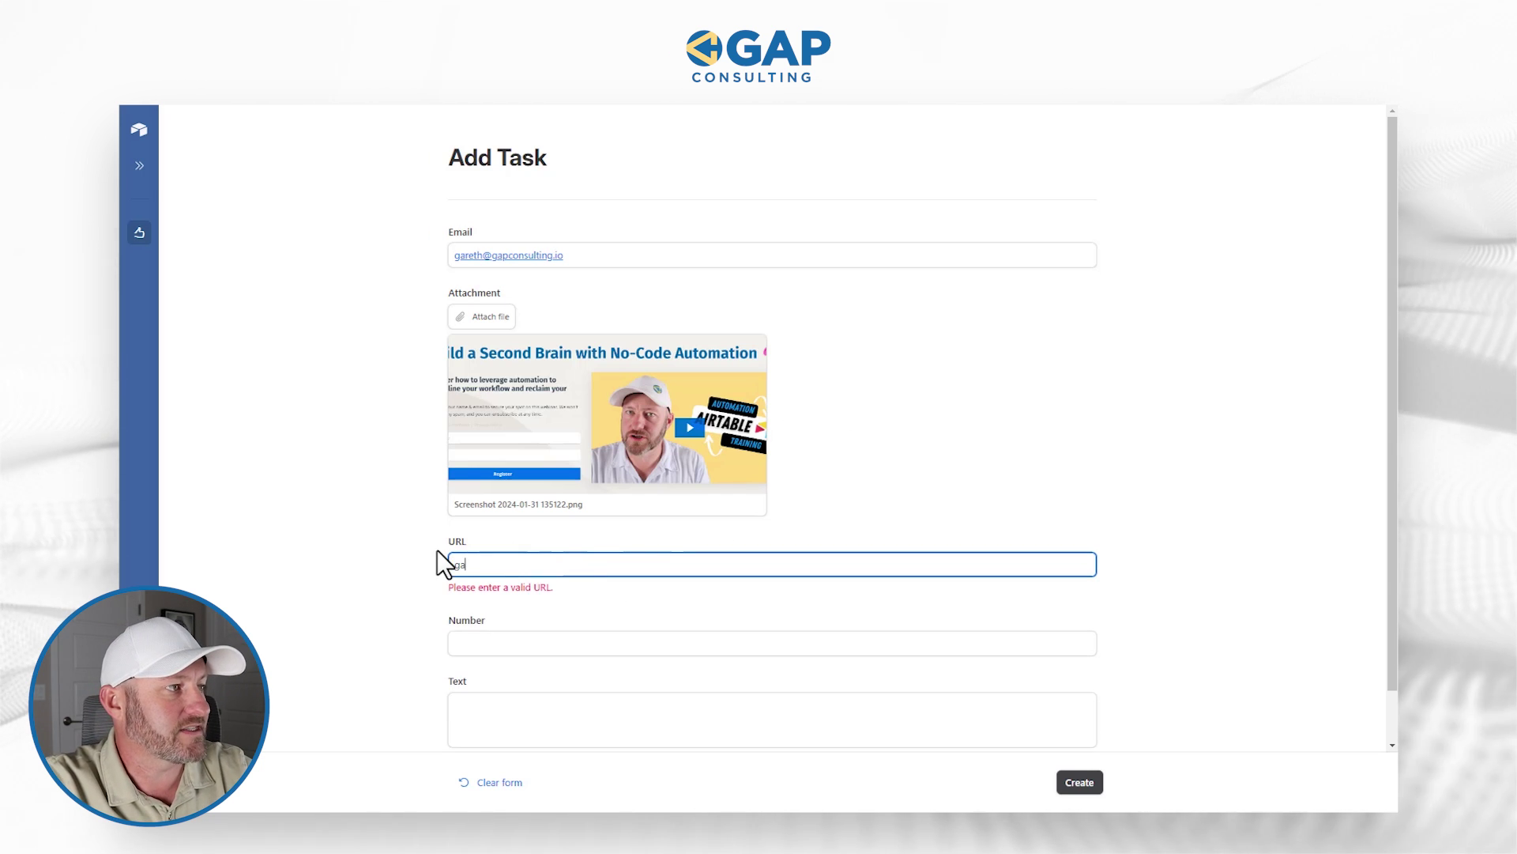
type("pconsulting")
key("Tab")
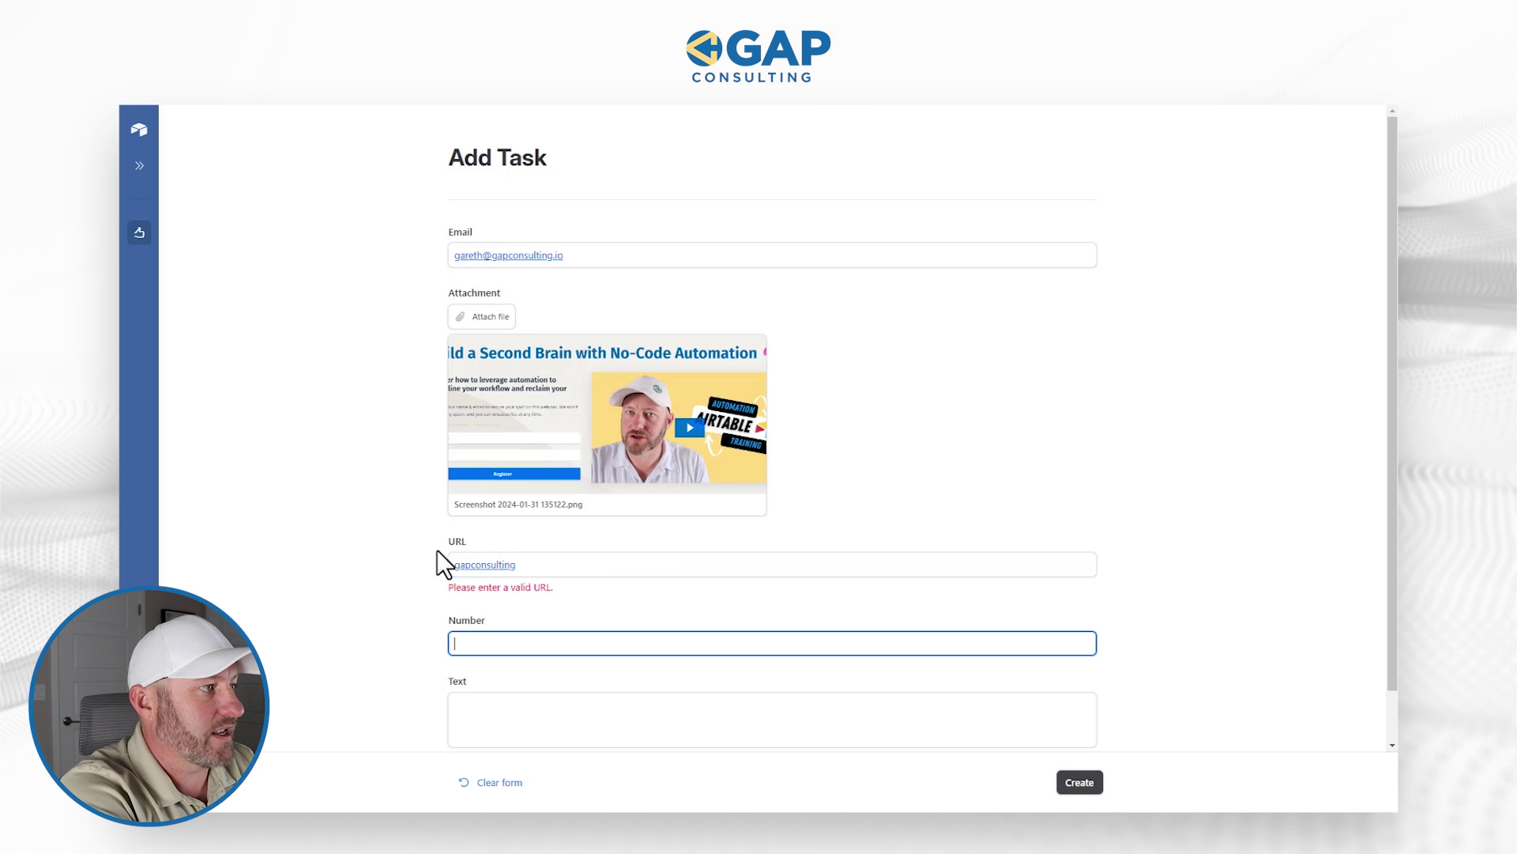
double_click(566, 567)
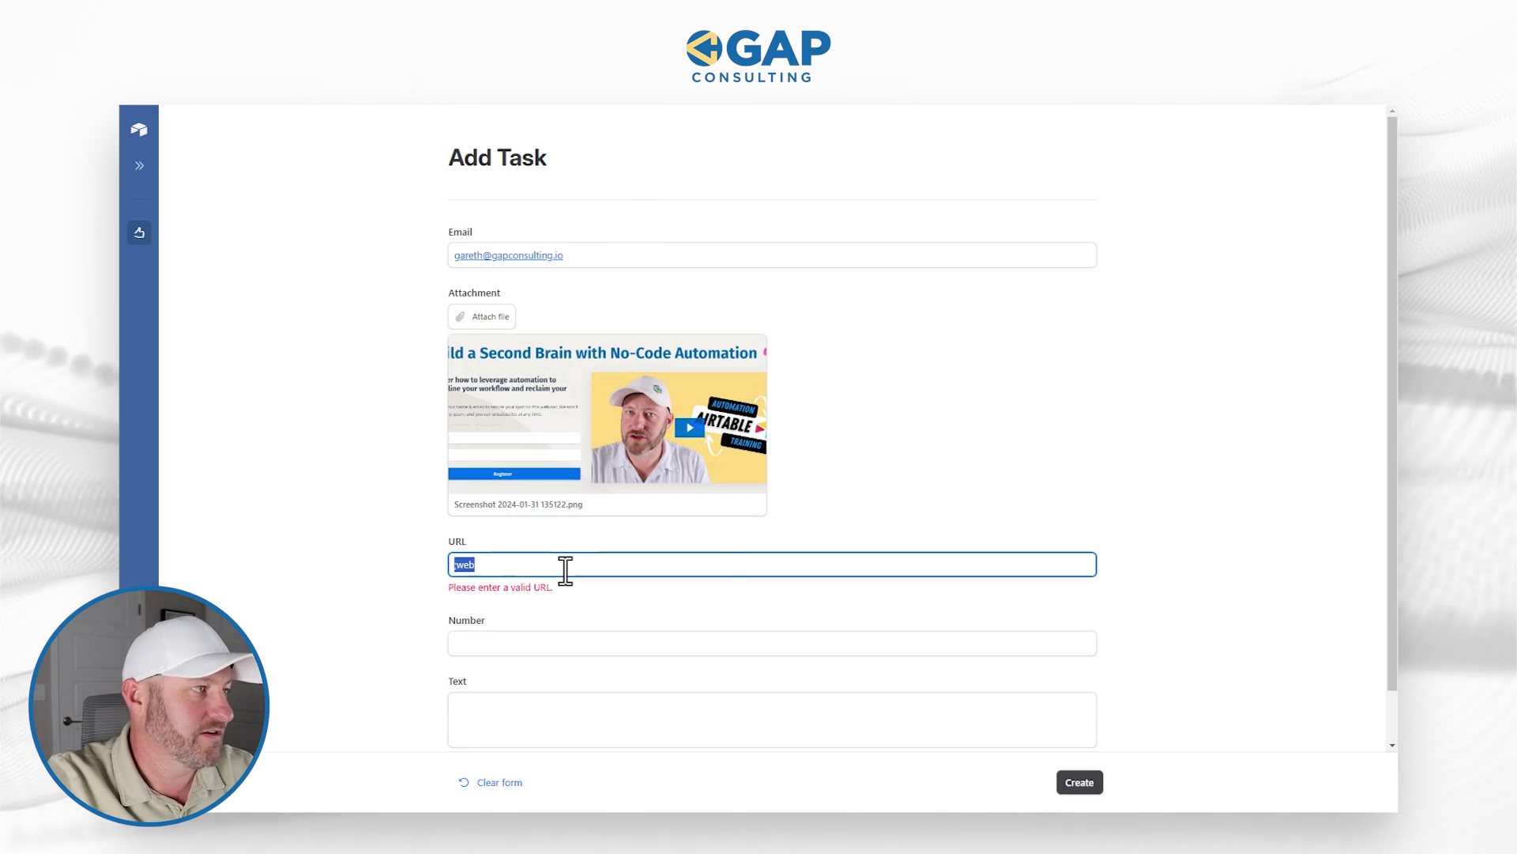
key("ctrl+z")
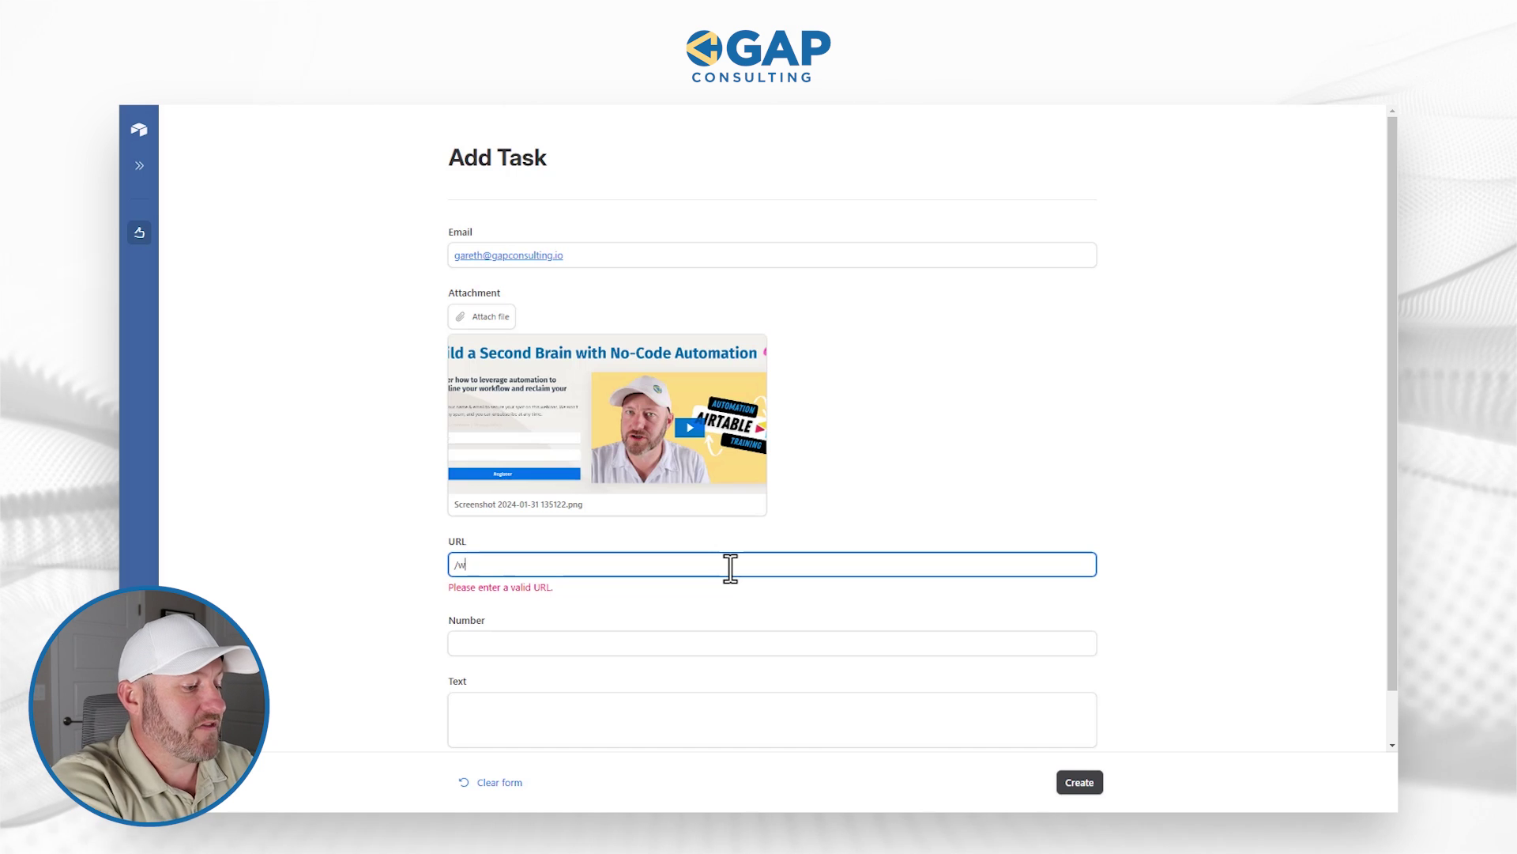
key("BackSpace")
key("BackSpace")
type("https://gapconsulting.io")
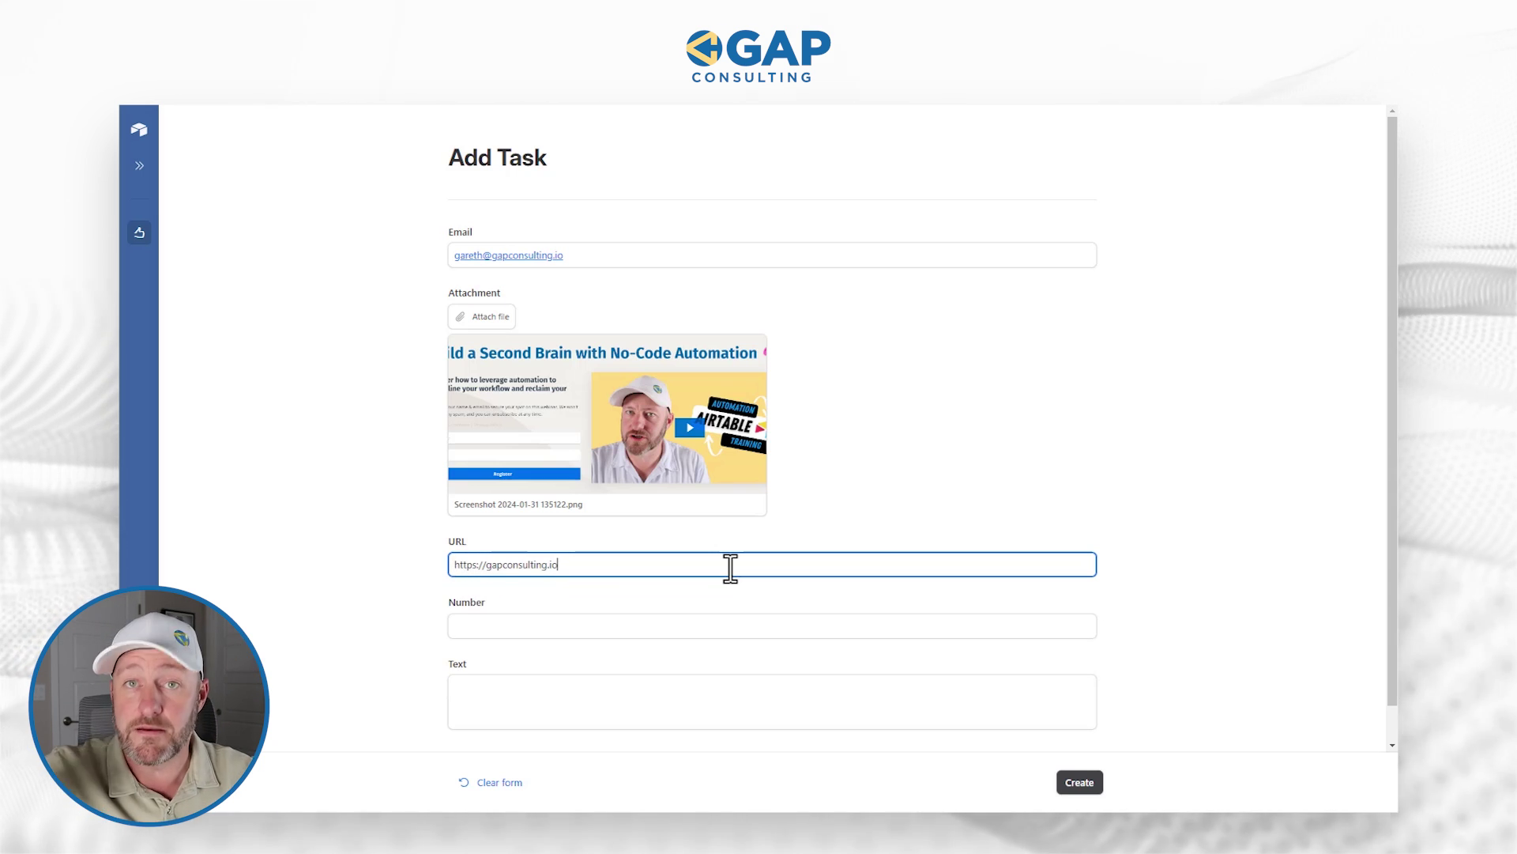
left_click(725, 618)
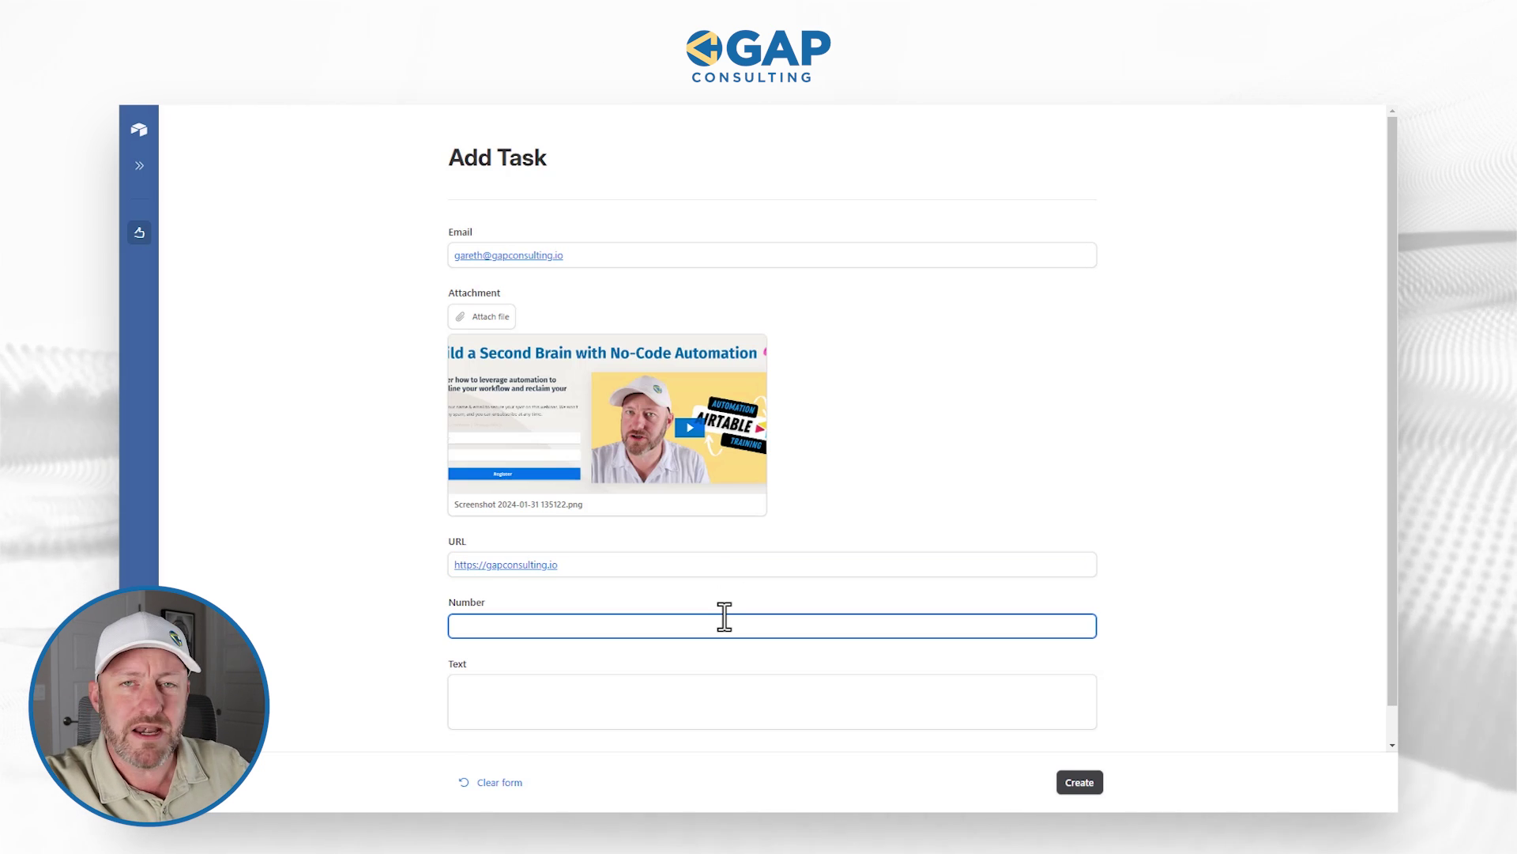
Step: Enter 500 in Number, see the over-100 error, trim it to 50, and leave Text empty
type("500")
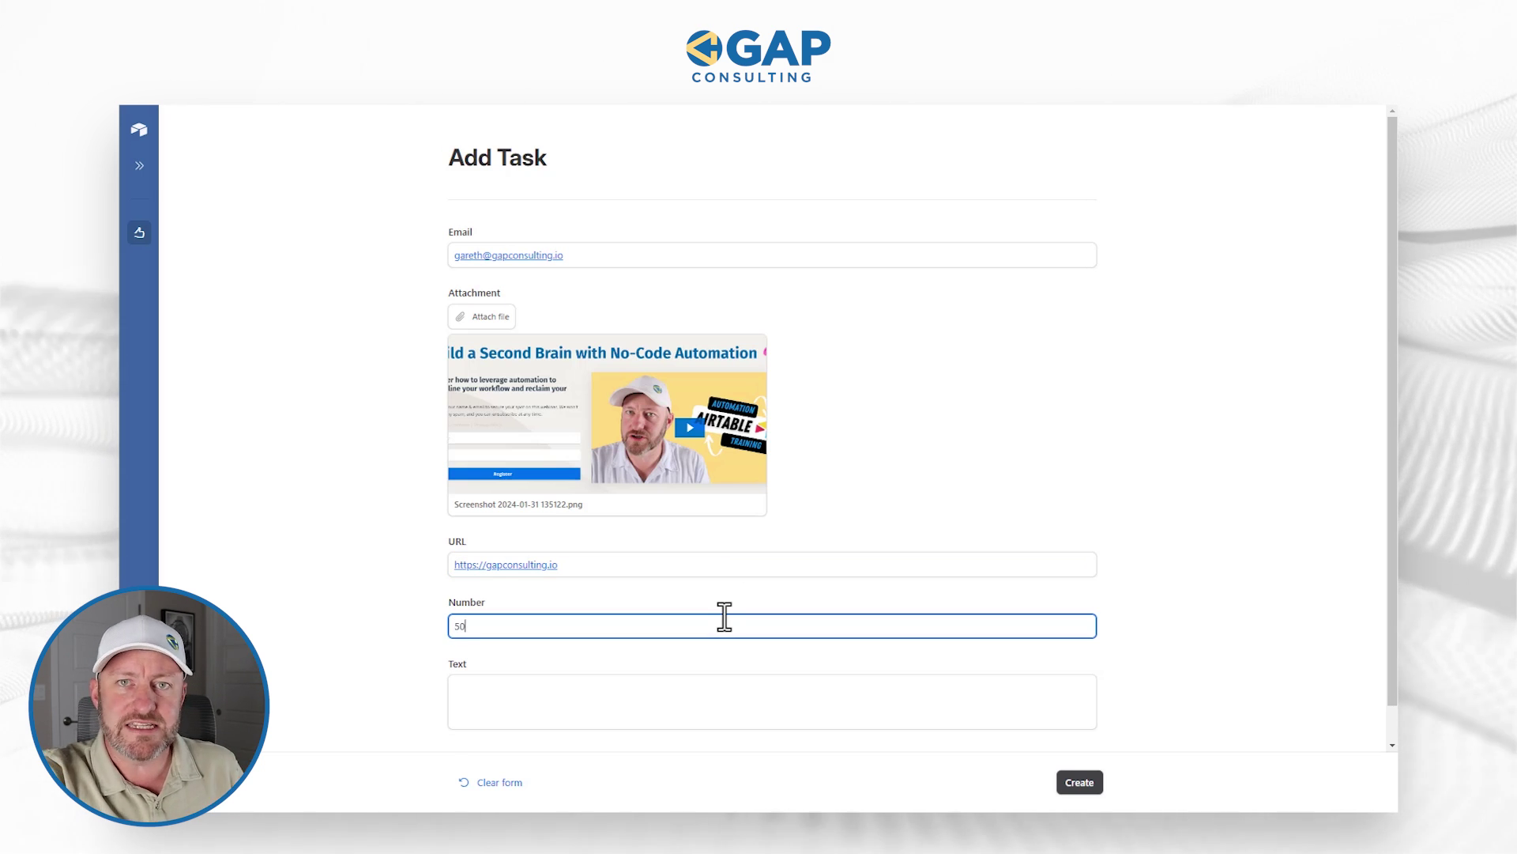
left_click(1148, 634)
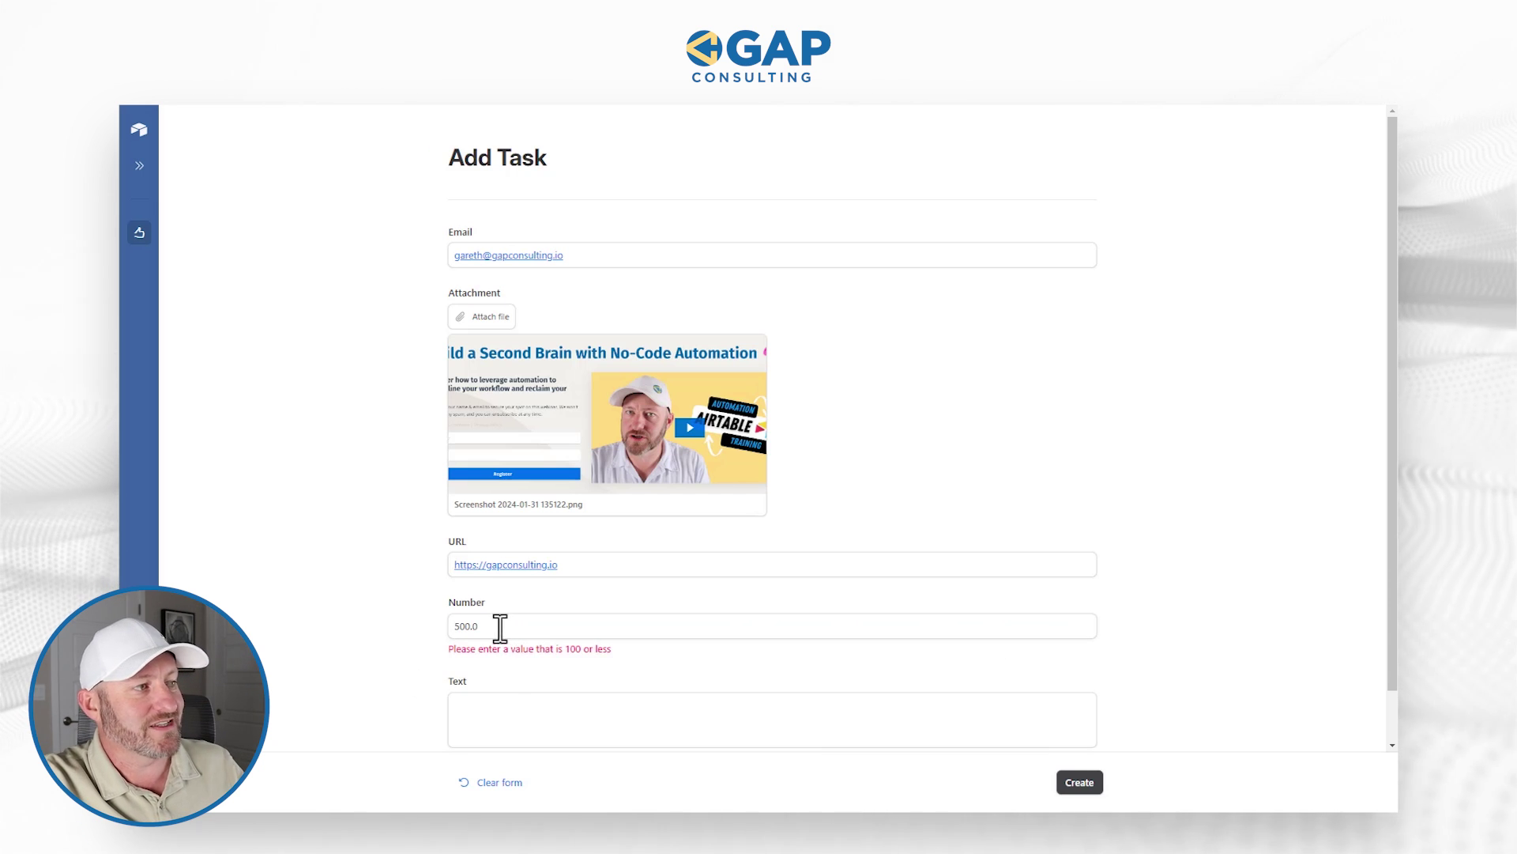
left_click_drag(500, 628, 468, 628)
key("BackSpace")
left_click(331, 652)
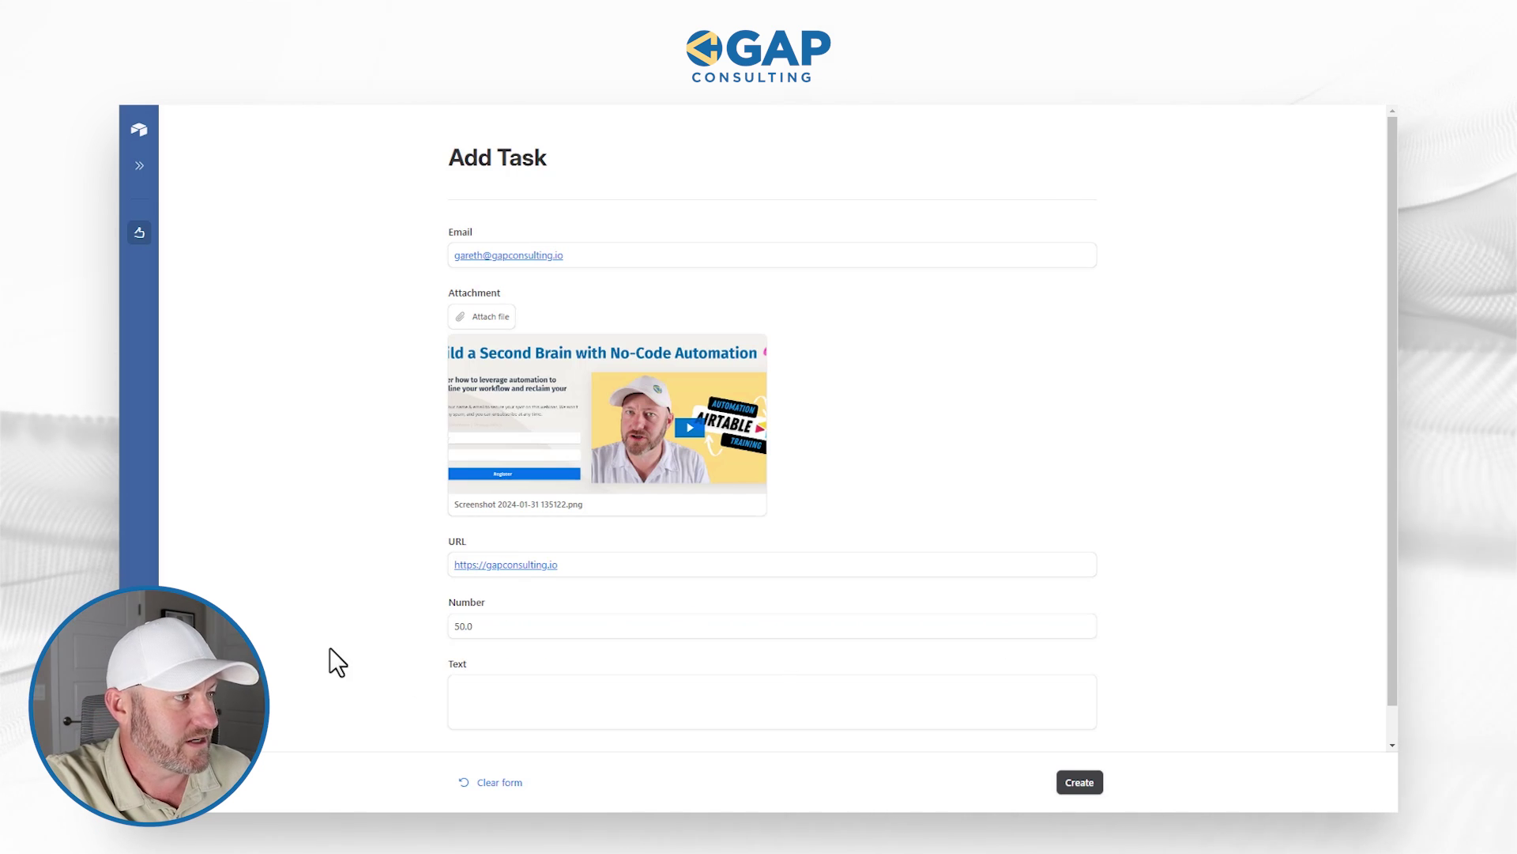
left_click(474, 715)
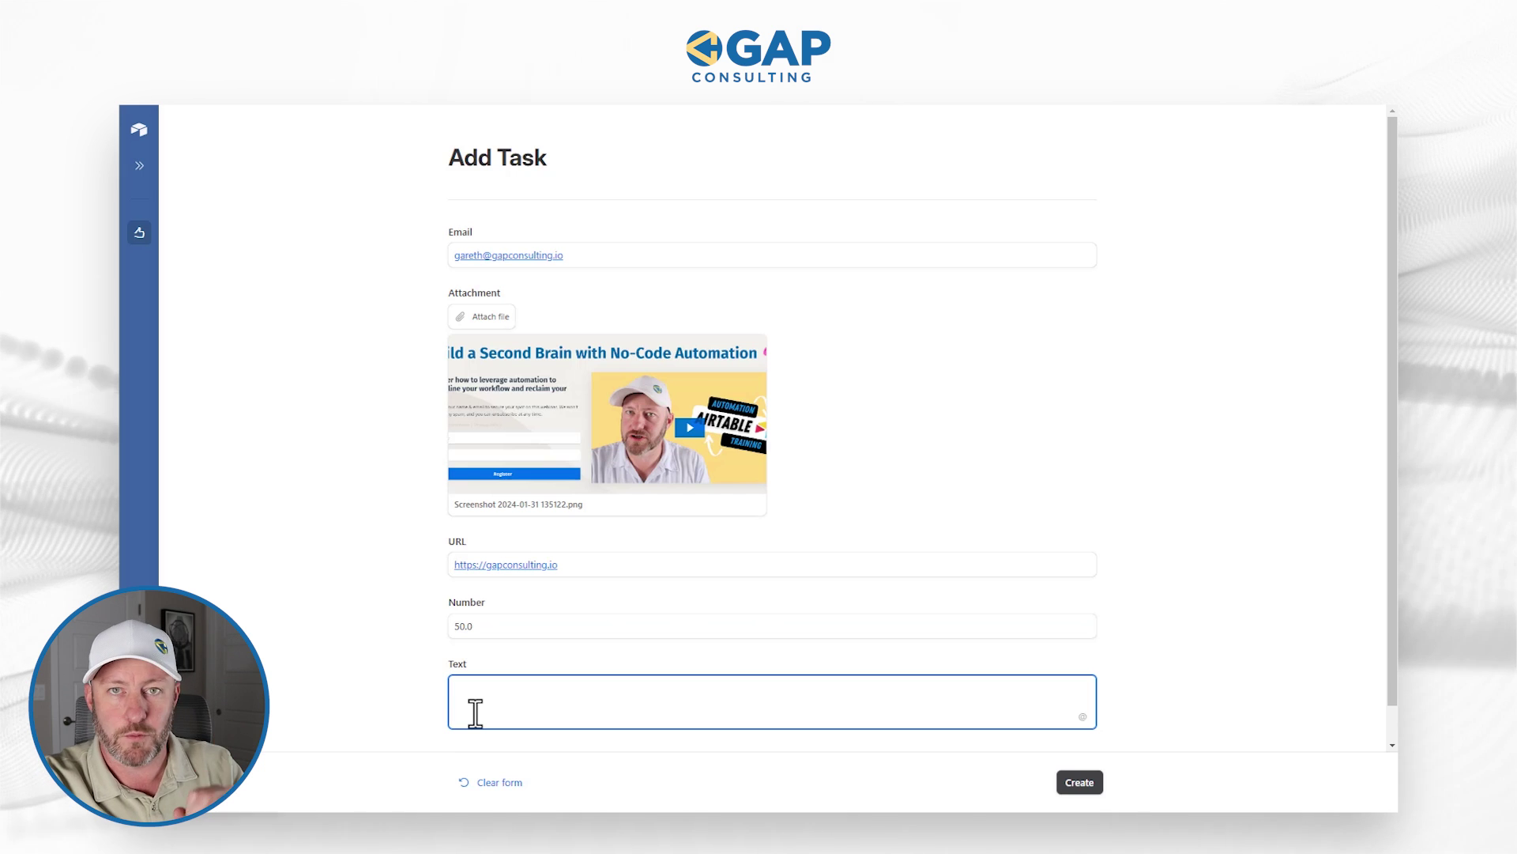
scroll(1141, 637, "down", 1)
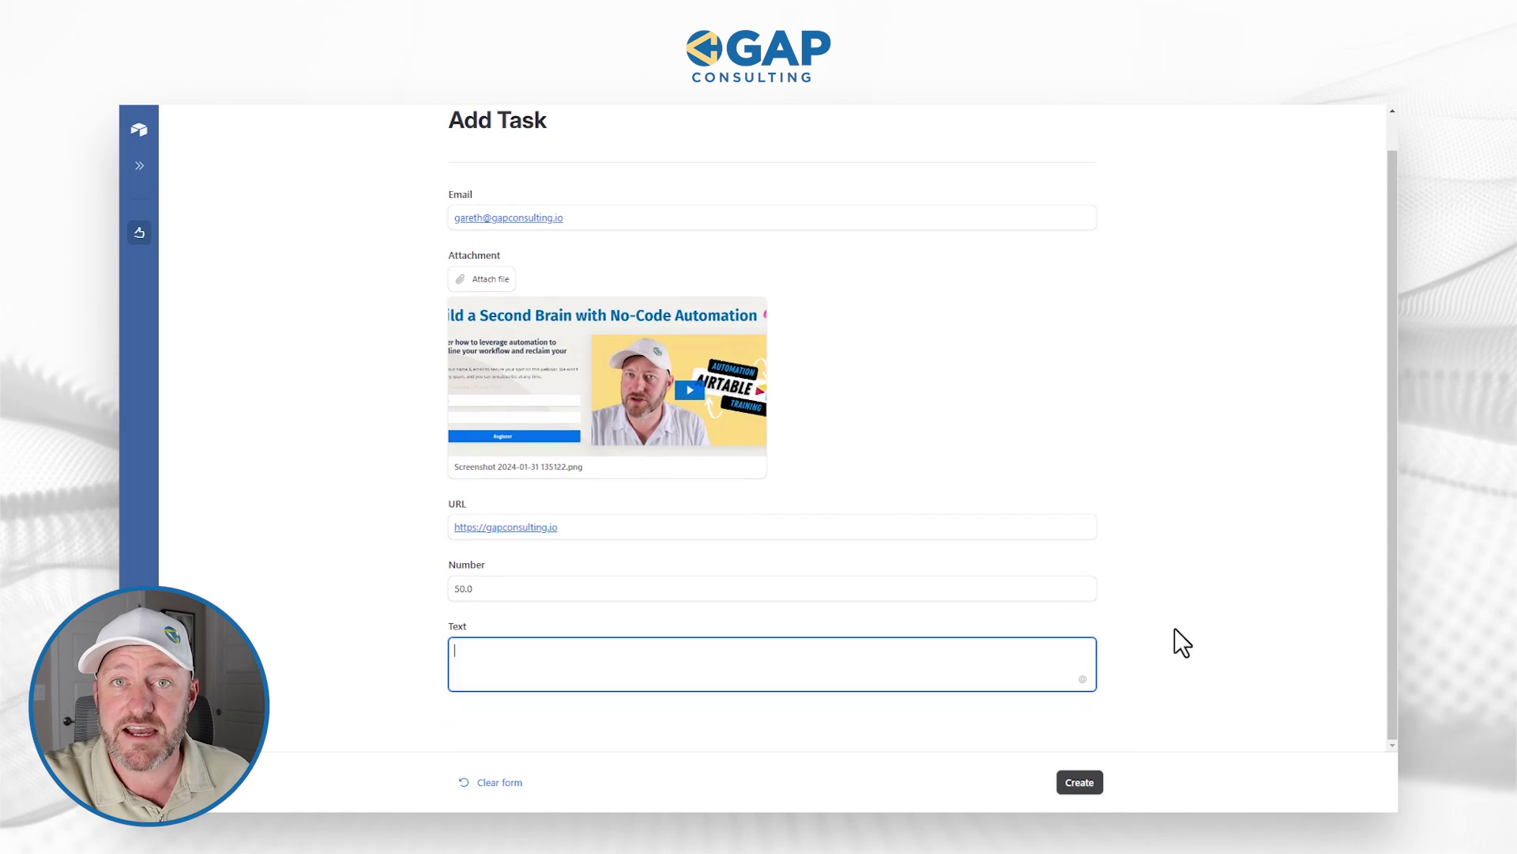
left_click(1138, 757)
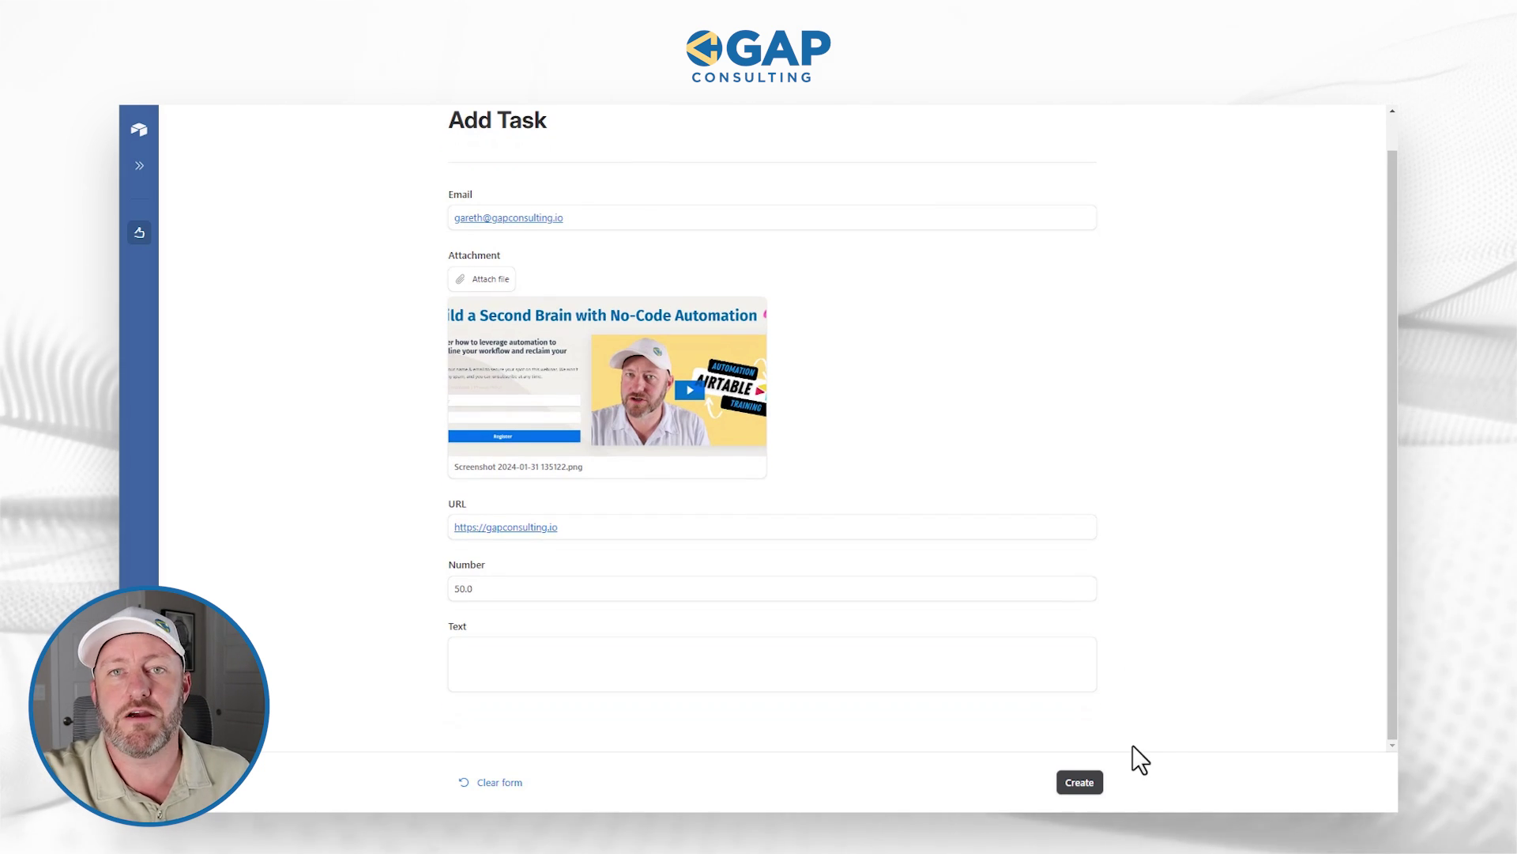
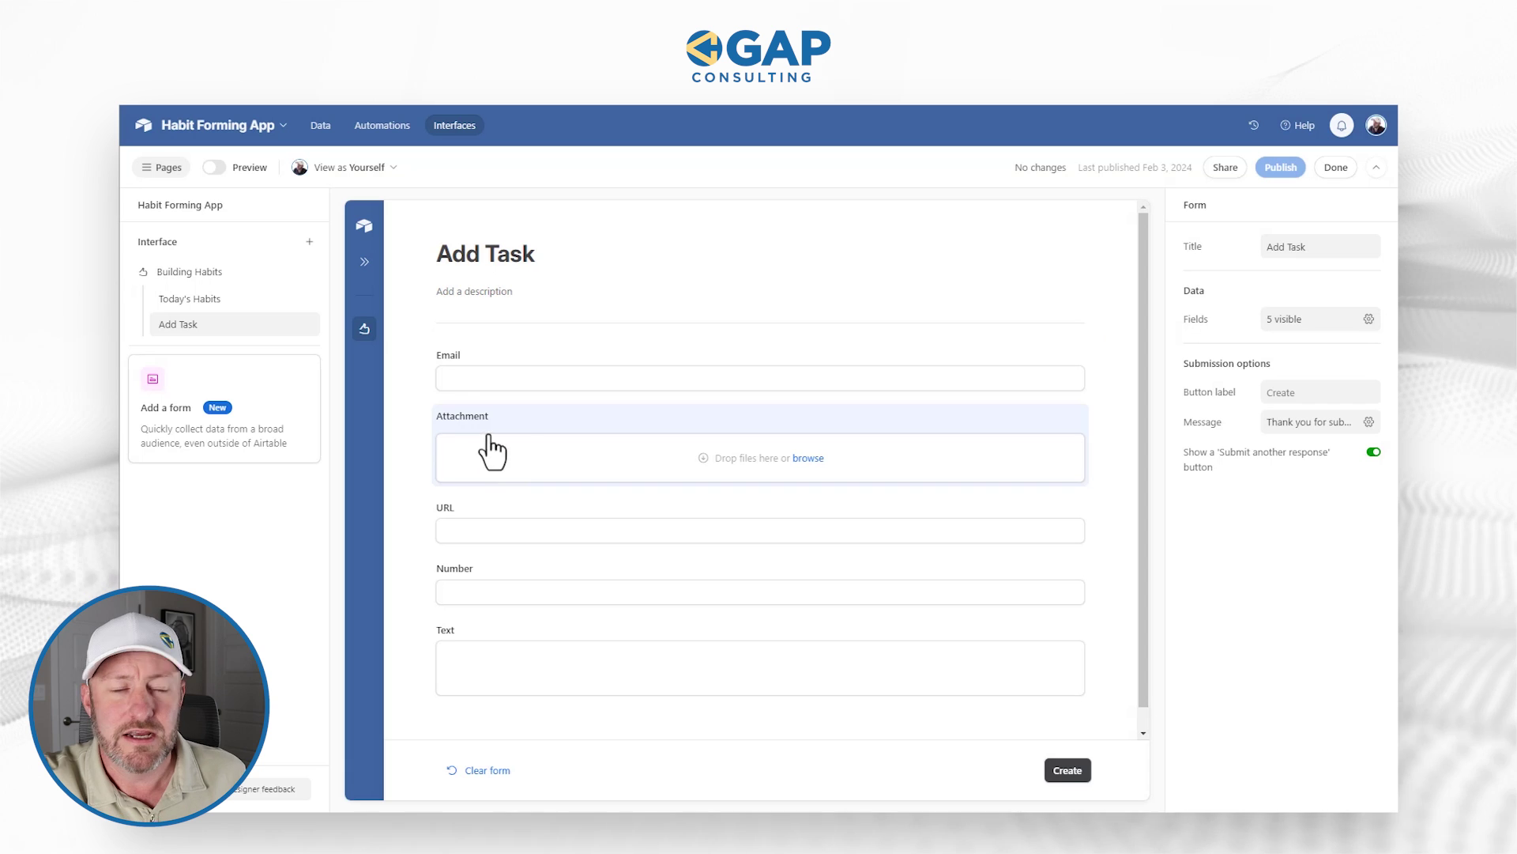
Step: Show the Attachment field only when Email is not empty, then bring up publishing
left_click(527, 427)
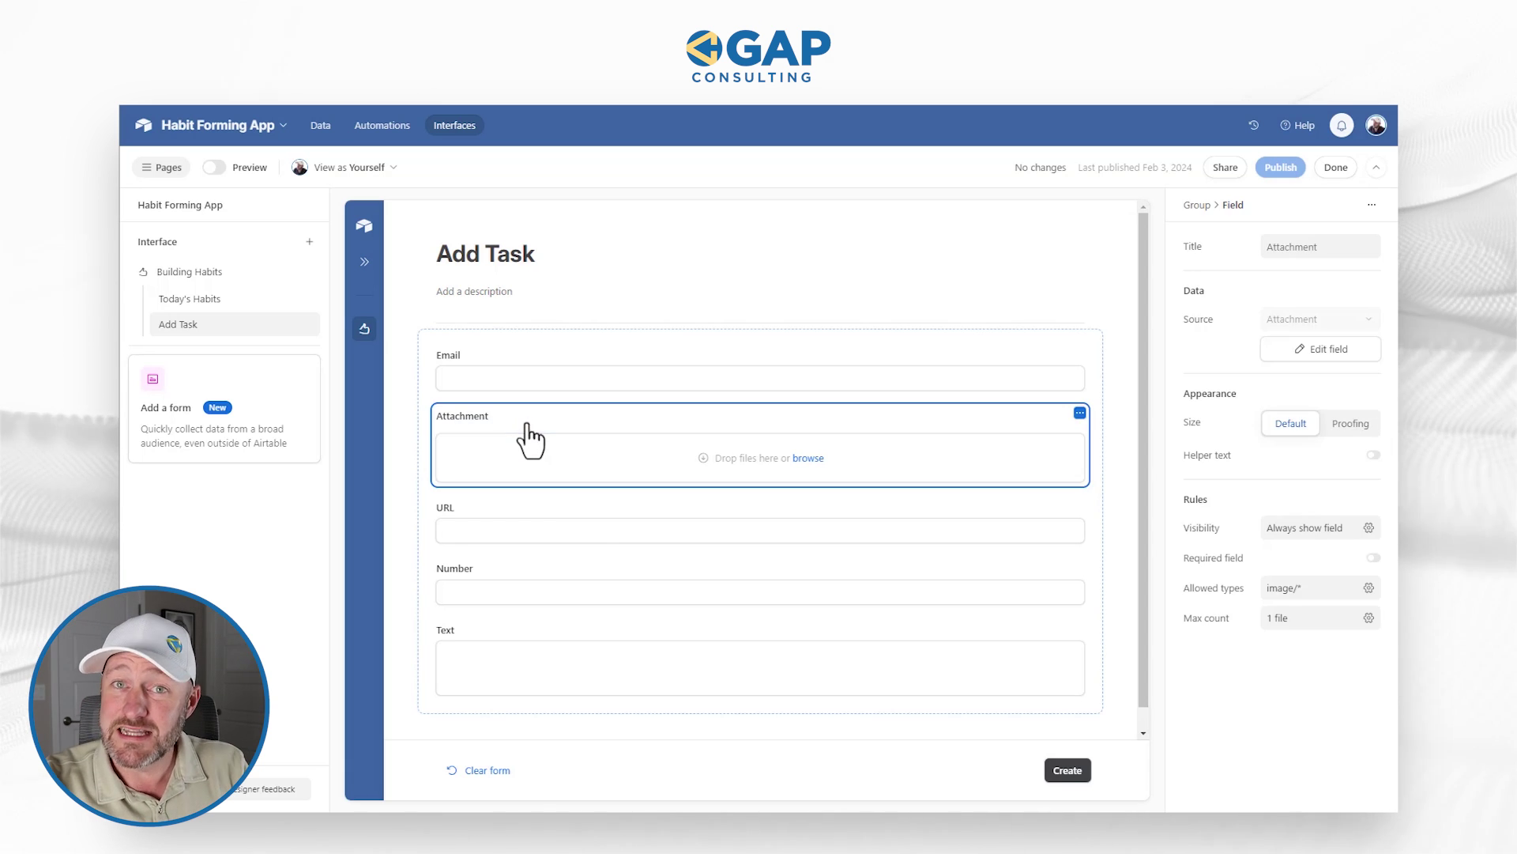
left_click(1291, 530)
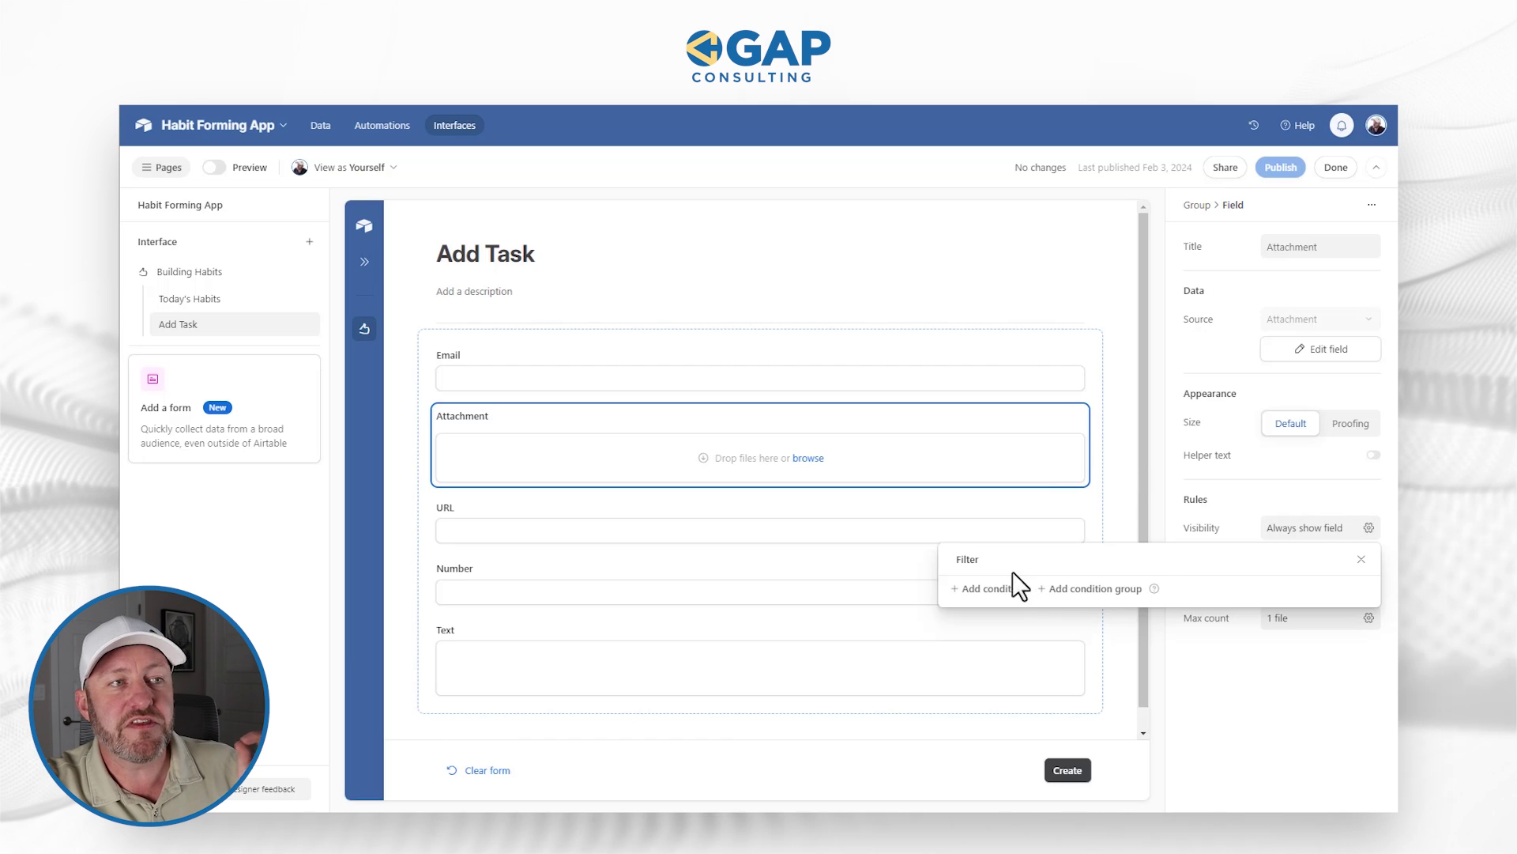
left_click(993, 589)
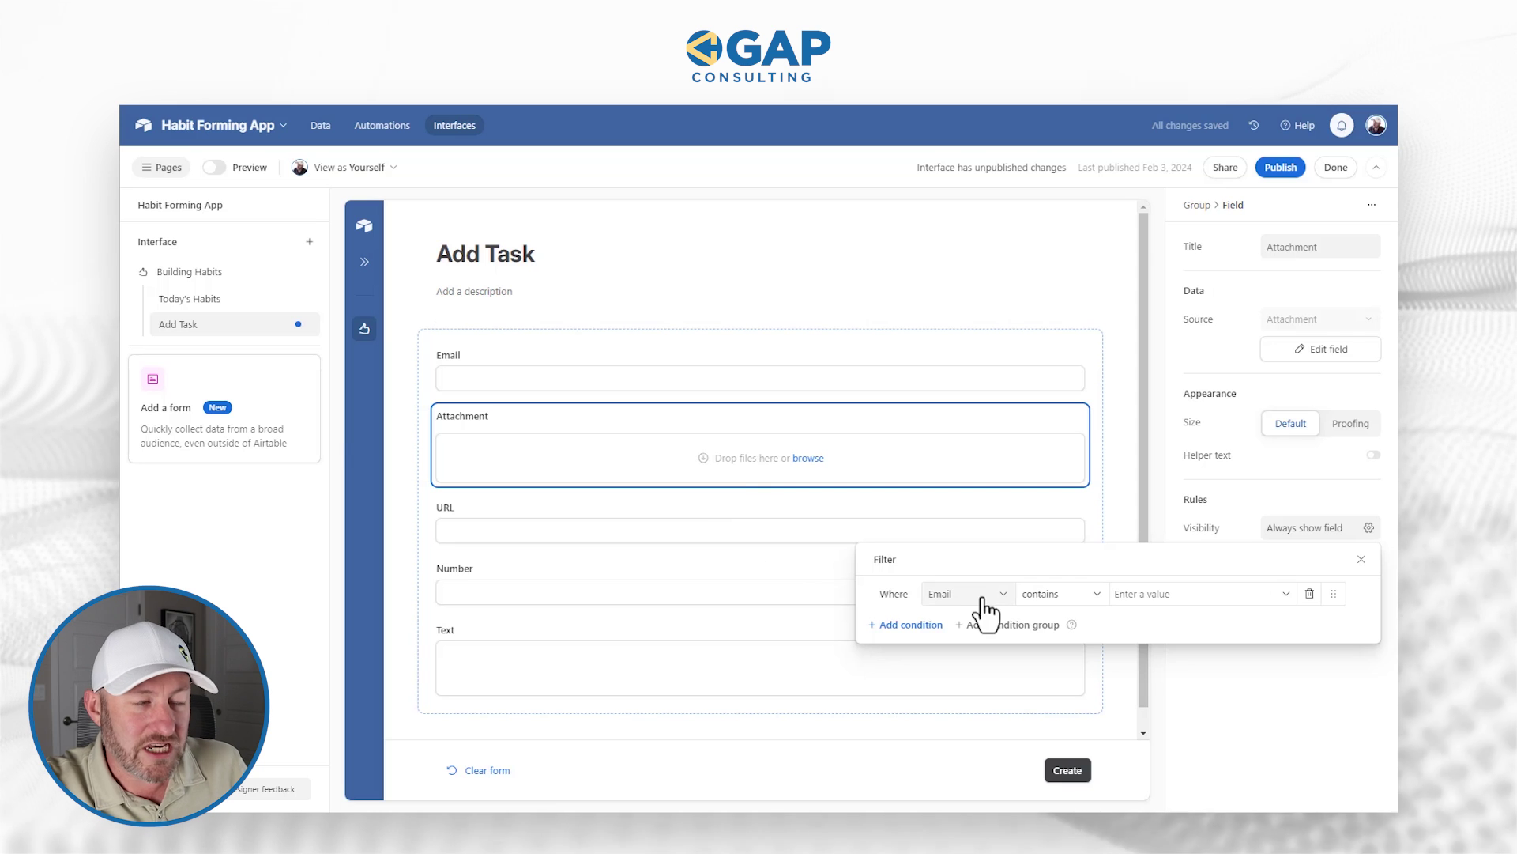
left_click(1097, 597)
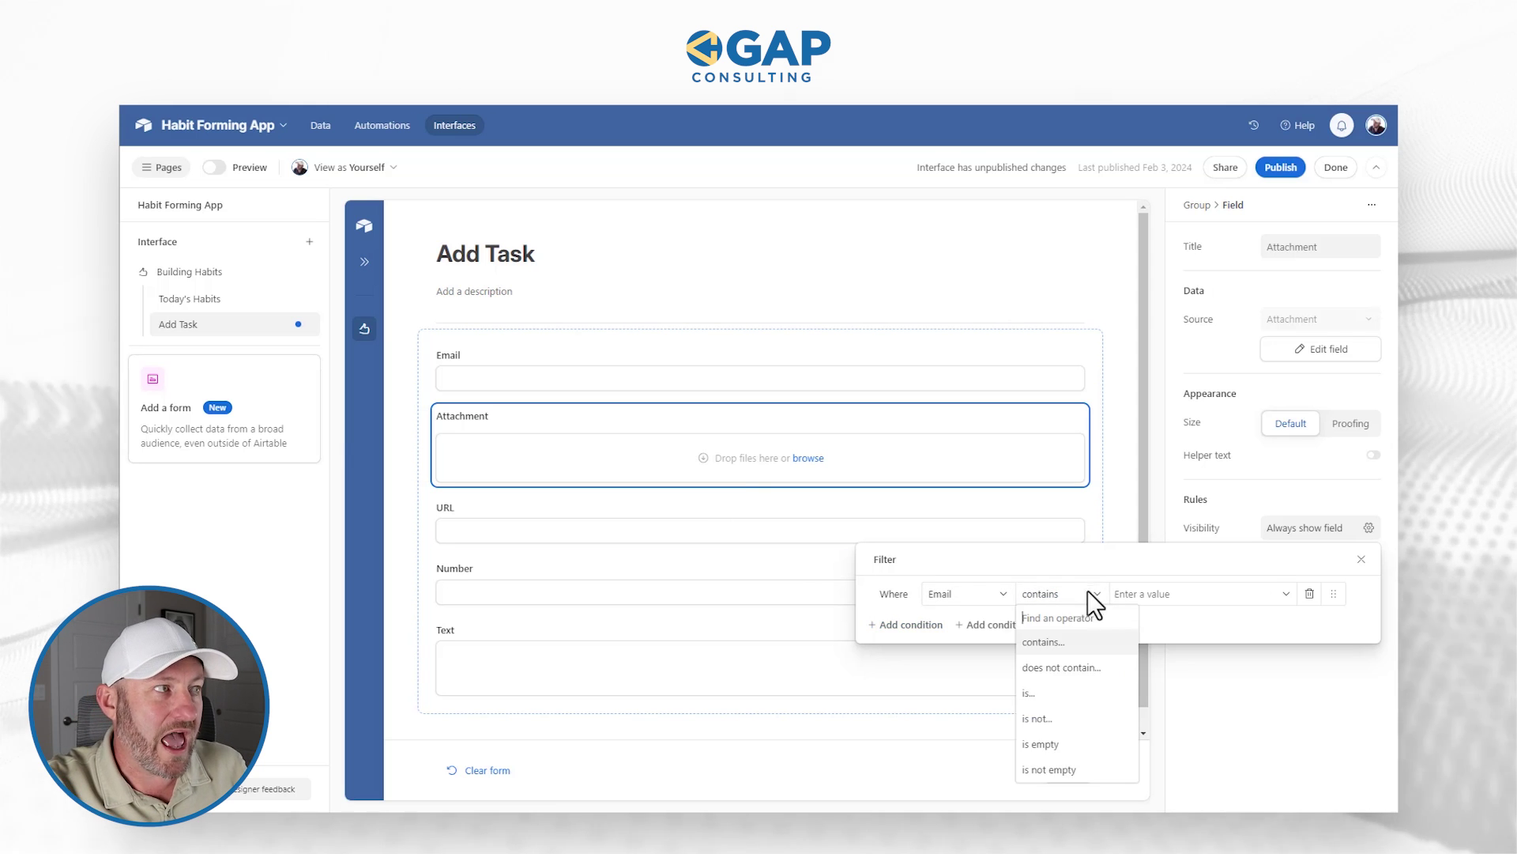
left_click(1065, 782)
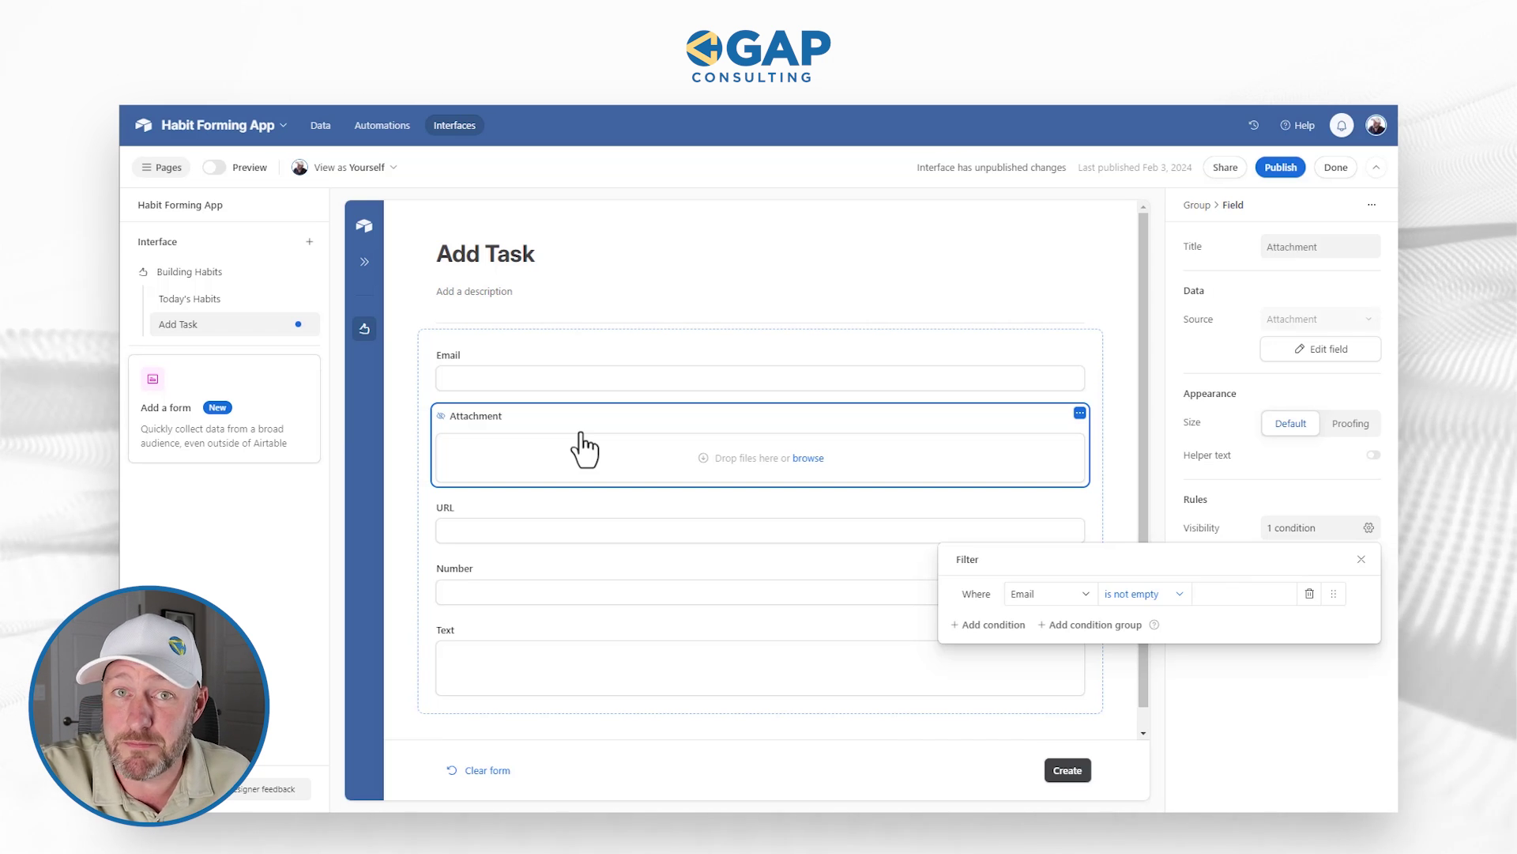
left_click(1274, 169)
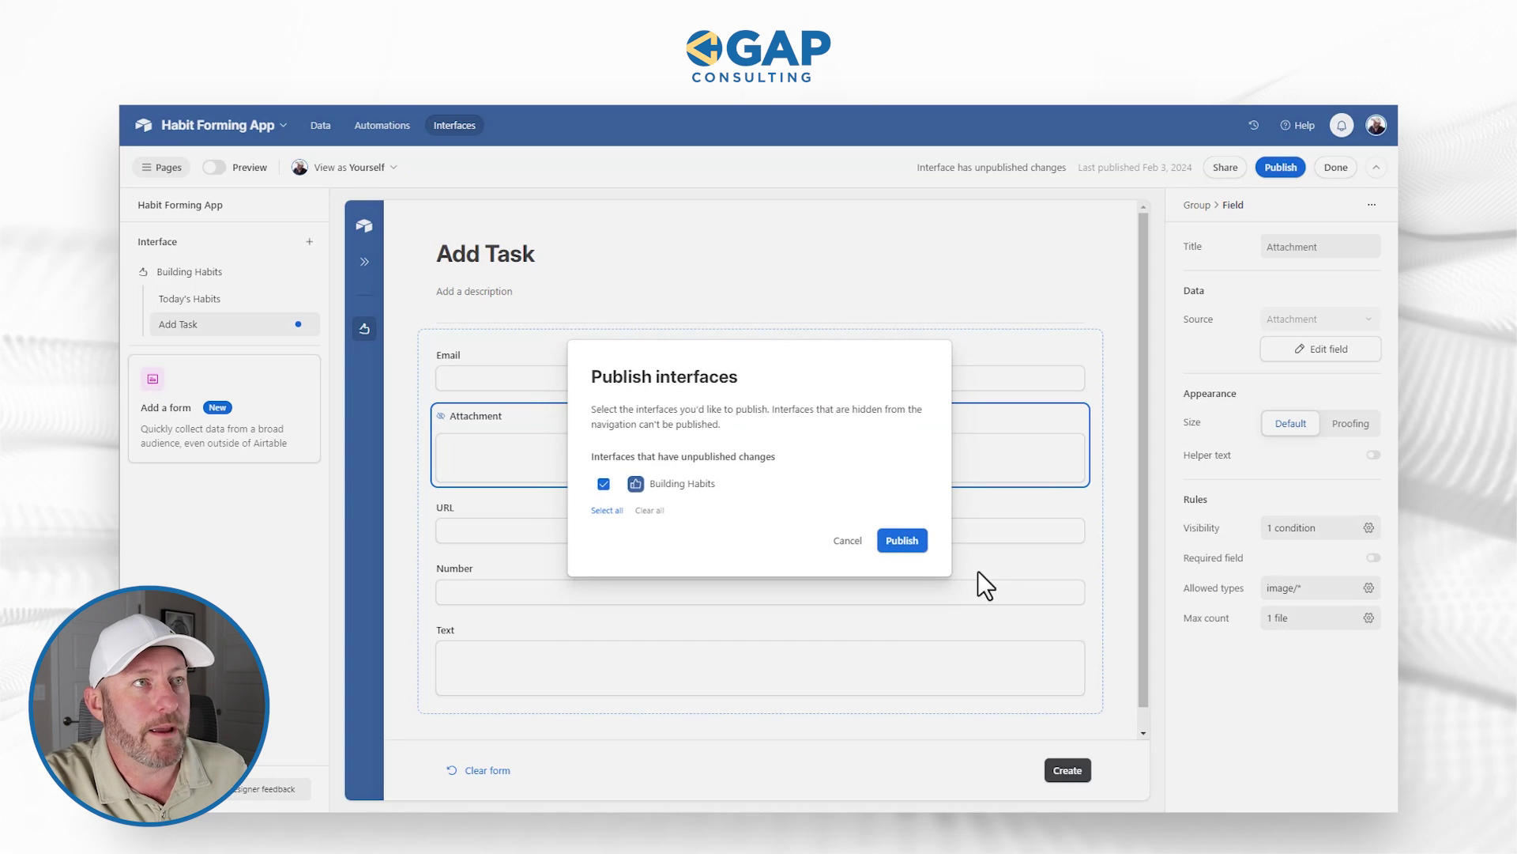
Step: Publish the Building Habits interface and enter a test email to confirm Attachment appears
left_click(901, 543)
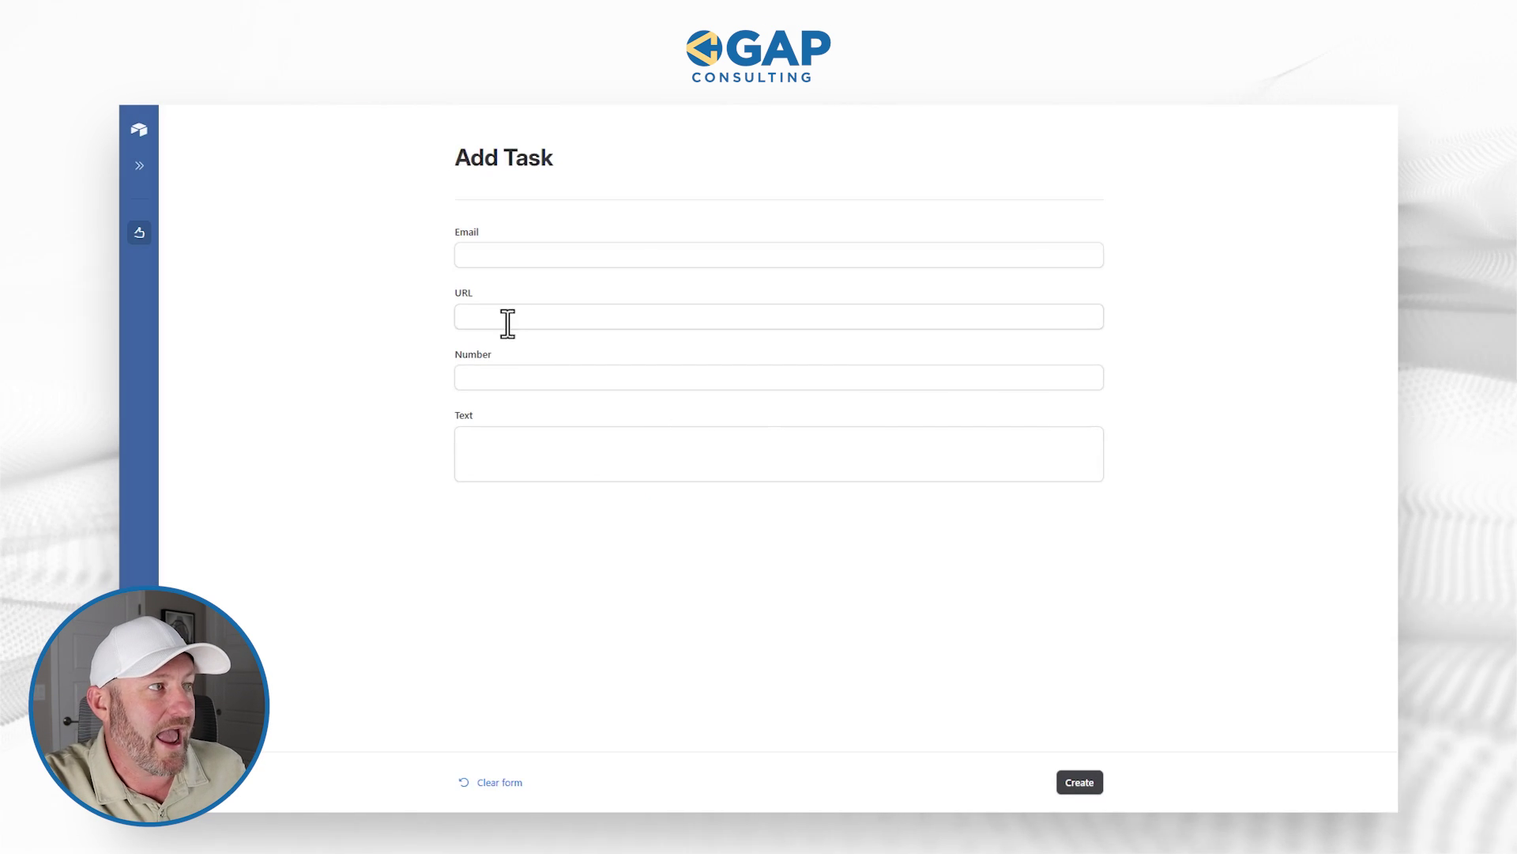
left_click(503, 261)
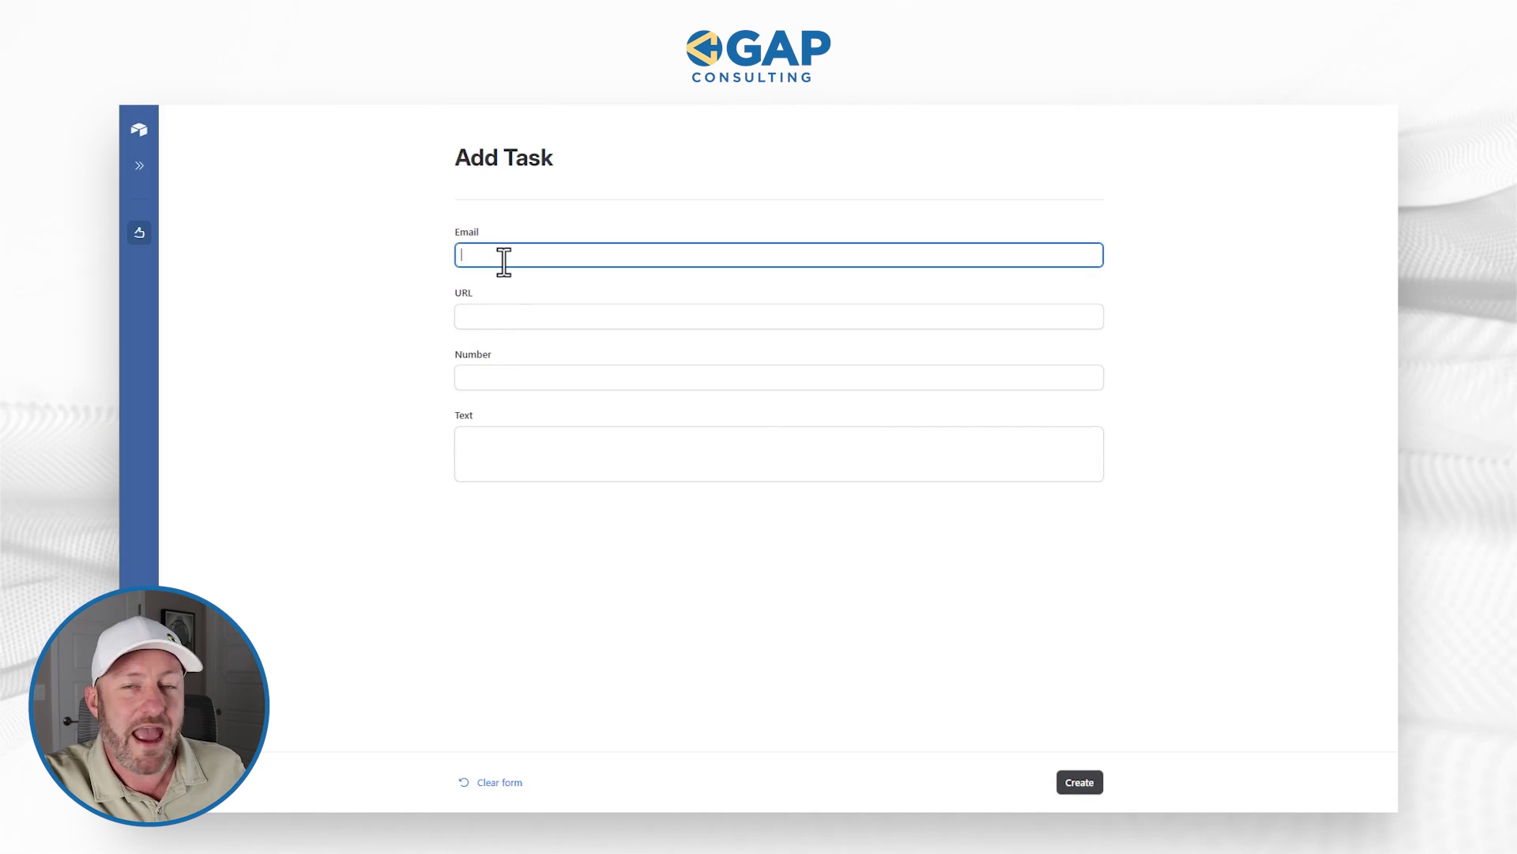
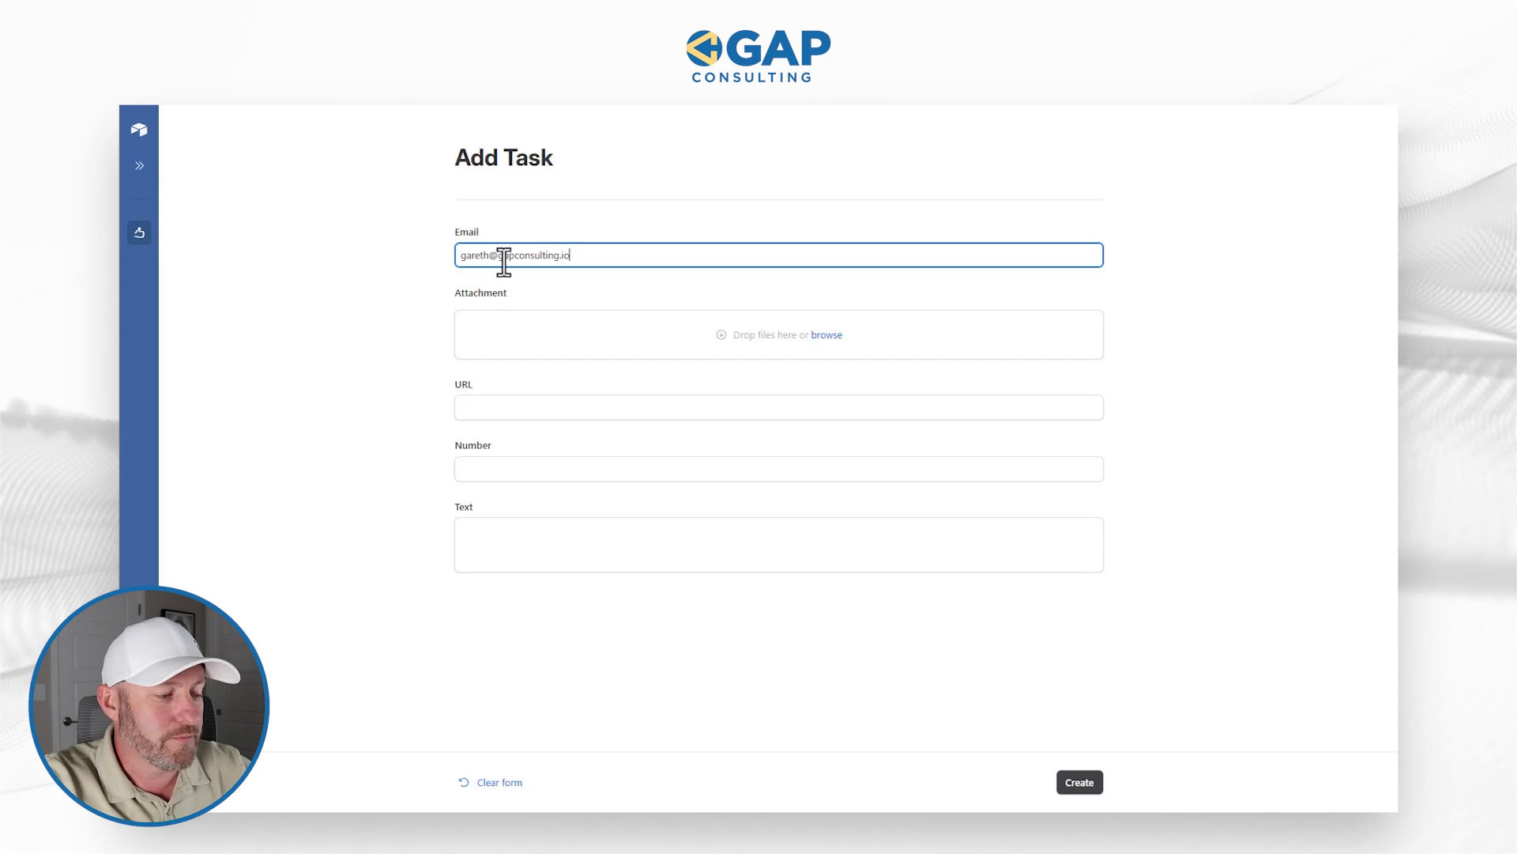
left_click(556, 297)
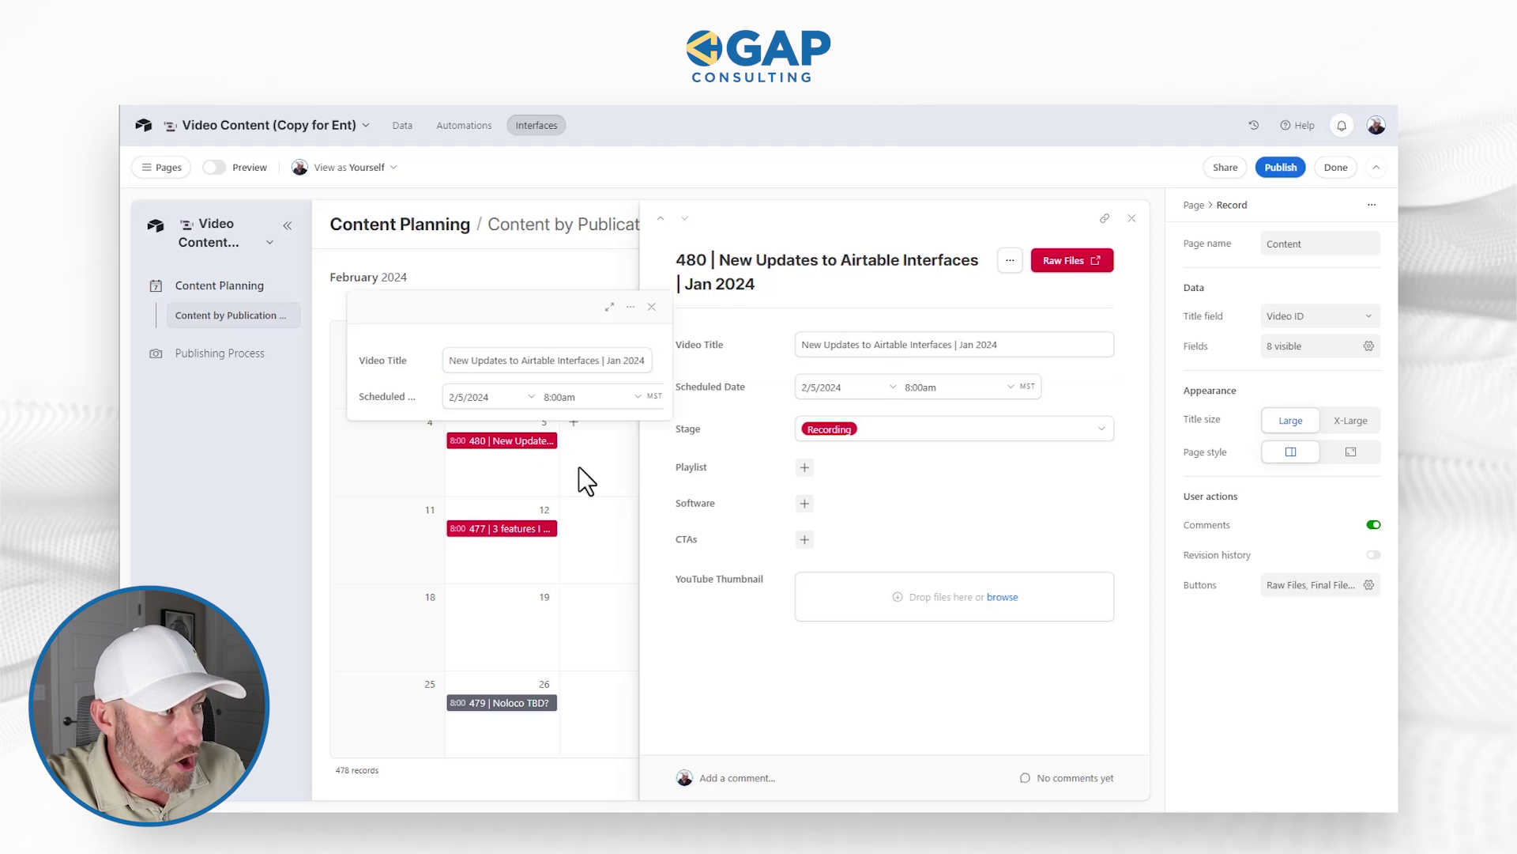
left_click(1133, 219)
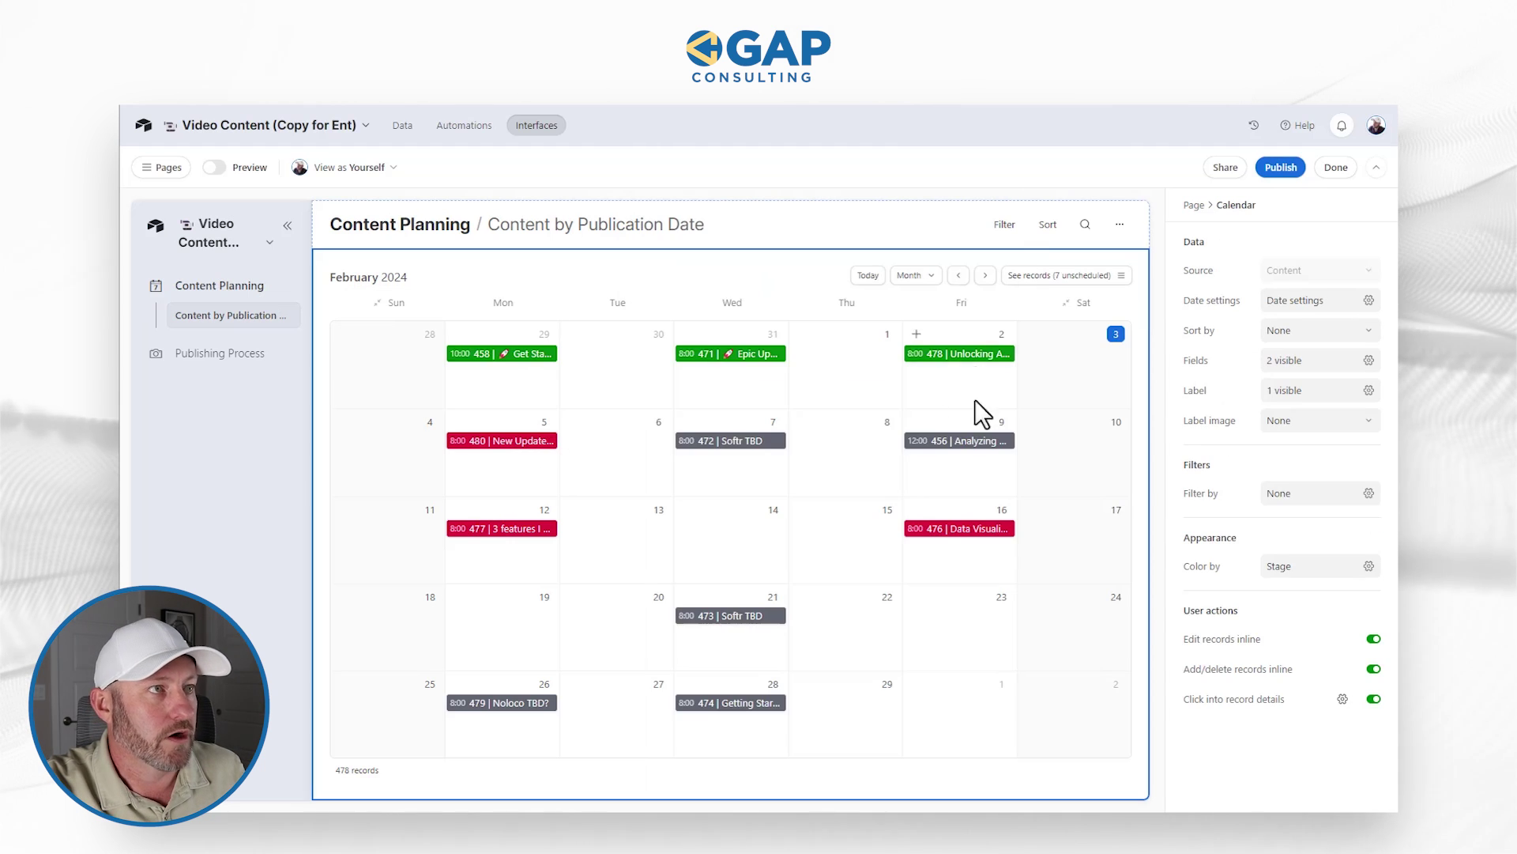
left_click(522, 448)
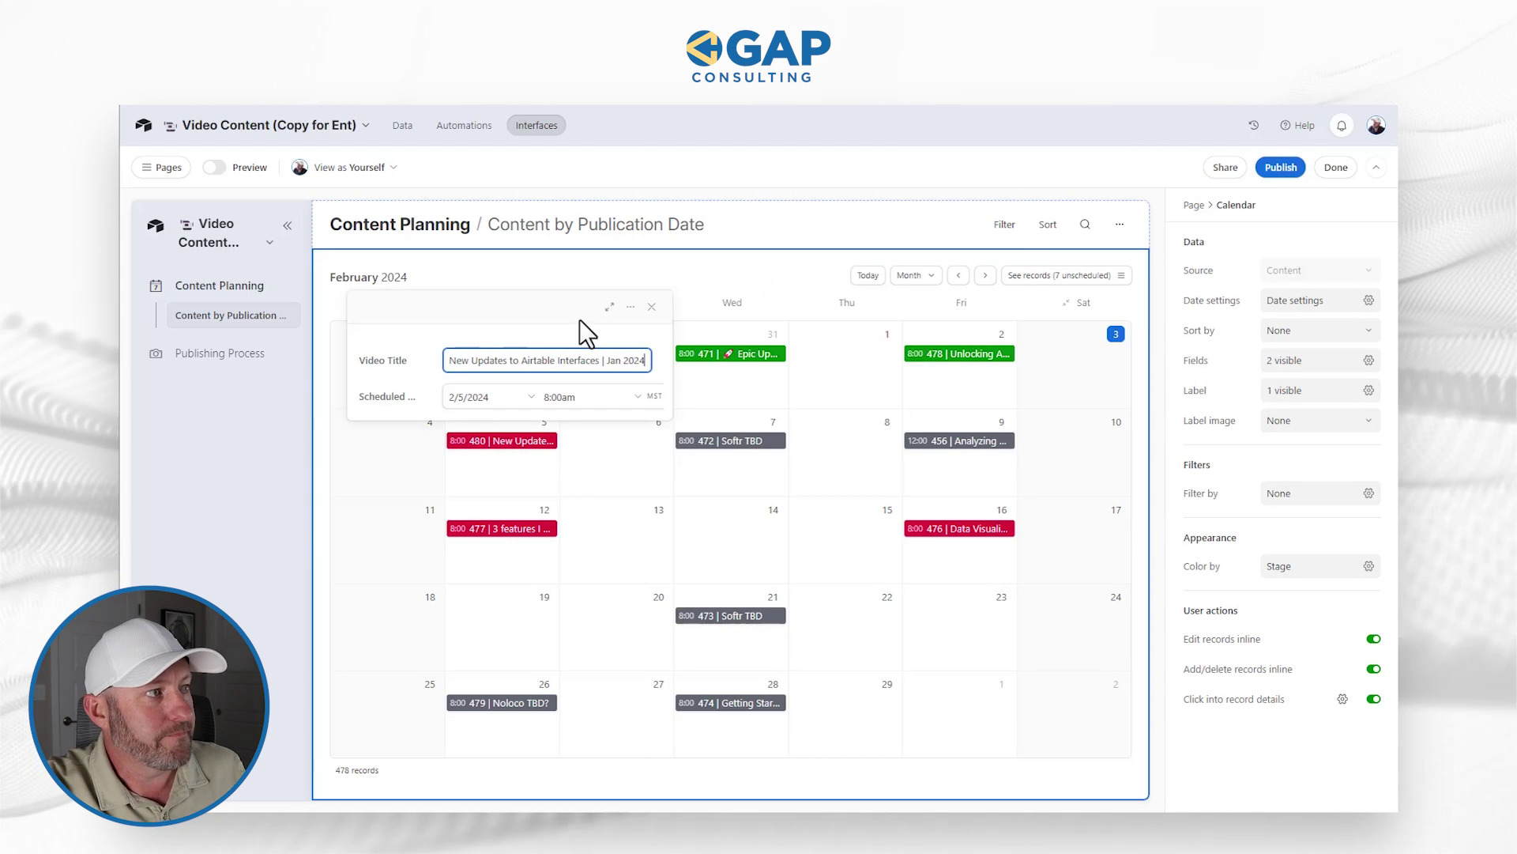
left_click(610, 306)
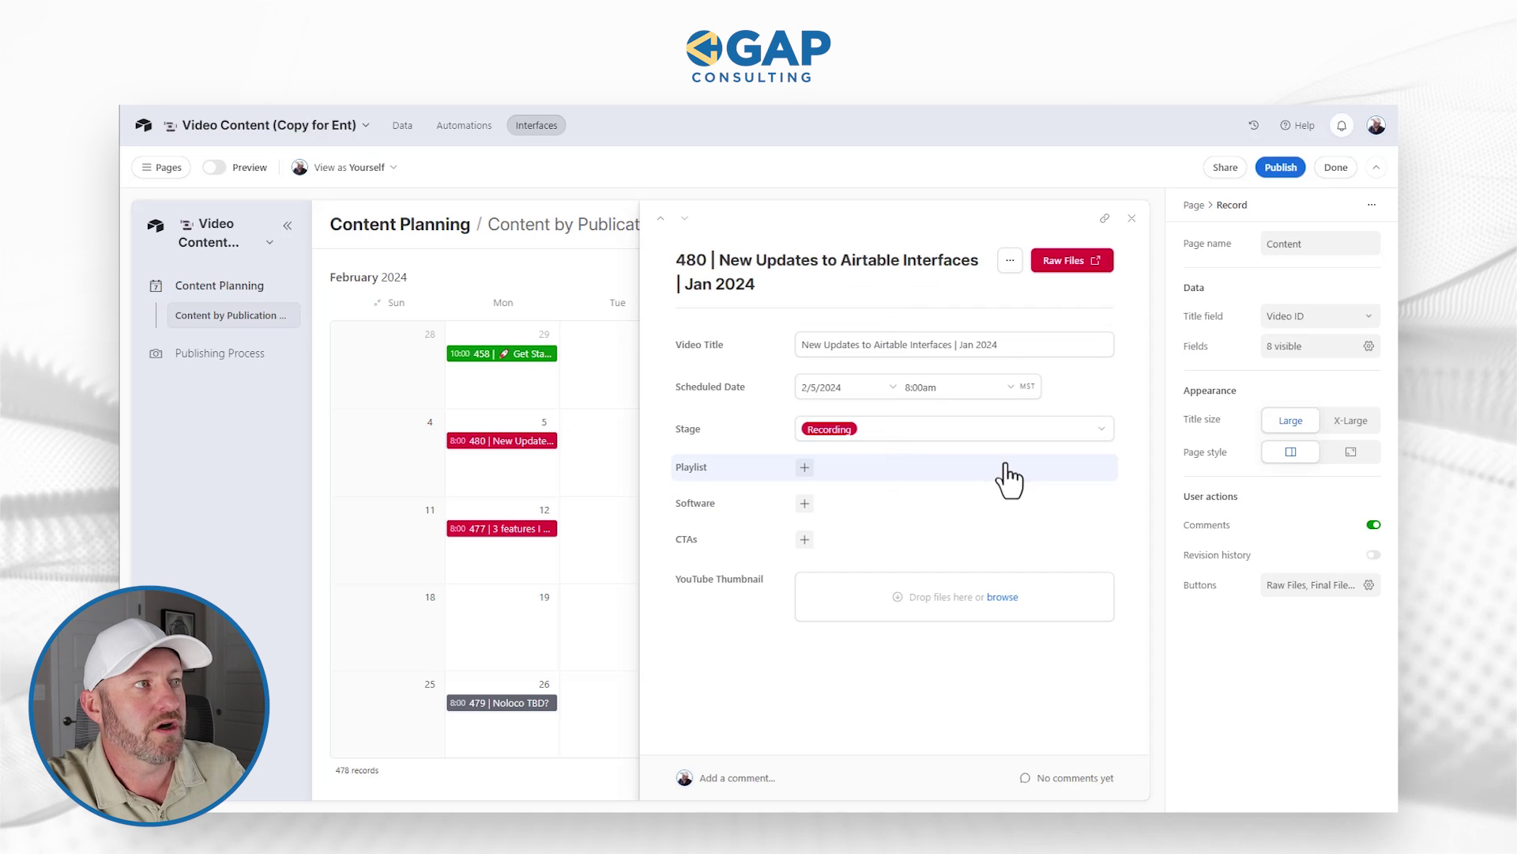
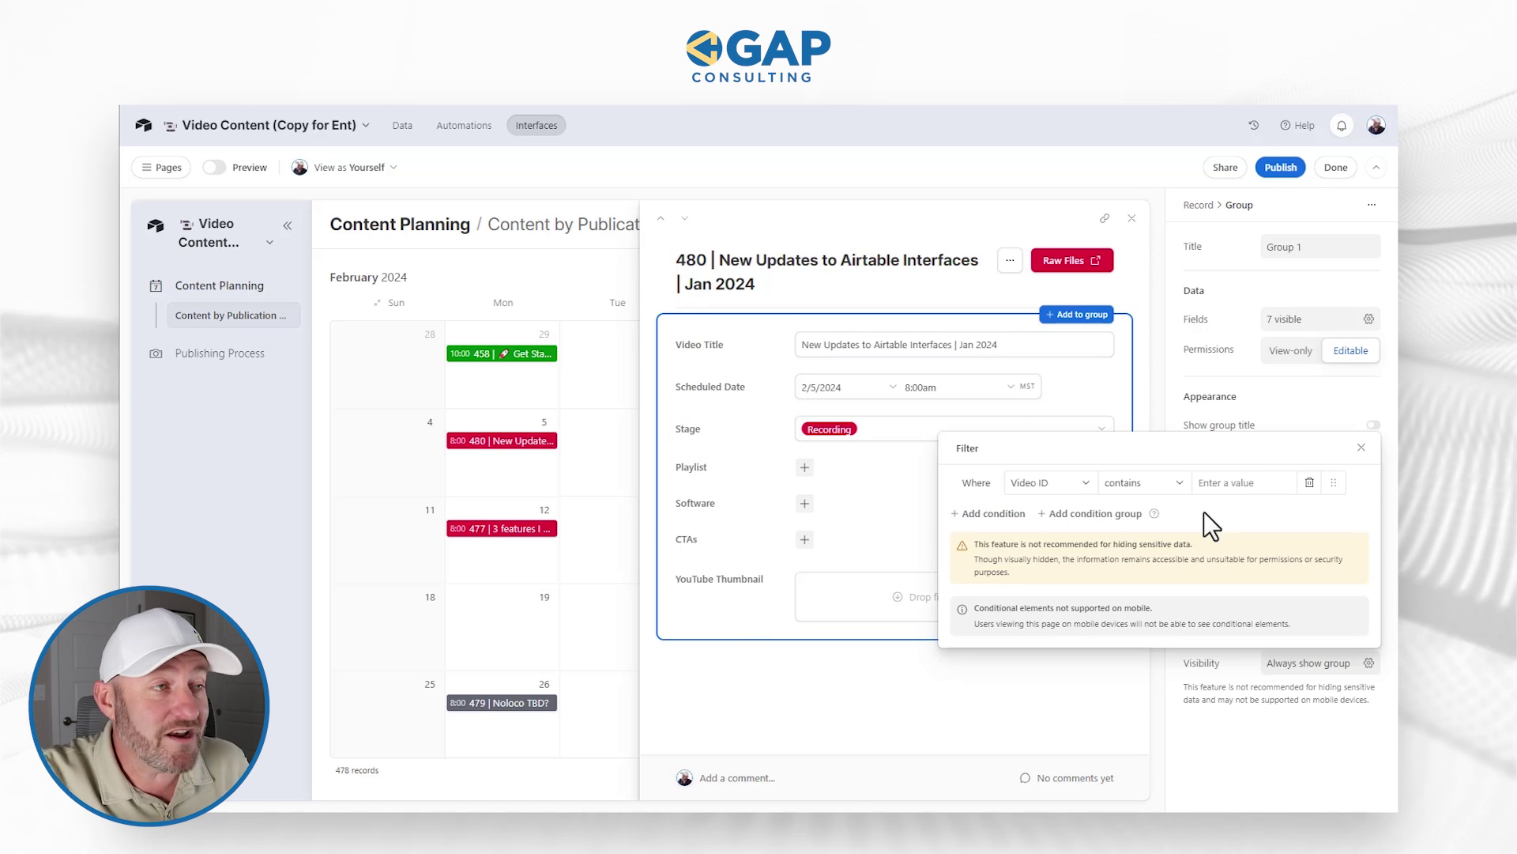
Step: Set the group's visibility condition to check Scheduled Date and view its date operators
left_click(1061, 486)
left_click(1068, 581)
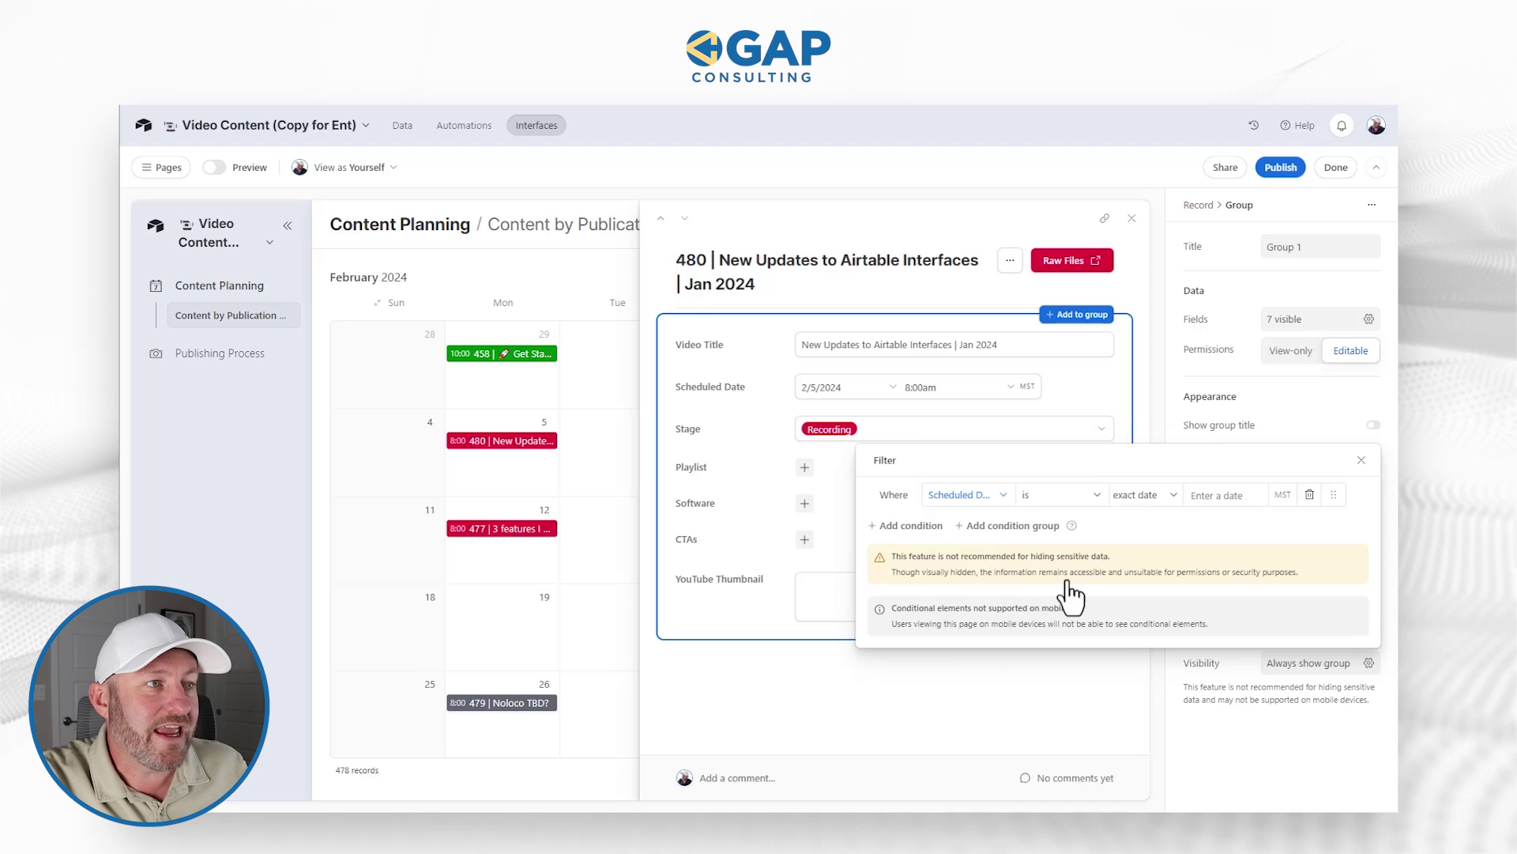
left_click(1057, 498)
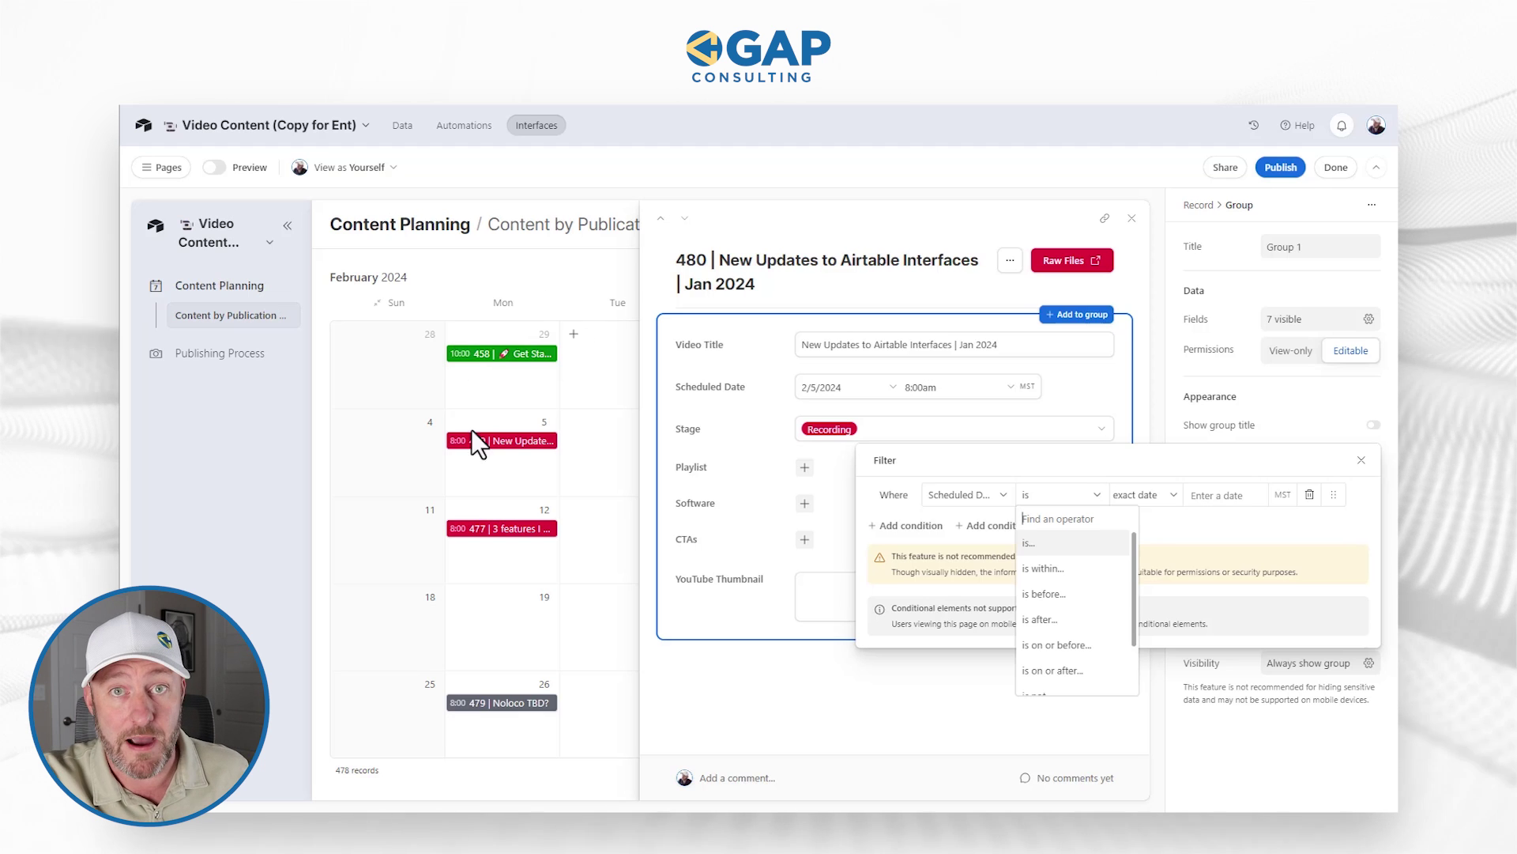
Step: Open the Playlist field's own visibility setting, currently set to always show
left_click(781, 695)
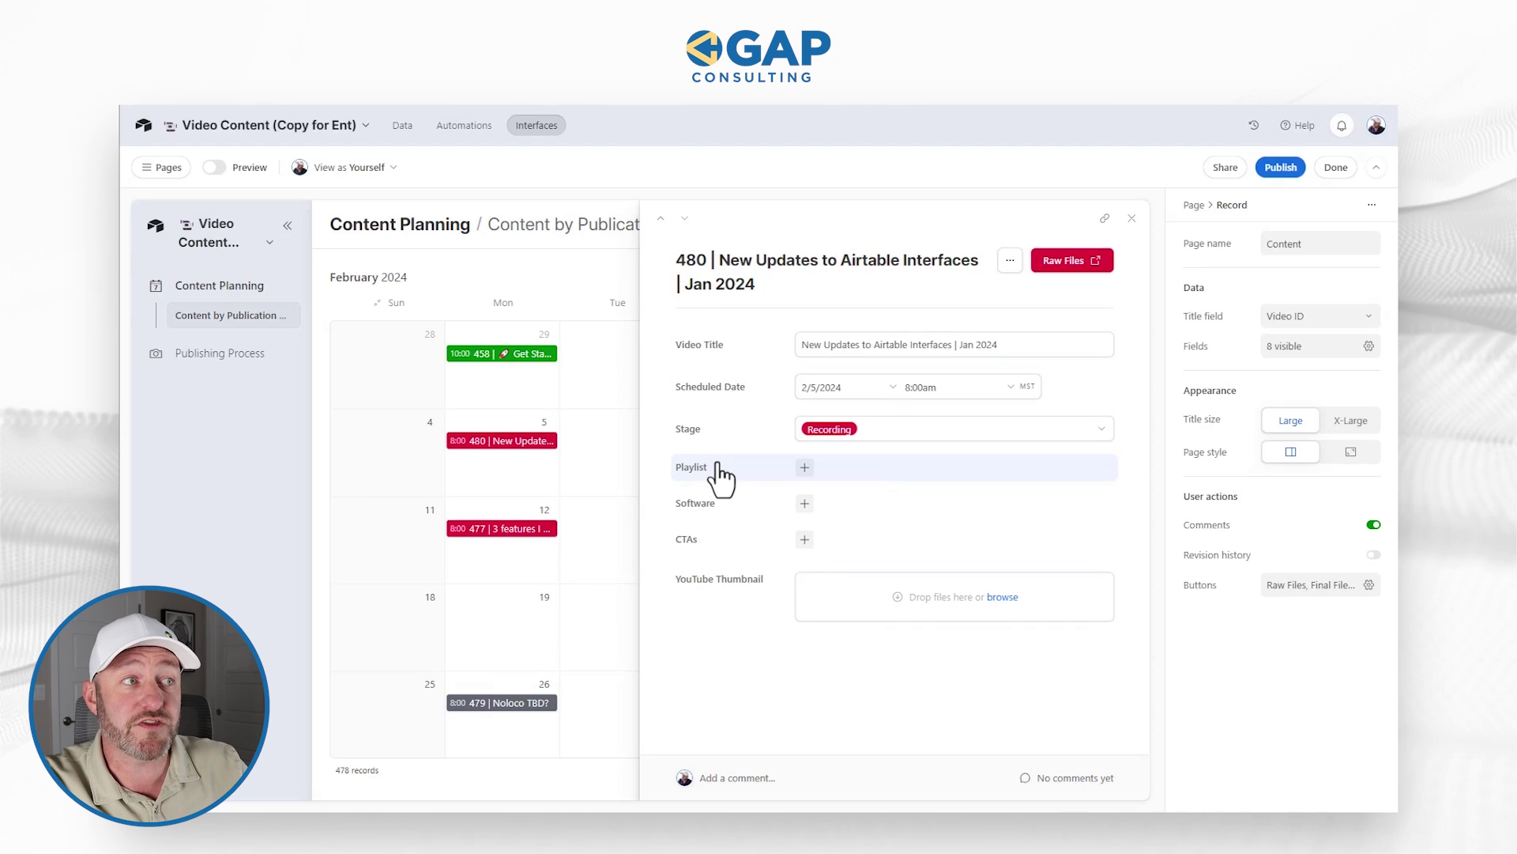
left_click(720, 473)
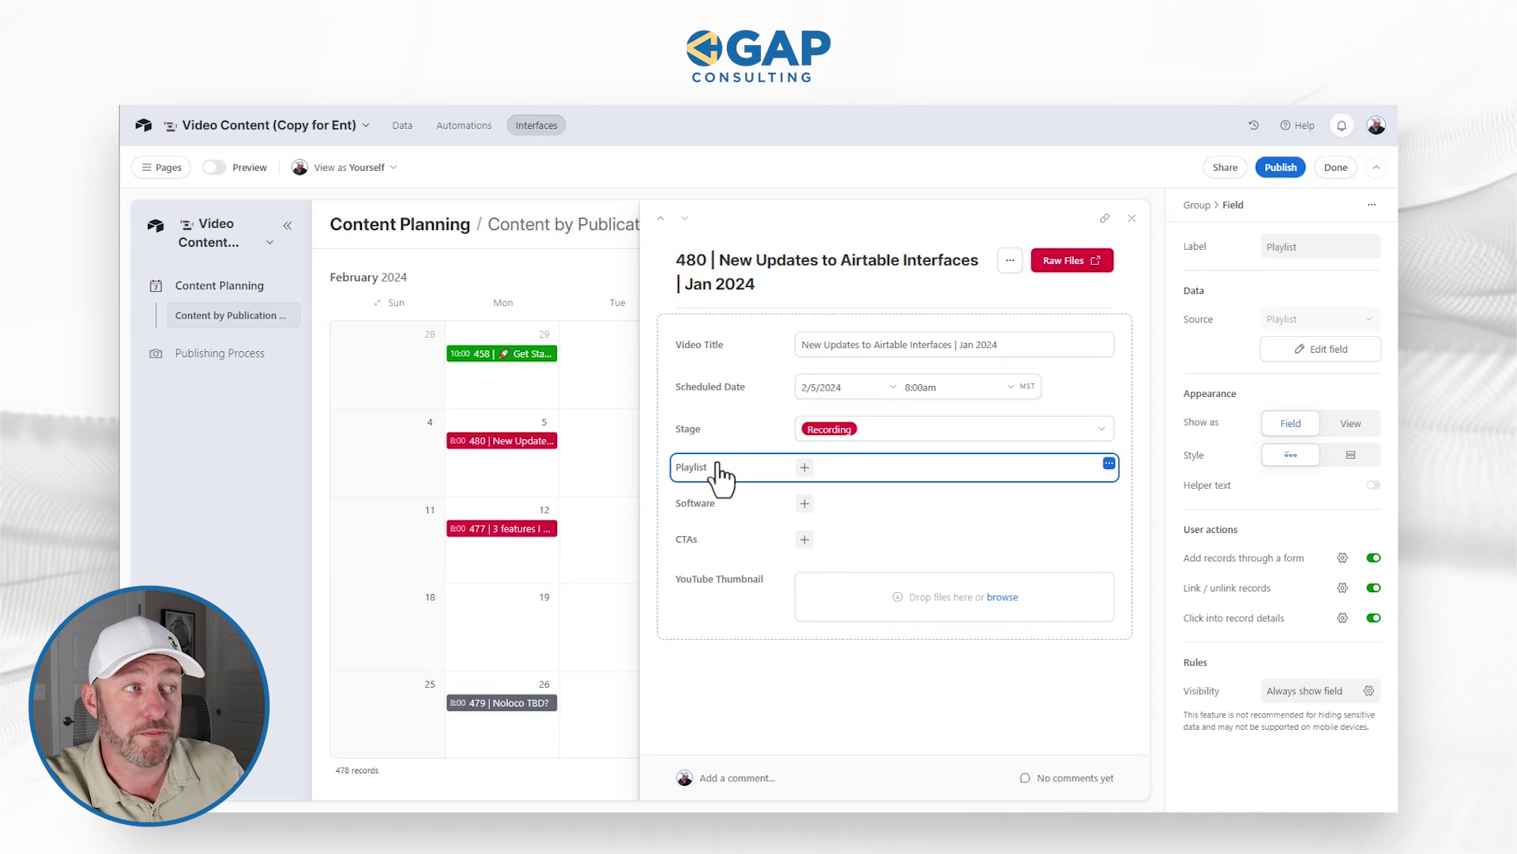
left_click(1308, 695)
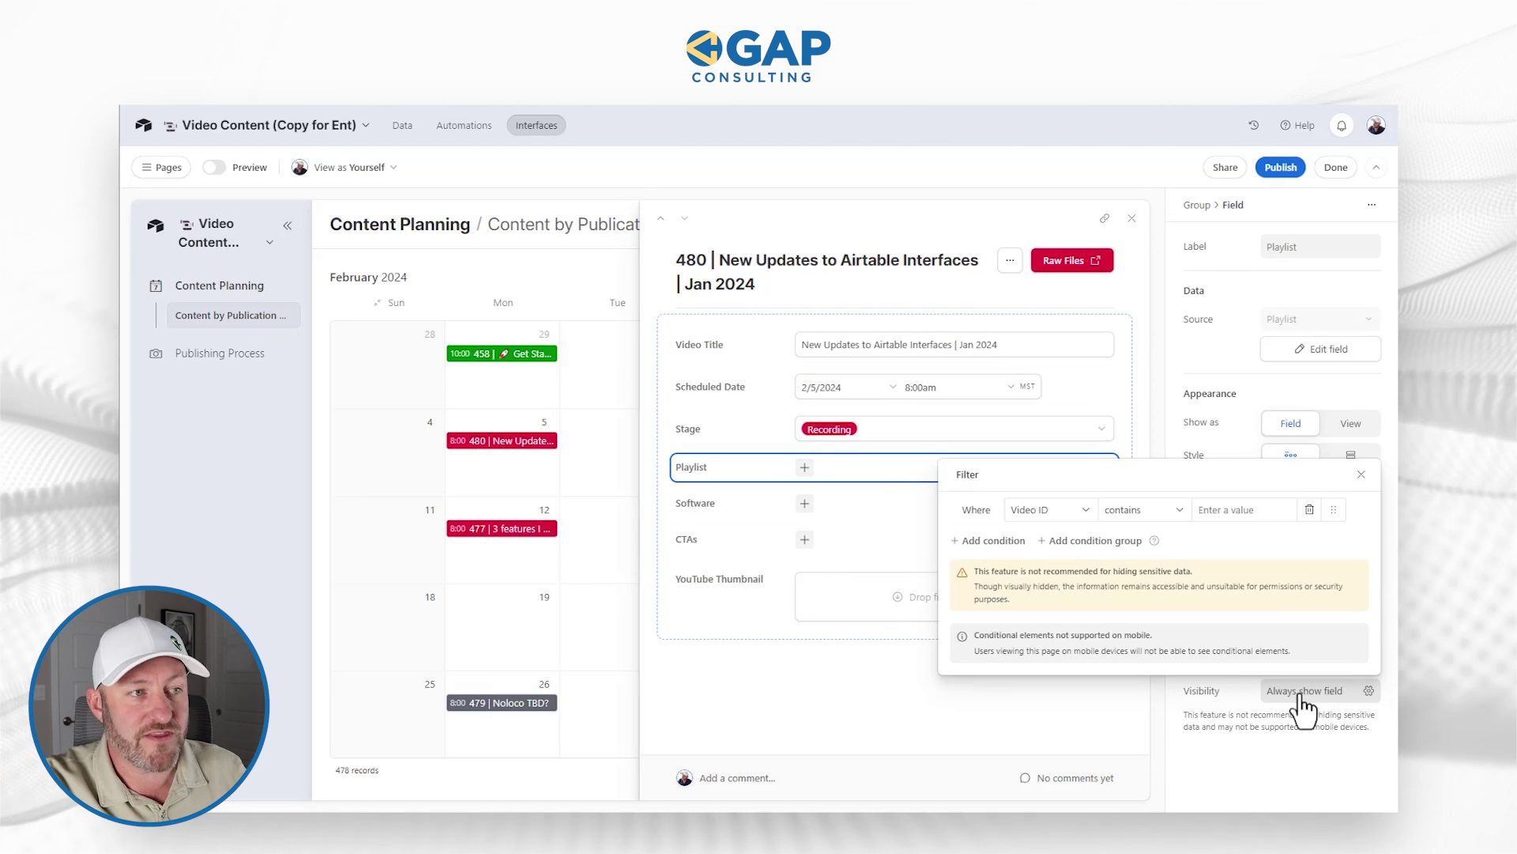